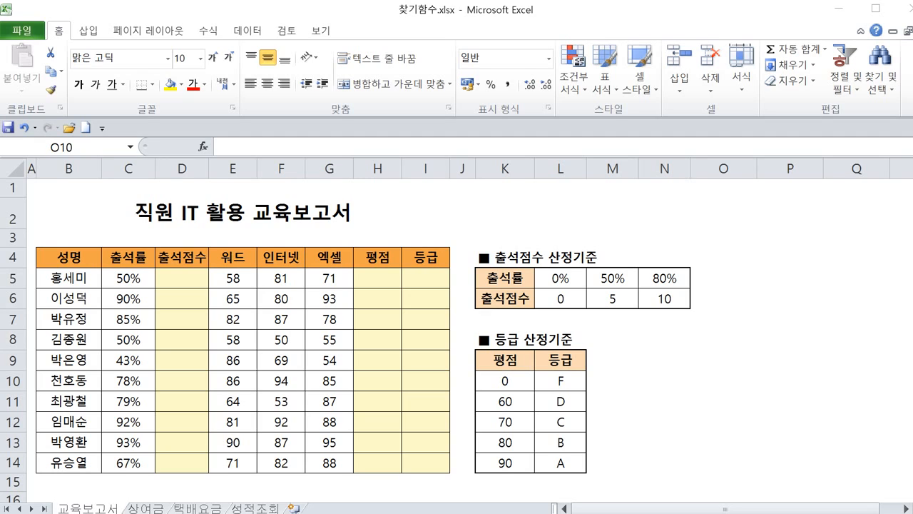
click(181, 276)
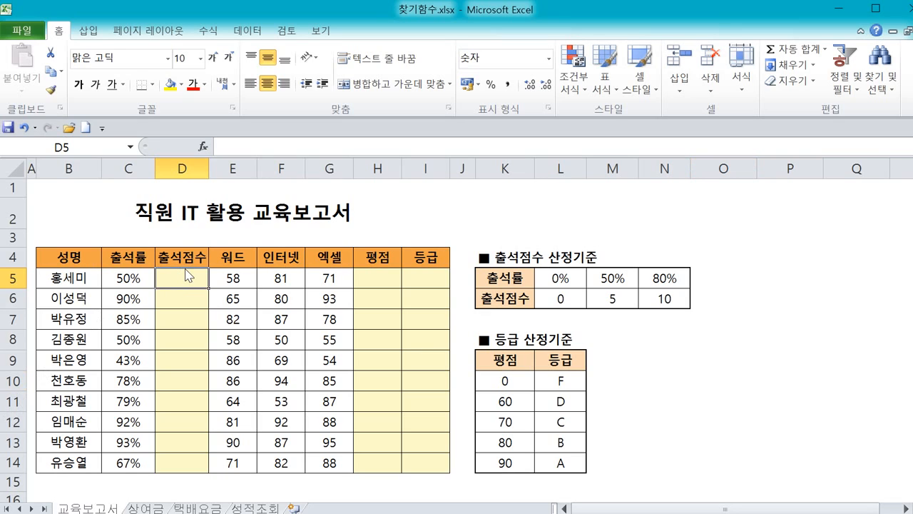
click(185, 363)
key(ctrl+z)
click(388, 277)
click(414, 279)
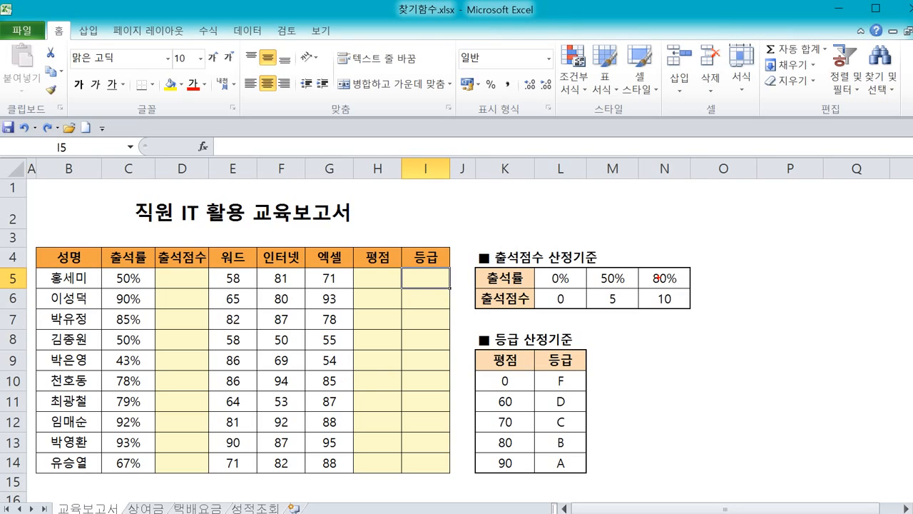
mouse_move(658, 248)
mouse_down()
mouse_move(503, 240)
mouse_move(466, 289)
mouse_move(540, 316)
mouse_move(646, 311)
mouse_move(706, 254)
mouse_move(635, 243)
mouse_move(644, 268)
mouse_move(676, 253)
mouse_up()
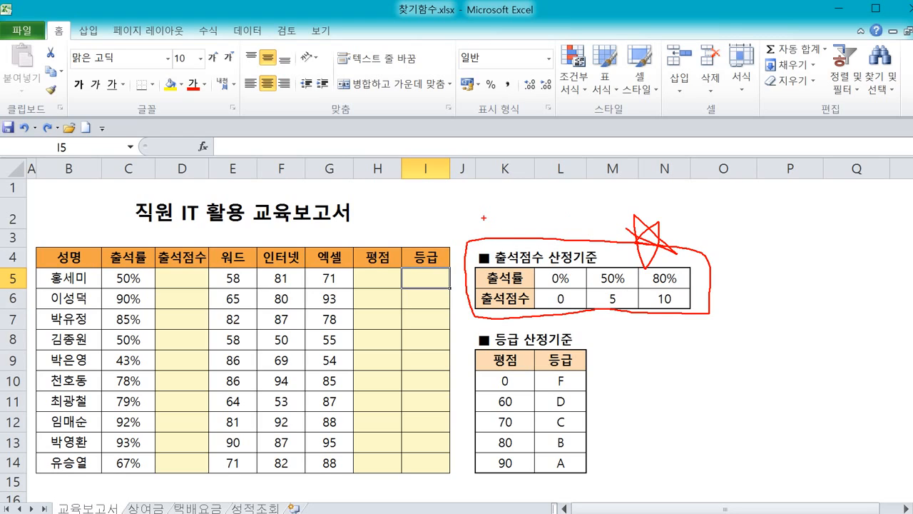
mouse_move(485, 217)
mouse_down()
mouse_move(236, 198)
mouse_move(177, 272)
mouse_move(225, 259)
mouse_up()
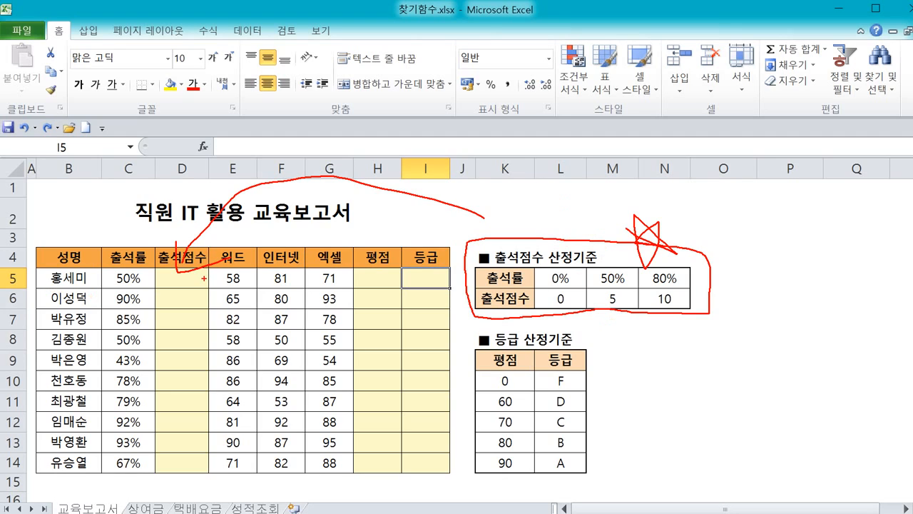
drag(42, 283, 84, 292)
mouse_move(148, 291)
mouse_down()
mouse_move(115, 286)
mouse_move(123, 268)
mouse_move(154, 300)
mouse_up()
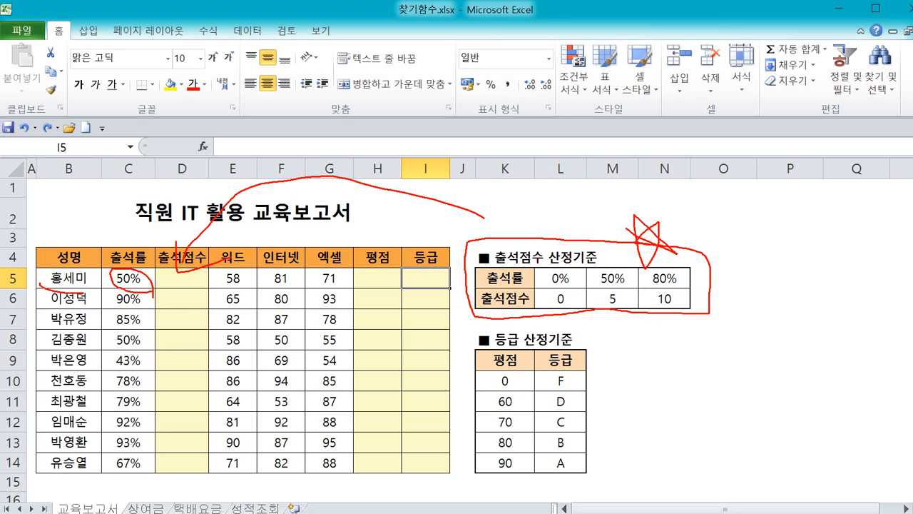
mouse_move(539, 259)
mouse_down()
mouse_move(585, 264)
mouse_move(581, 281)
mouse_move(624, 274)
mouse_move(599, 308)
mouse_move(623, 302)
mouse_up()
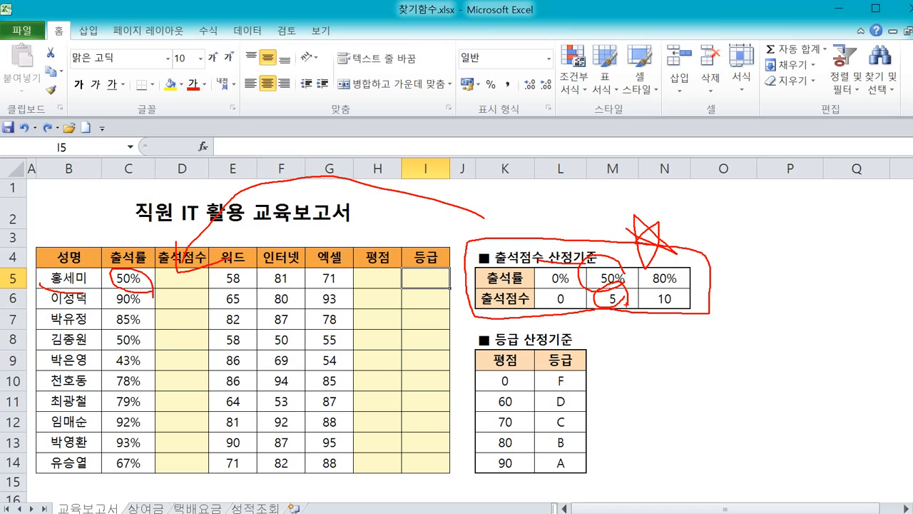
key(Escape)
Enter 5 as the attendance score for the first employee, matching the 50% criterion manually.
double_click(194, 279)
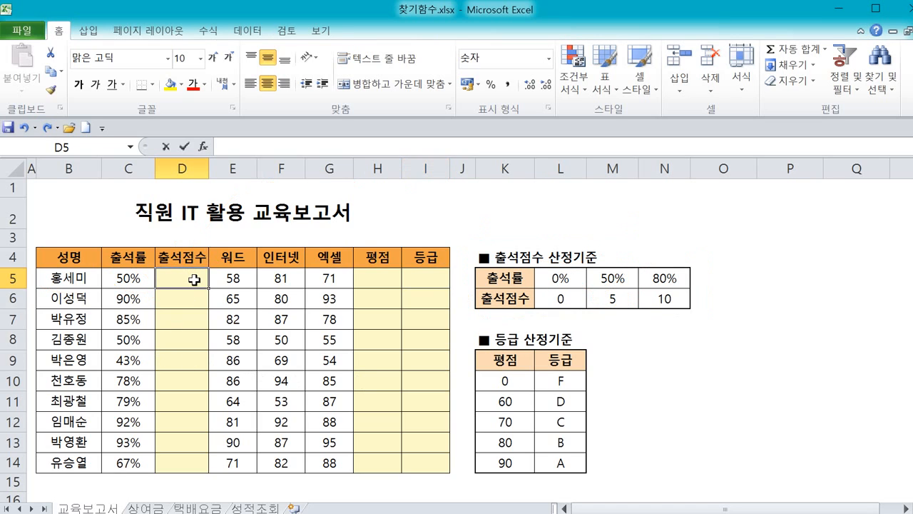
text(5)
key(Return)
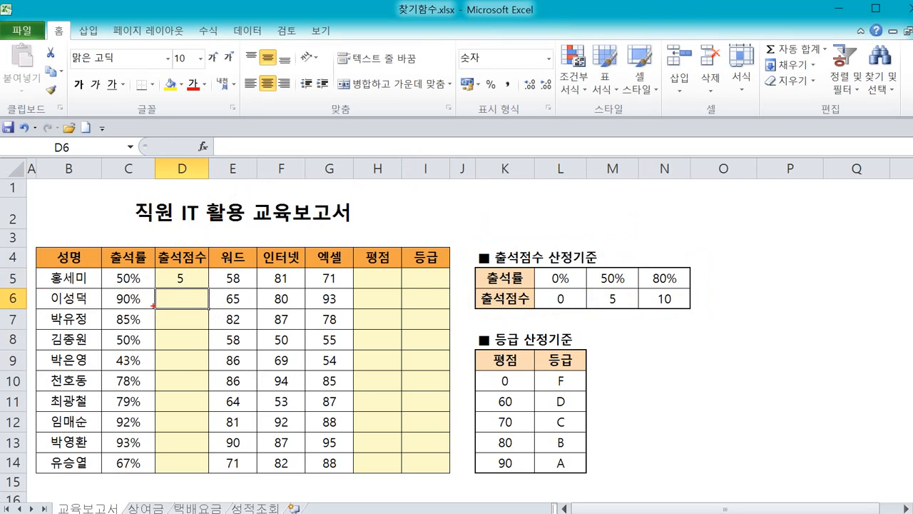
mouse_move(150, 305)
mouse_down()
mouse_move(132, 313)
mouse_move(146, 288)
mouse_move(144, 310)
mouse_up()
mouse_move(691, 295)
mouse_down()
mouse_move(693, 308)
mouse_move(646, 248)
mouse_move(705, 314)
mouse_up()
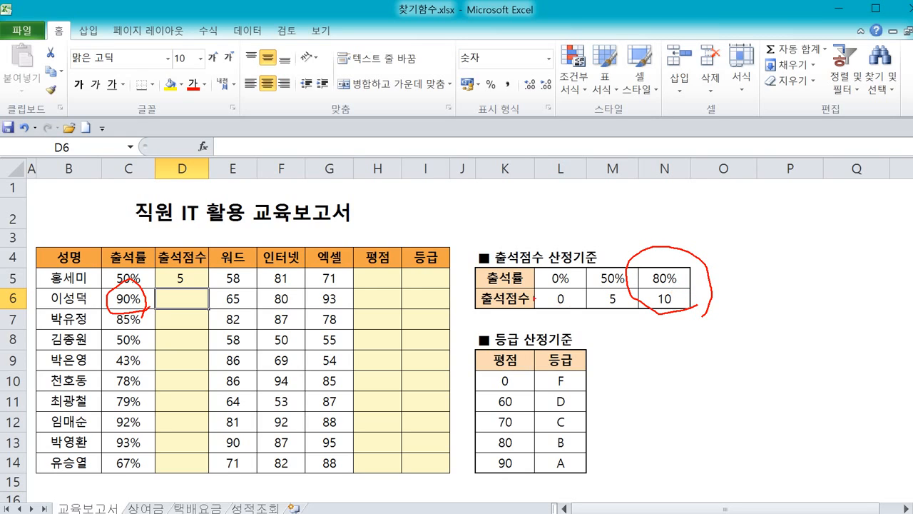
key(Escape)
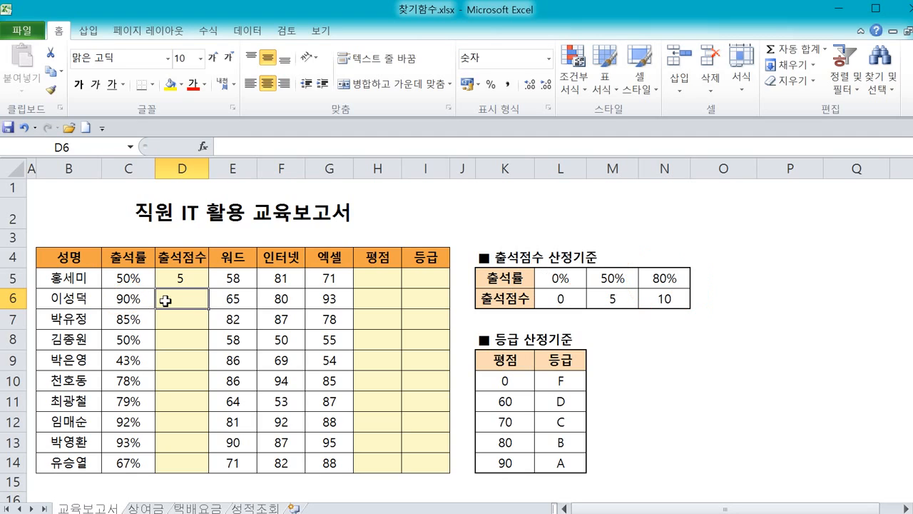
key(ctrl+2)
mouse_move(566, 279)
mouse_down()
mouse_move(585, 264)
mouse_move(570, 276)
mouse_move(590, 279)
mouse_up()
mouse_move(566, 317)
mouse_down()
mouse_move(555, 292)
mouse_move(575, 294)
mouse_up()
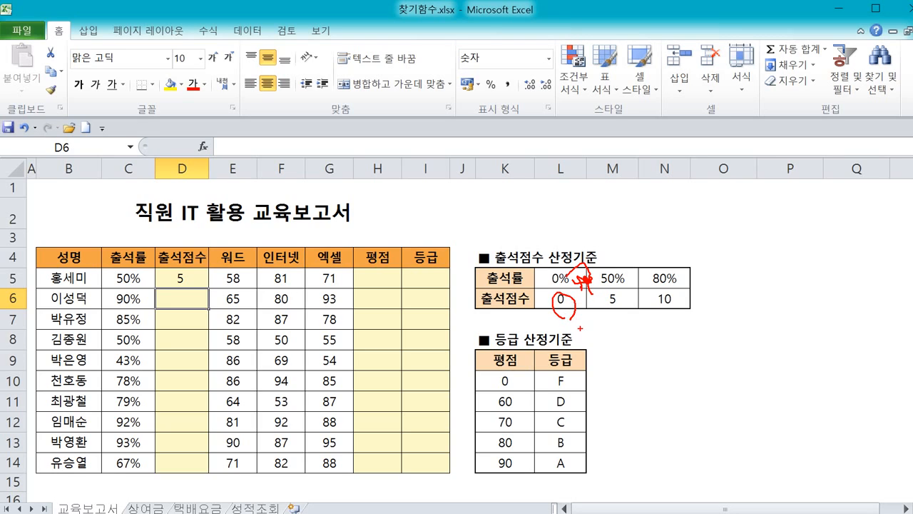
key(Escape)
click(629, 277)
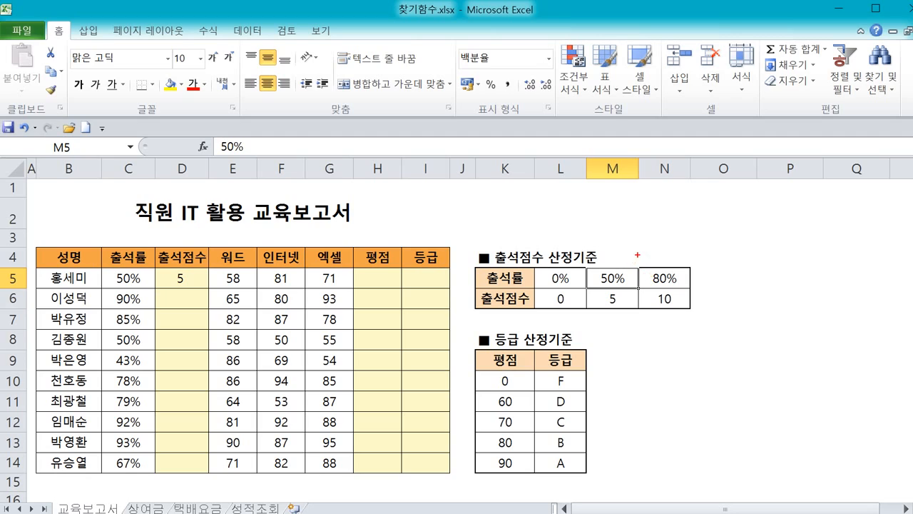
mouse_move(639, 267)
mouse_down()
mouse_move(642, 254)
mouse_move(649, 292)
mouse_up()
mouse_move(646, 254)
mouse_down()
mouse_move(654, 249)
mouse_move(658, 265)
mouse_up()
mouse_move(638, 319)
mouse_down()
mouse_move(607, 293)
mouse_move(642, 318)
mouse_up()
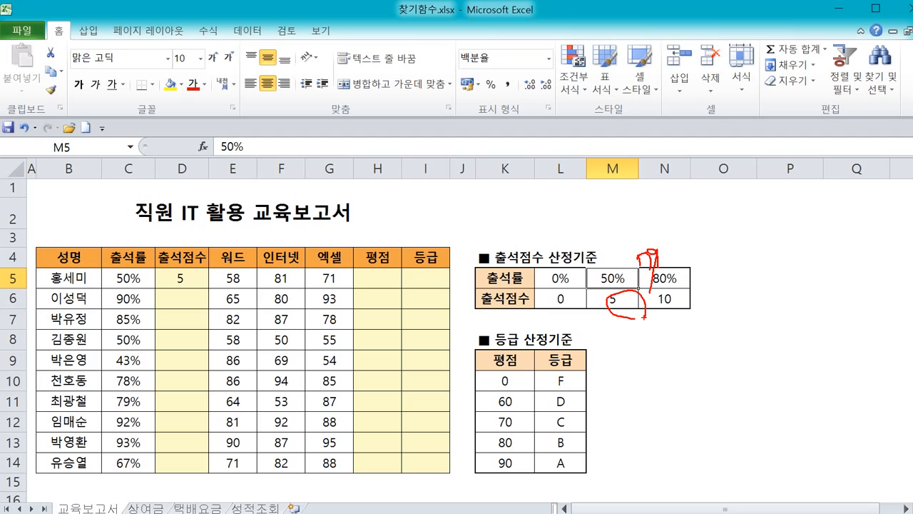
key(Escape)
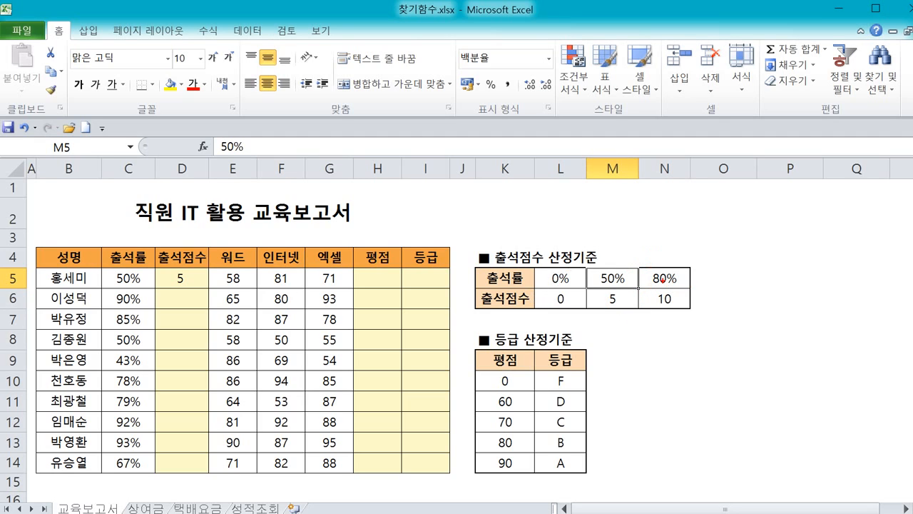
mouse_move(664, 280)
mouse_down()
mouse_move(664, 261)
mouse_move(725, 284)
mouse_move(784, 271)
mouse_move(755, 282)
mouse_up()
mouse_move(693, 323)
mouse_down()
mouse_move(676, 286)
mouse_move(703, 327)
mouse_up()
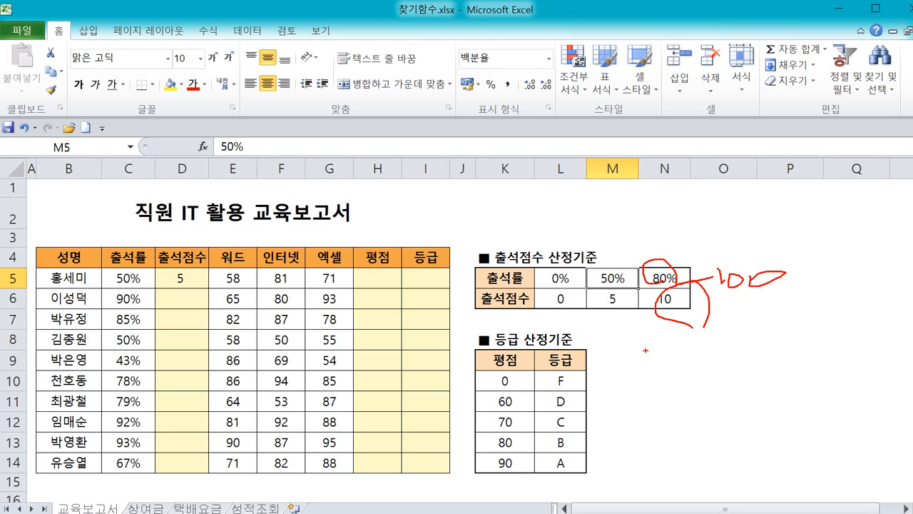
key(Escape)
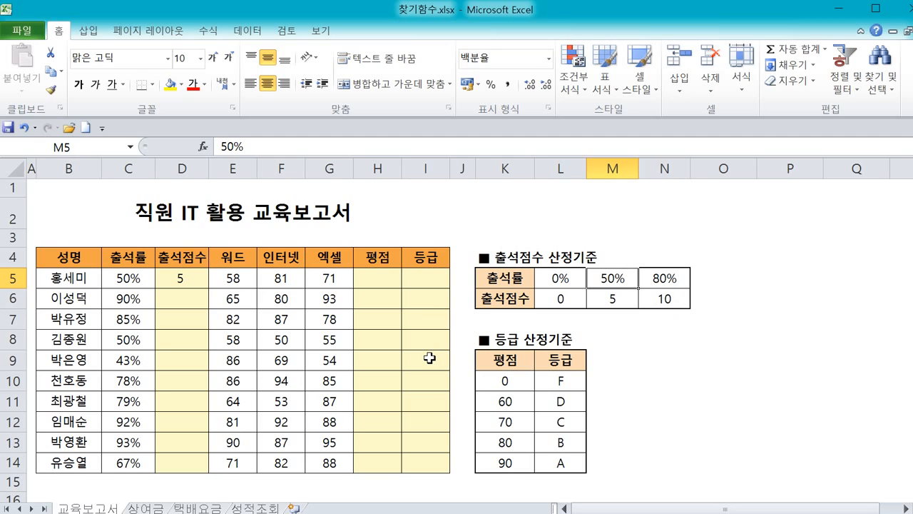
Enter 10 as the attendance score for the second and third employees.
click(180, 297)
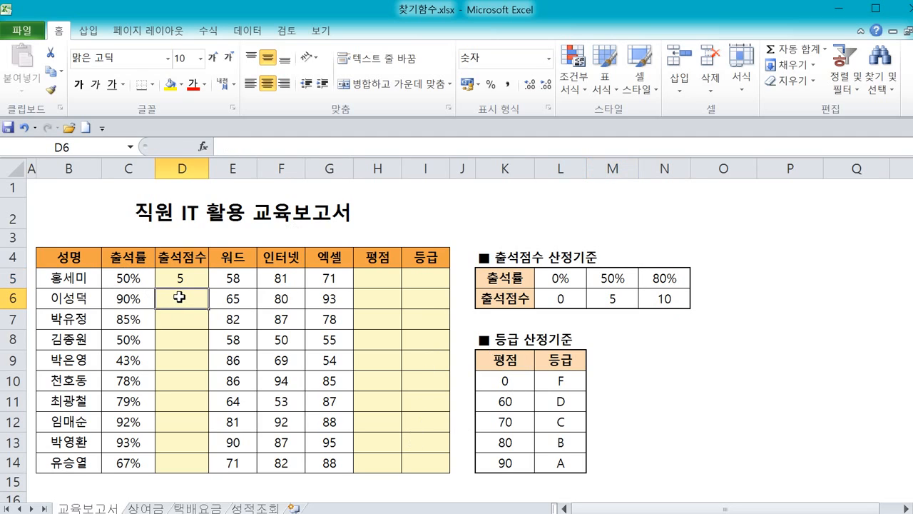
text(10)
key(Return)
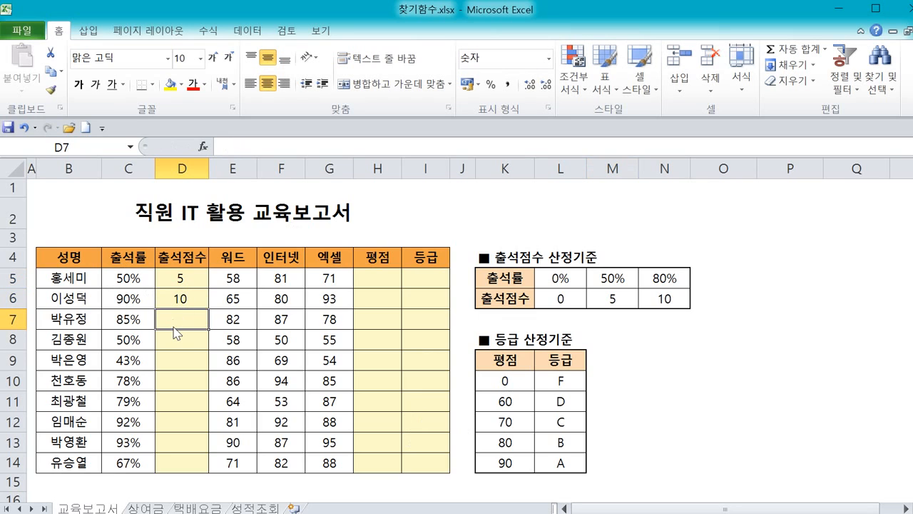
text(10)
key(Return)
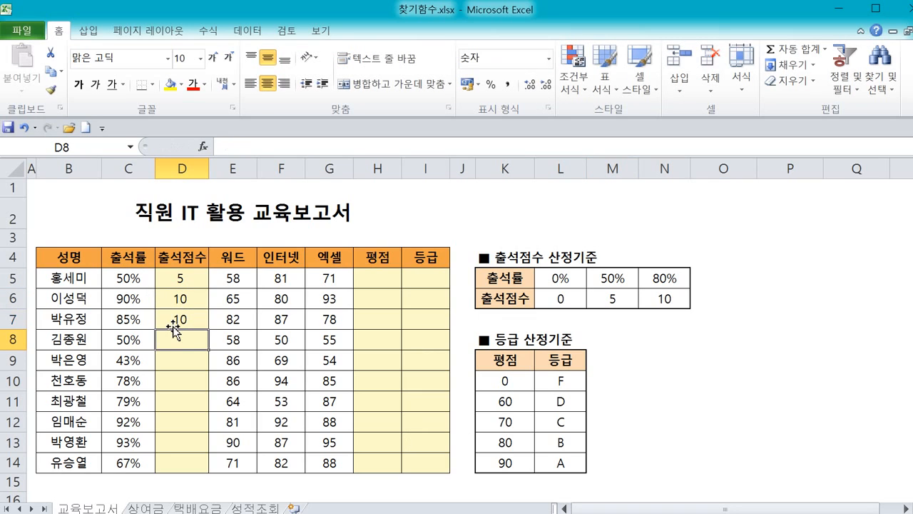
Clear the manually entered attendance scores from the attendance score column.
drag(181, 281, 203, 444)
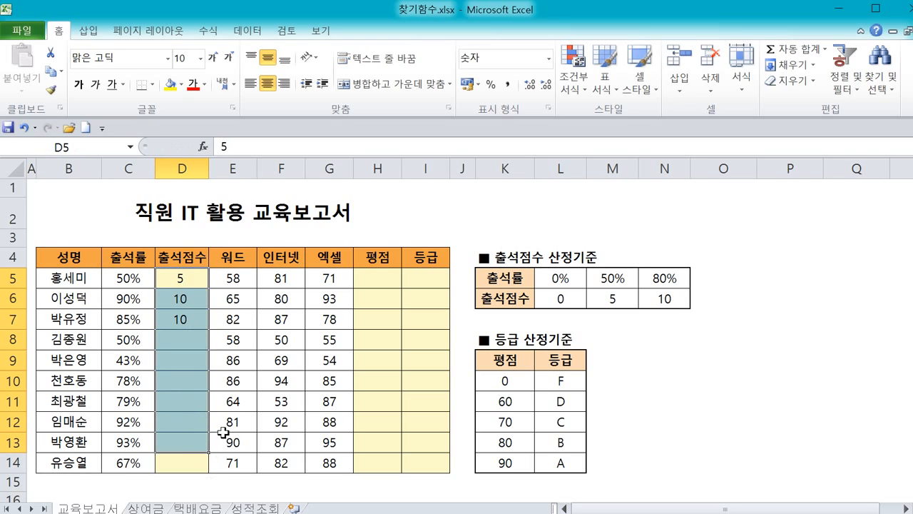
key(Delete)
click(198, 300)
click(177, 376)
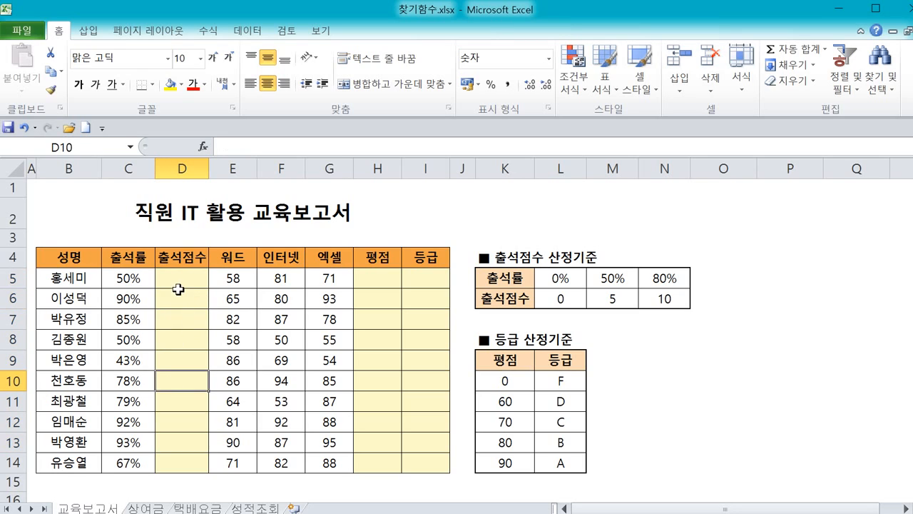
click(181, 280)
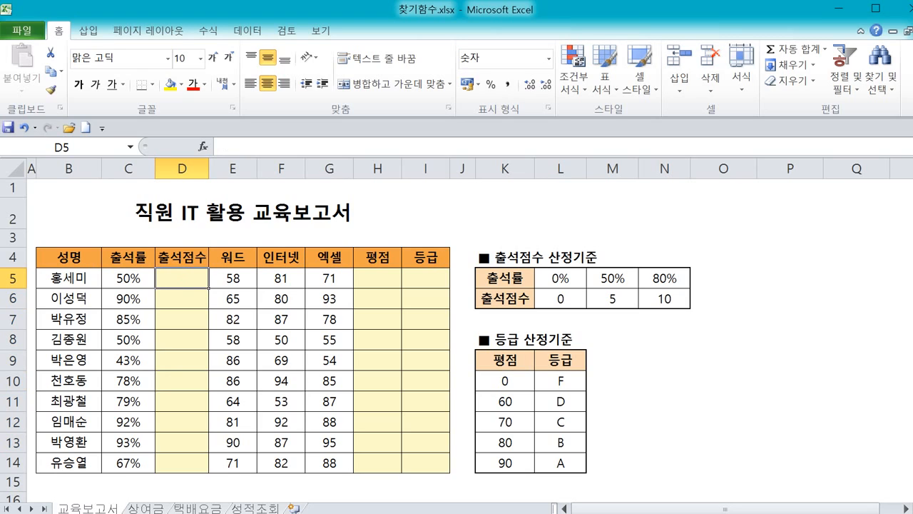
mouse_move(645, 245)
mouse_down()
mouse_move(539, 236)
mouse_move(476, 252)
mouse_move(589, 326)
mouse_move(691, 314)
mouse_move(625, 237)
mouse_move(646, 209)
mouse_move(619, 194)
mouse_up()
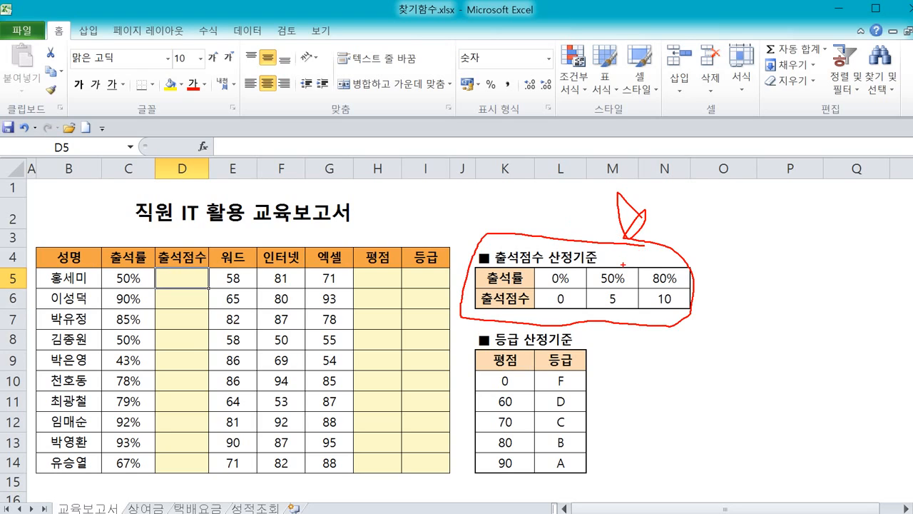
mouse_move(627, 312)
mouse_down()
mouse_move(603, 271)
mouse_move(633, 332)
mouse_move(613, 281)
mouse_move(563, 209)
mouse_move(207, 254)
mouse_move(190, 248)
mouse_move(227, 295)
mouse_up()
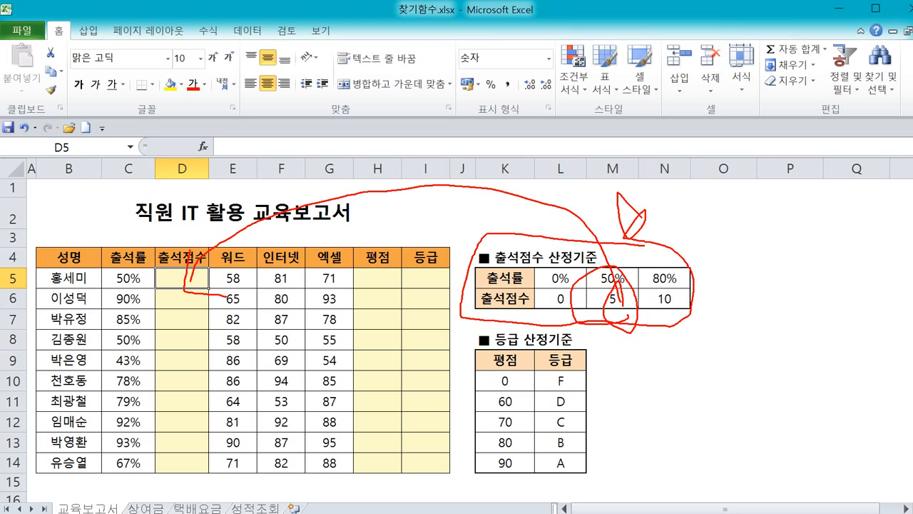
key(Escape)
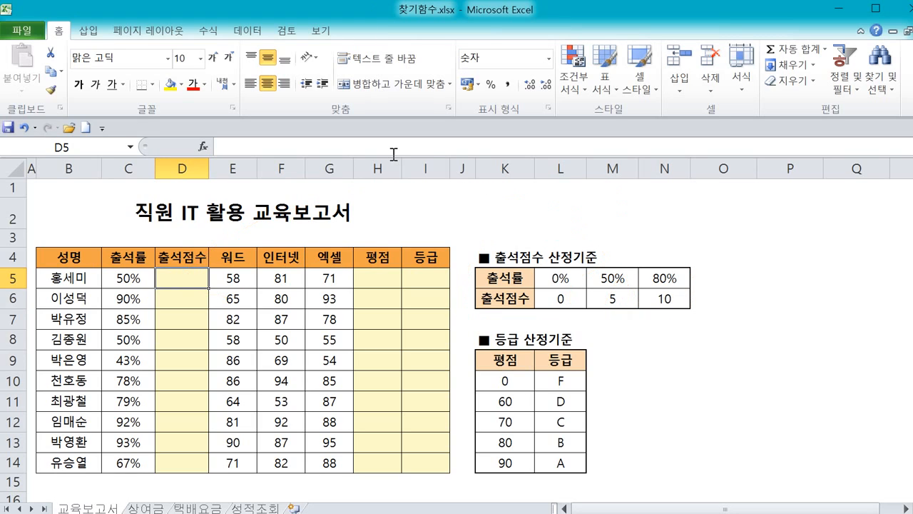
mouse_move(729, 249)
mouse_down()
mouse_move(504, 240)
mouse_move(460, 301)
mouse_move(631, 318)
mouse_move(730, 262)
mouse_move(723, 218)
mouse_move(758, 254)
mouse_up()
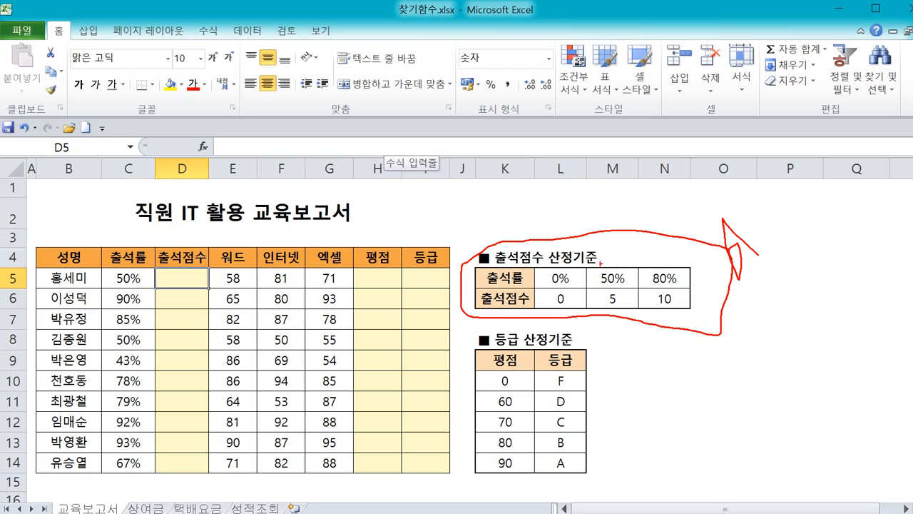
mouse_move(617, 267)
mouse_down()
mouse_move(486, 270)
mouse_move(492, 314)
mouse_move(658, 311)
mouse_move(711, 285)
mouse_move(678, 271)
mouse_up()
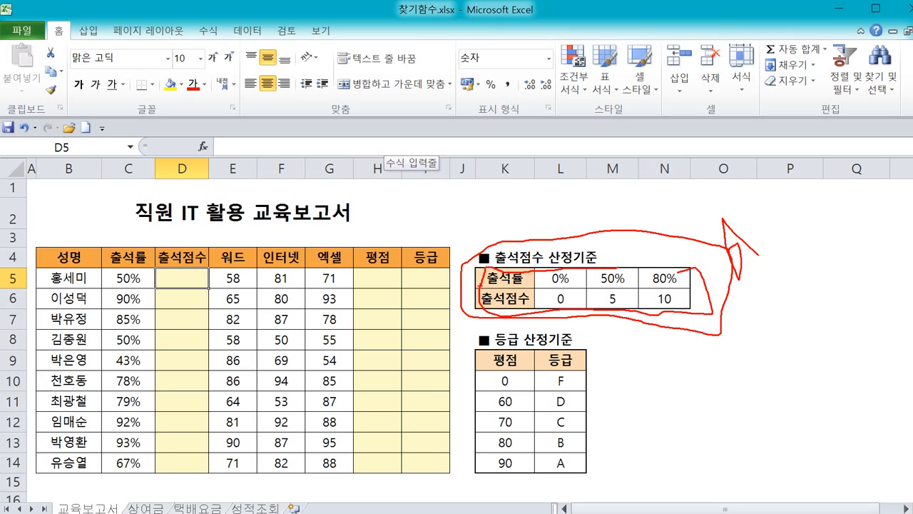
mouse_move(479, 287)
mouse_down()
mouse_move(515, 280)
mouse_move(489, 286)
mouse_move(509, 311)
mouse_move(528, 289)
mouse_move(485, 293)
mouse_move(518, 289)
mouse_up()
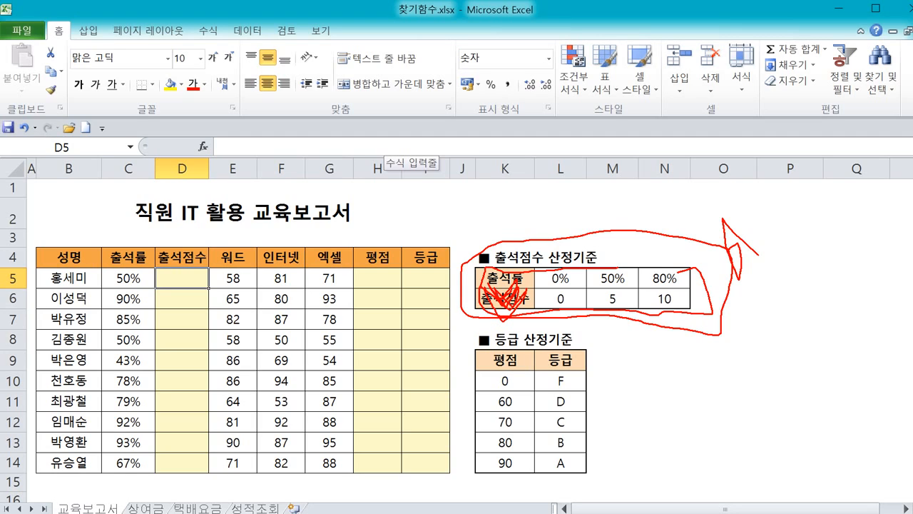
drag(513, 312, 499, 285)
mouse_move(522, 238)
mouse_down()
mouse_move(530, 227)
mouse_move(543, 251)
mouse_move(568, 261)
mouse_up()
drag(592, 210, 619, 235)
click(644, 245)
drag(508, 258, 678, 244)
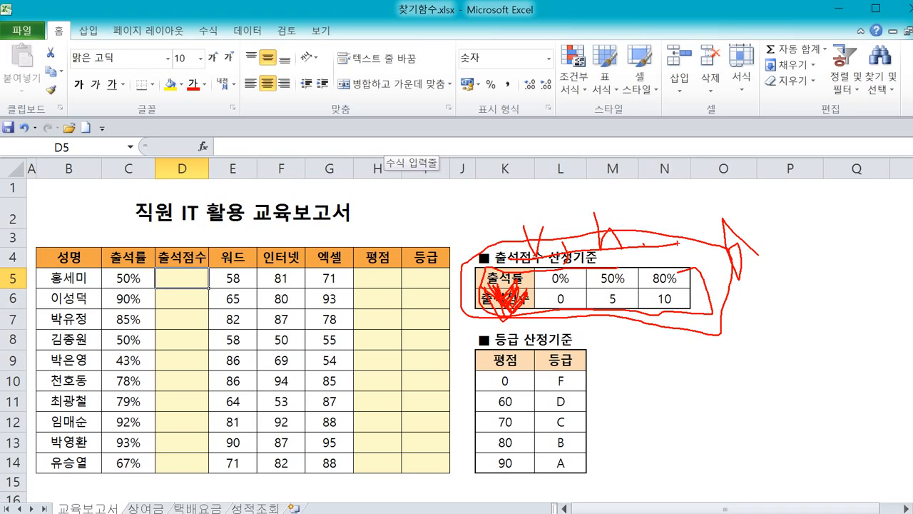
key(Escape)
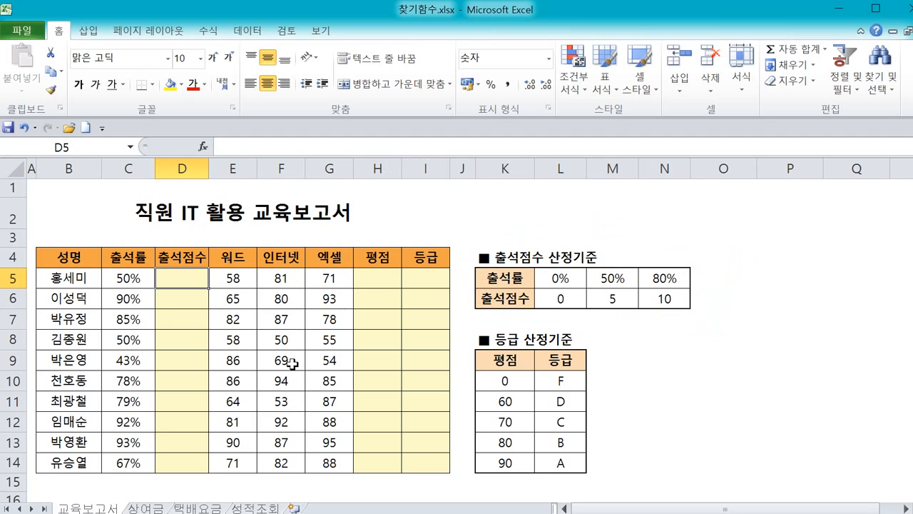
text(2)
key(Escape)
key(ctrl+2)
mouse_move(566, 350)
mouse_down()
mouse_move(507, 351)
mouse_move(454, 473)
mouse_move(582, 494)
mouse_move(568, 370)
mouse_up()
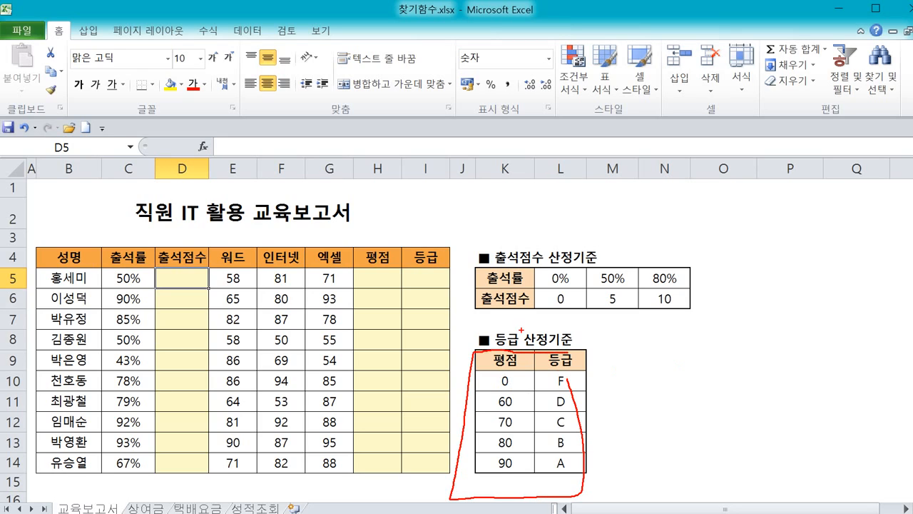
drag(521, 331, 512, 446)
drag(548, 349, 566, 461)
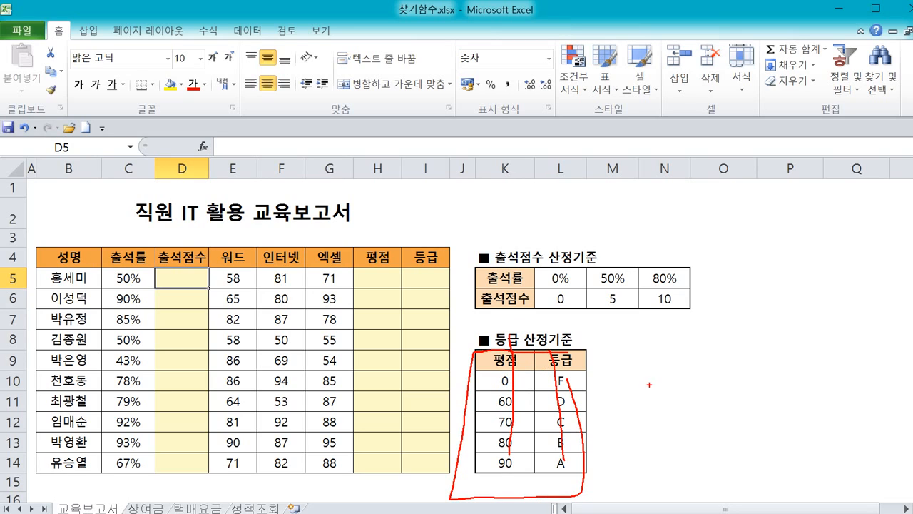
mouse_move(650, 383)
mouse_down()
mouse_move(714, 424)
mouse_move(772, 402)
mouse_move(798, 401)
mouse_move(800, 412)
mouse_move(815, 402)
mouse_up()
key(Escape)
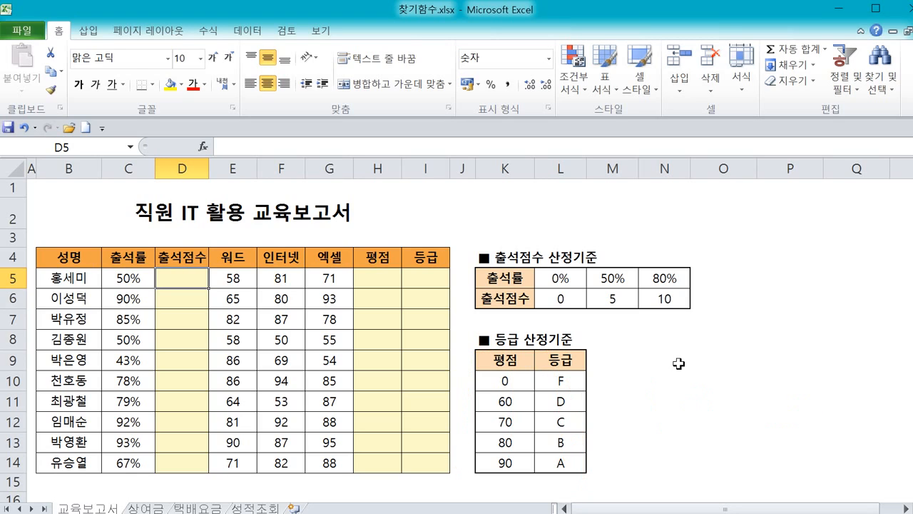
key(ctrl+2)
mouse_move(690, 326)
mouse_down()
mouse_move(599, 341)
mouse_move(463, 250)
mouse_move(726, 321)
mouse_up()
drag(461, 280, 590, 273)
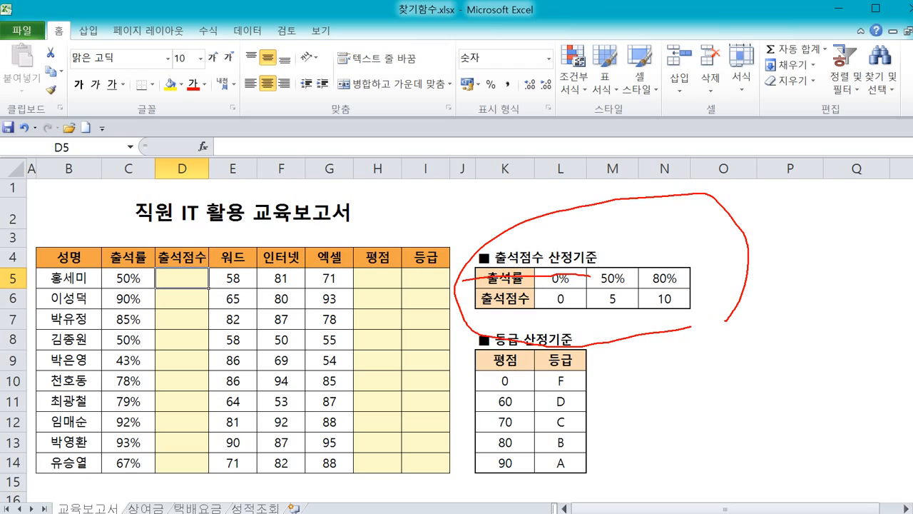
mouse_move(443, 304)
mouse_down()
mouse_move(555, 291)
mouse_move(638, 303)
mouse_up()
drag(589, 278, 671, 277)
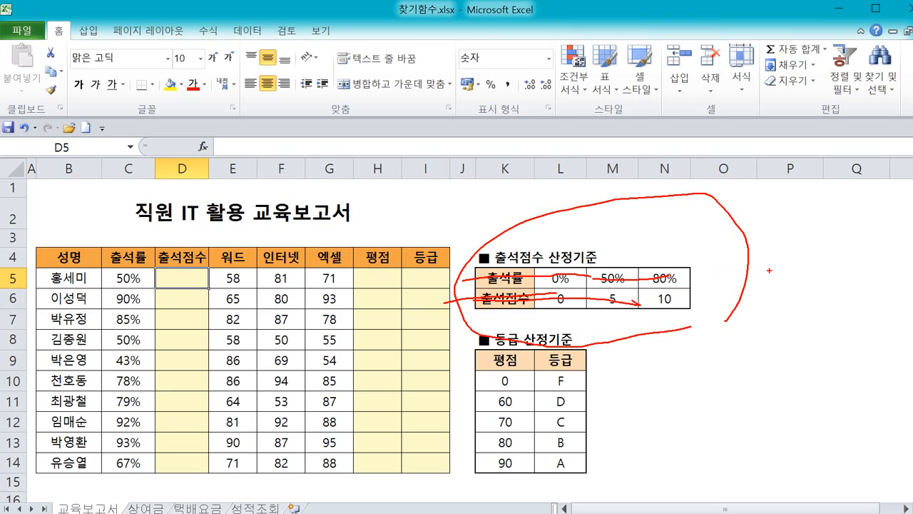
mouse_move(771, 270)
mouse_down()
mouse_move(776, 297)
mouse_move(804, 283)
mouse_move(815, 318)
mouse_up()
mouse_move(828, 271)
mouse_down()
mouse_move(858, 301)
mouse_move(875, 307)
mouse_move(879, 290)
mouse_up()
drag(883, 286, 901, 302)
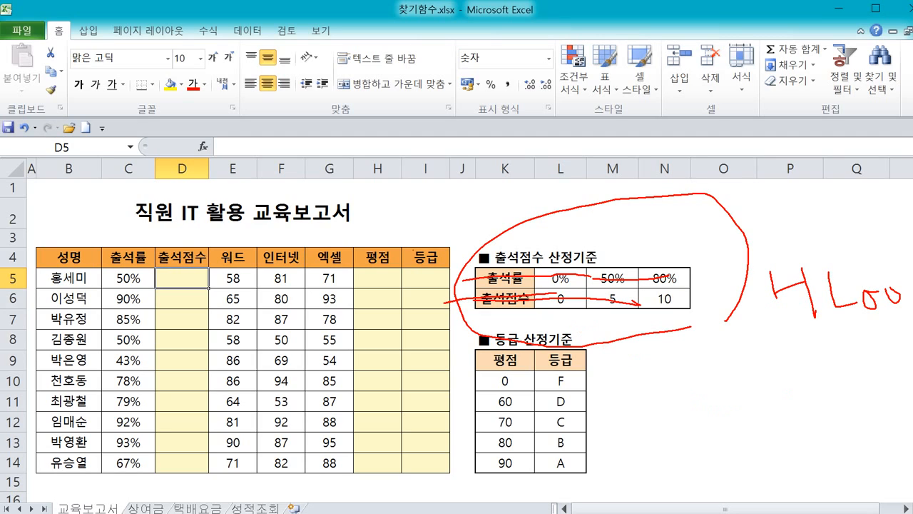
mouse_move(477, 248)
mouse_down()
mouse_move(272, 204)
mouse_move(169, 234)
mouse_move(177, 255)
mouse_move(208, 265)
mouse_up()
mouse_move(454, 269)
mouse_down()
mouse_move(407, 247)
mouse_move(456, 270)
mouse_up()
drag(506, 330, 495, 454)
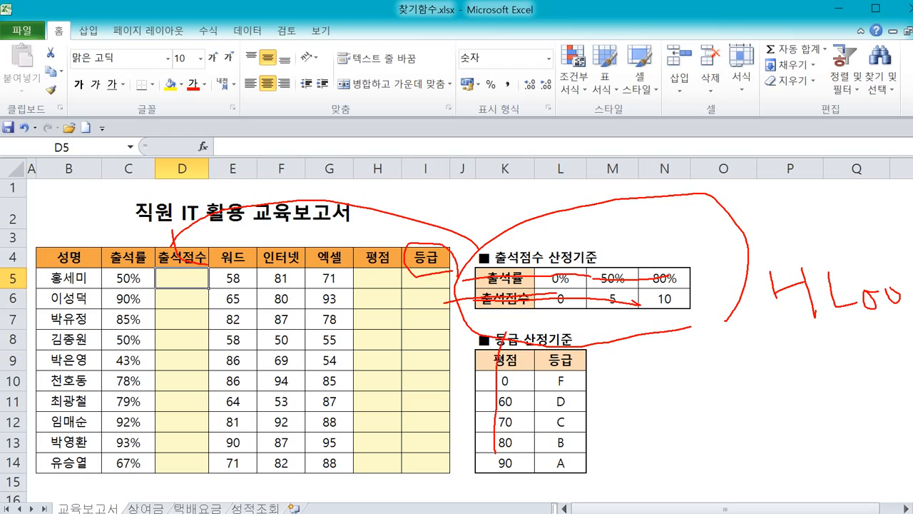
drag(550, 349, 570, 455)
mouse_move(419, 313)
mouse_down()
mouse_move(431, 348)
mouse_move(448, 322)
mouse_up()
mouse_move(446, 318)
mouse_down()
mouse_move(454, 351)
mouse_move(486, 336)
mouse_up()
drag(506, 328, 518, 345)
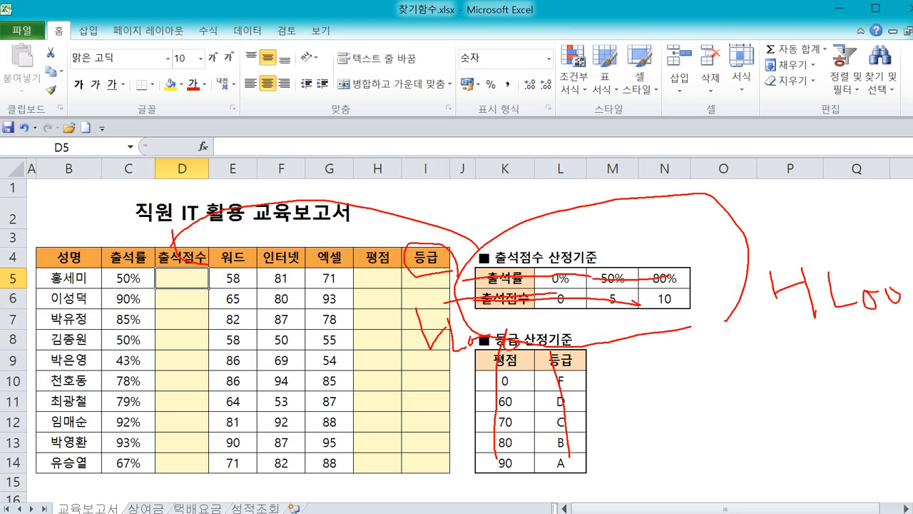
key(Escape)
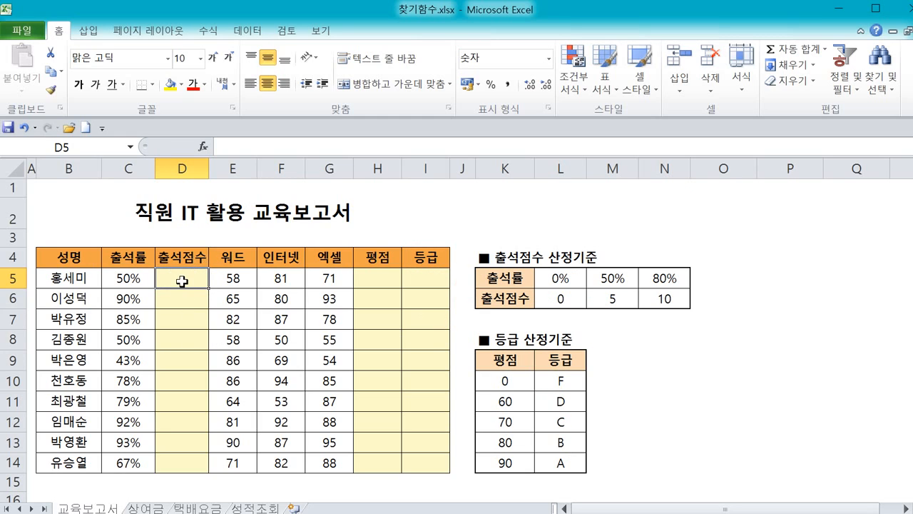
text(=)
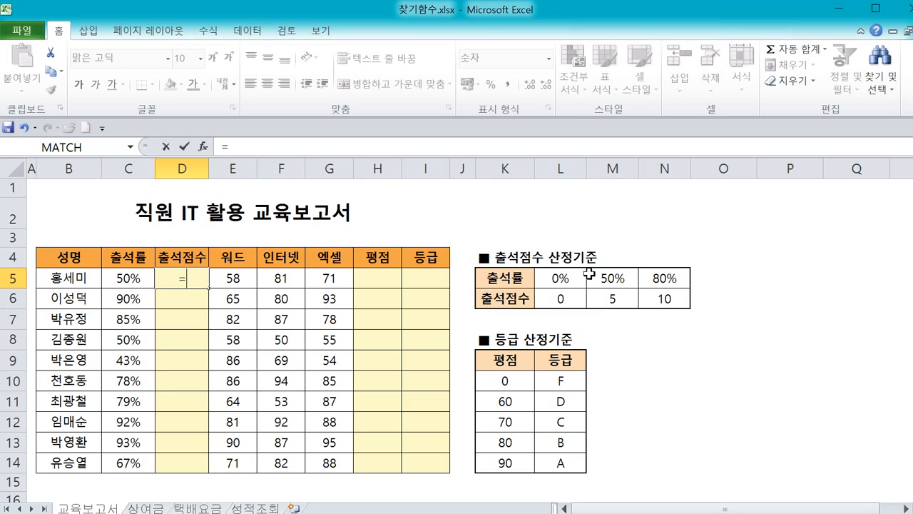
text(ㅗ)
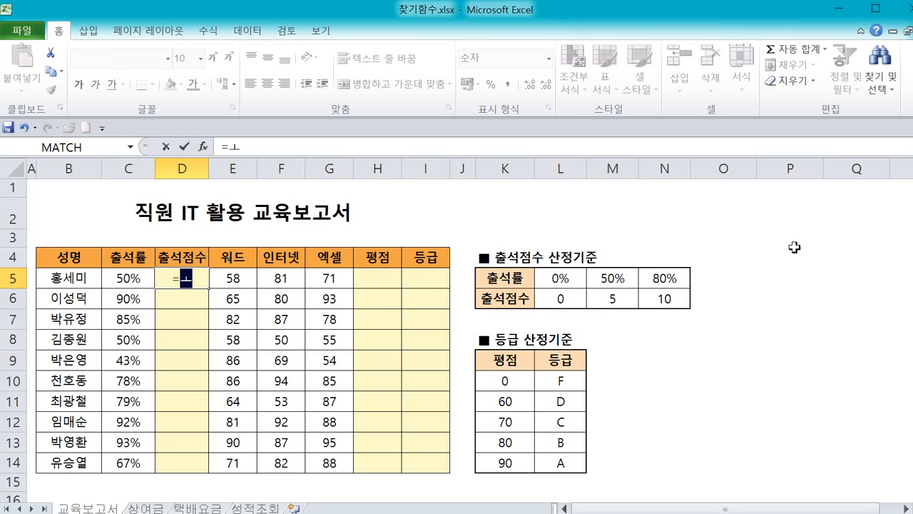
key(Hangul)
key(BackSpace)
text(hl)
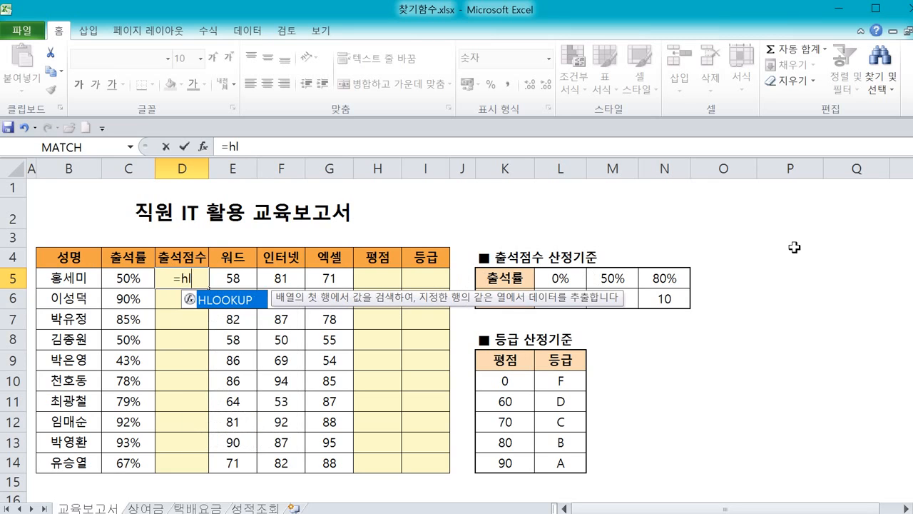
text(o)
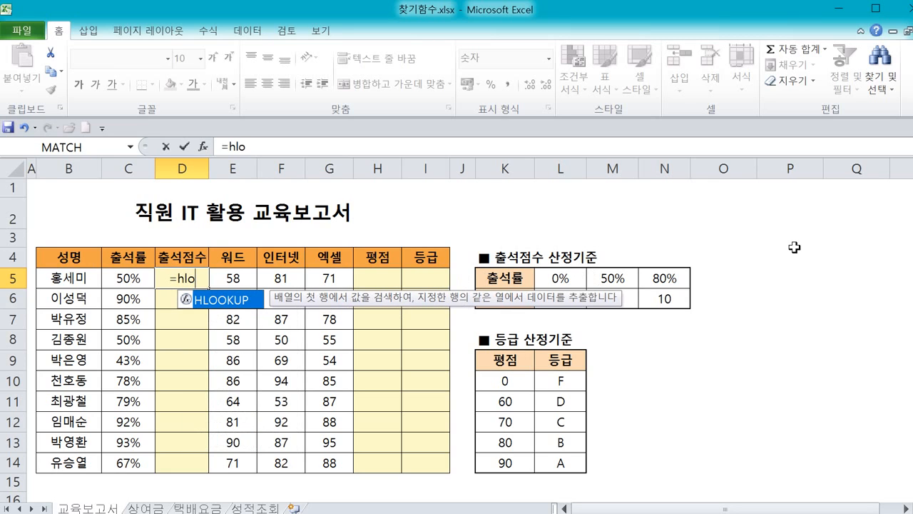
double_click(248, 303)
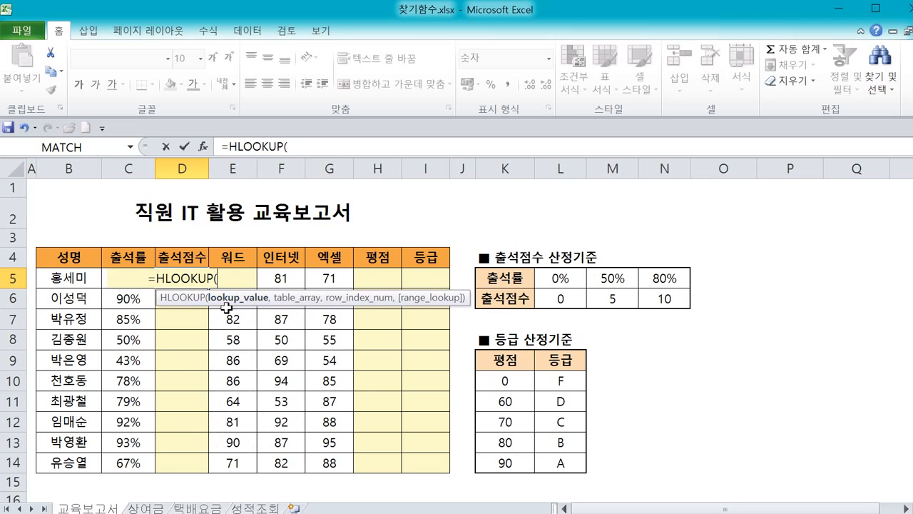
click(203, 146)
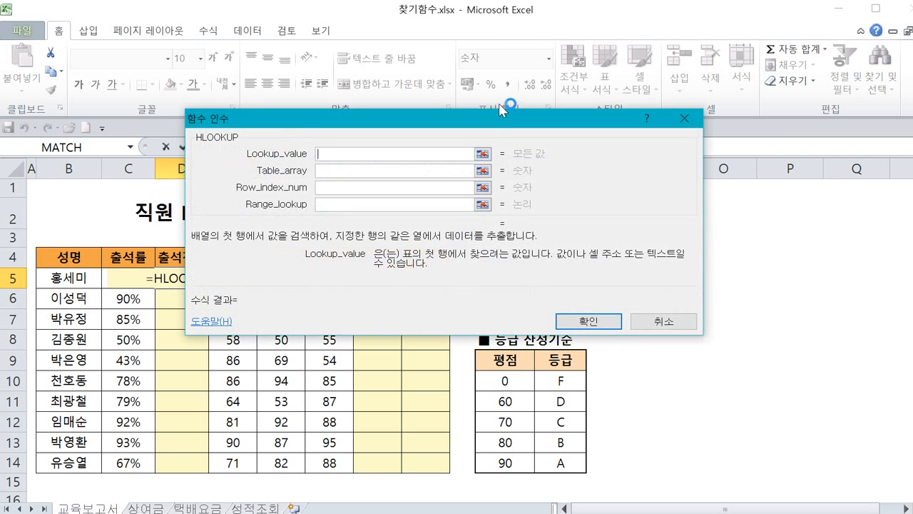
drag(505, 120, 540, 339)
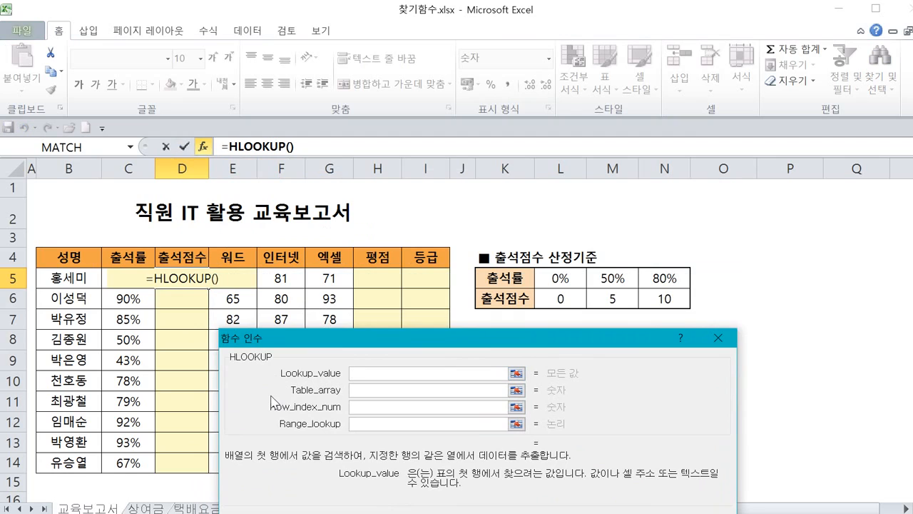
mouse_move(346, 381)
mouse_down()
mouse_move(273, 389)
mouse_move(272, 371)
mouse_move(284, 354)
mouse_move(346, 374)
mouse_up()
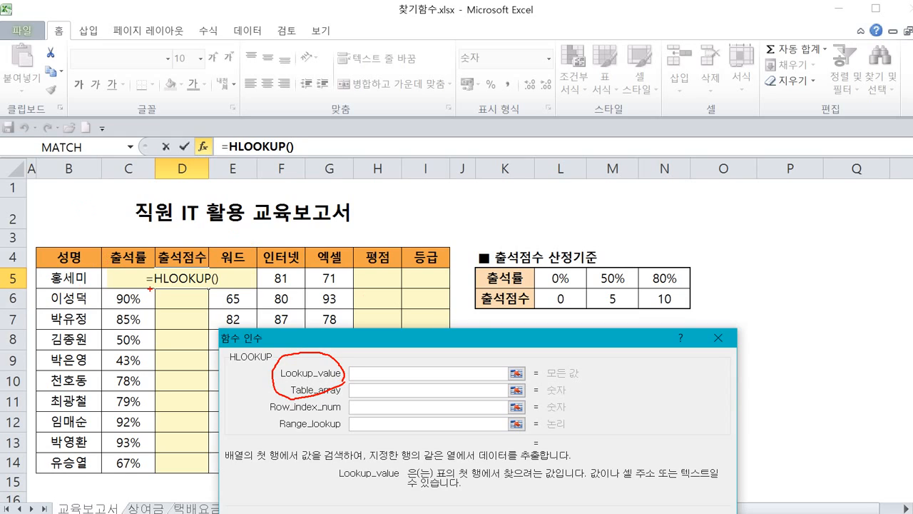
mouse_move(151, 287)
mouse_down()
mouse_move(92, 278)
mouse_move(157, 271)
mouse_move(137, 301)
mouse_up()
mouse_move(127, 261)
mouse_down()
mouse_move(137, 285)
mouse_move(147, 263)
mouse_move(310, 183)
mouse_move(492, 220)
mouse_move(508, 244)
mouse_move(523, 229)
mouse_up()
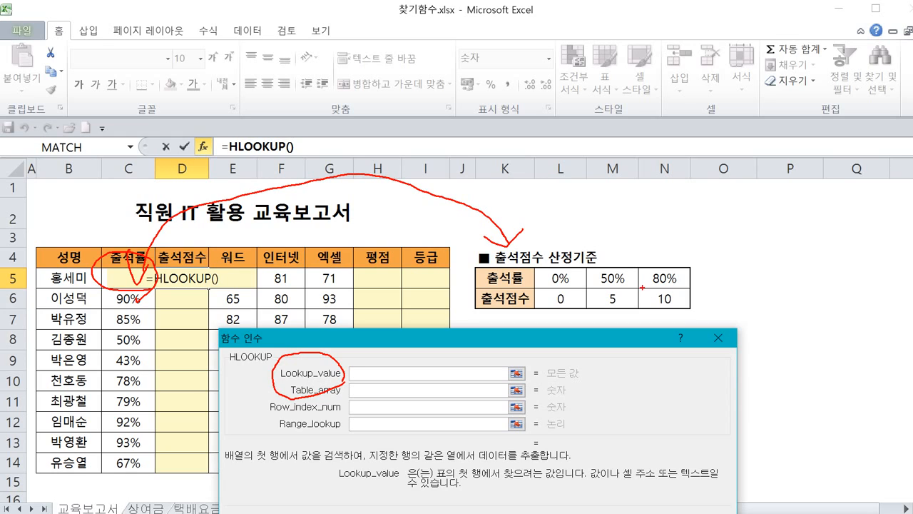
mouse_move(564, 314)
mouse_down()
mouse_move(583, 287)
mouse_move(587, 308)
mouse_move(626, 282)
mouse_move(635, 307)
mouse_move(686, 270)
mouse_move(691, 309)
mouse_up()
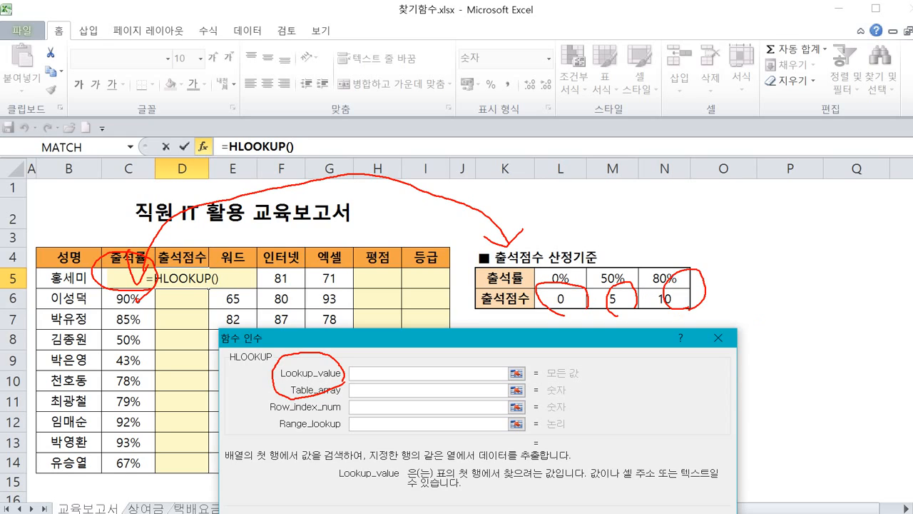
key(Escape)
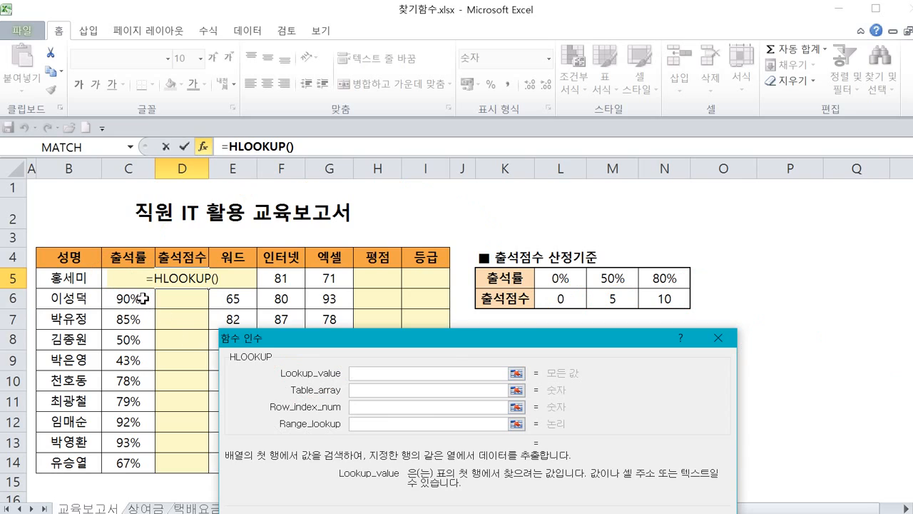
click(118, 281)
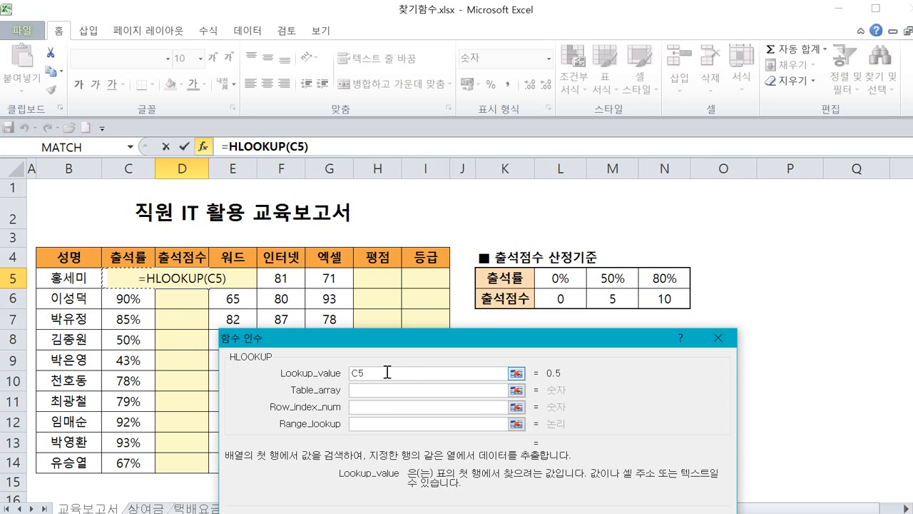
mouse_move(380, 380)
mouse_down()
mouse_move(336, 378)
mouse_move(372, 384)
mouse_up()
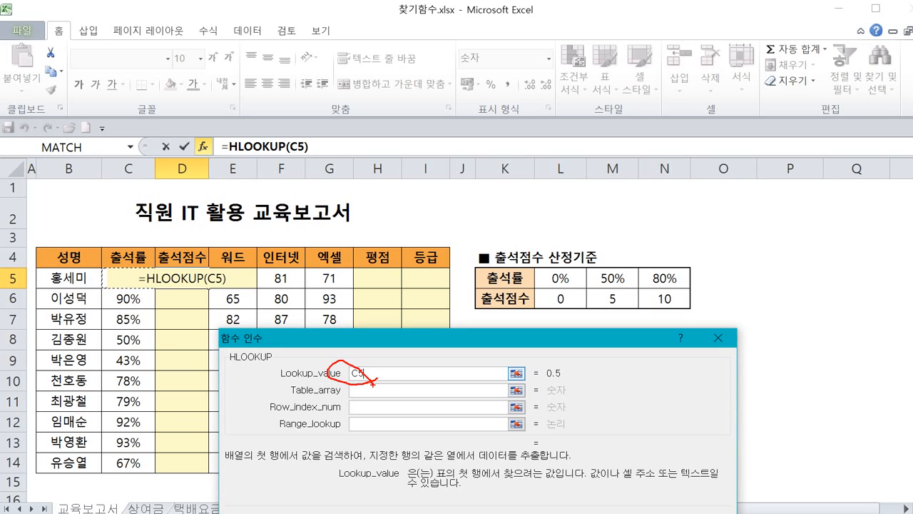
mouse_move(281, 398)
mouse_down()
mouse_move(318, 405)
mouse_move(335, 389)
mouse_move(301, 392)
mouse_move(308, 379)
mouse_move(512, 246)
mouse_move(516, 264)
mouse_move(558, 251)
mouse_up()
key(Escape)
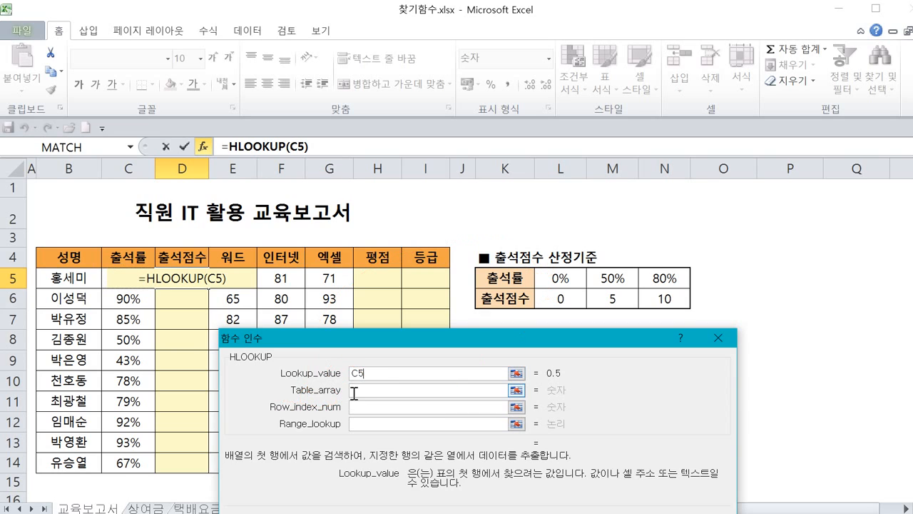
click(354, 391)
text(2)
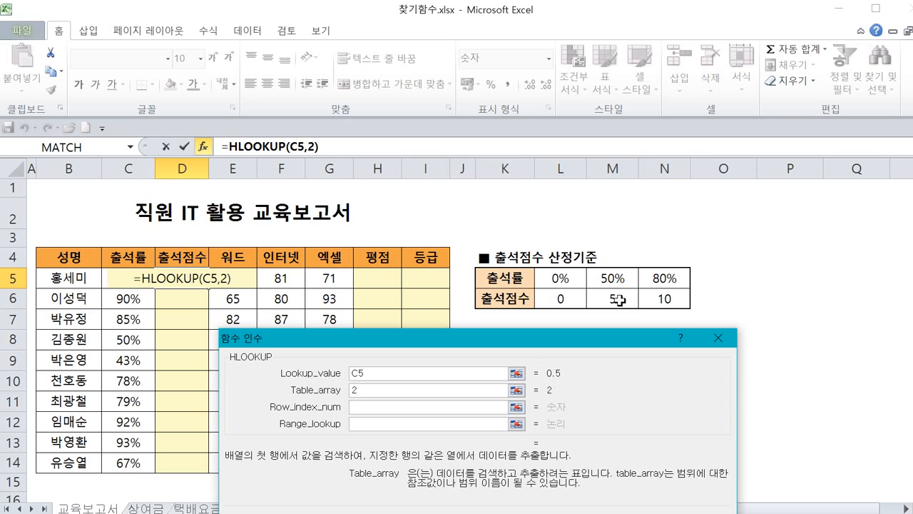
key(Escape)
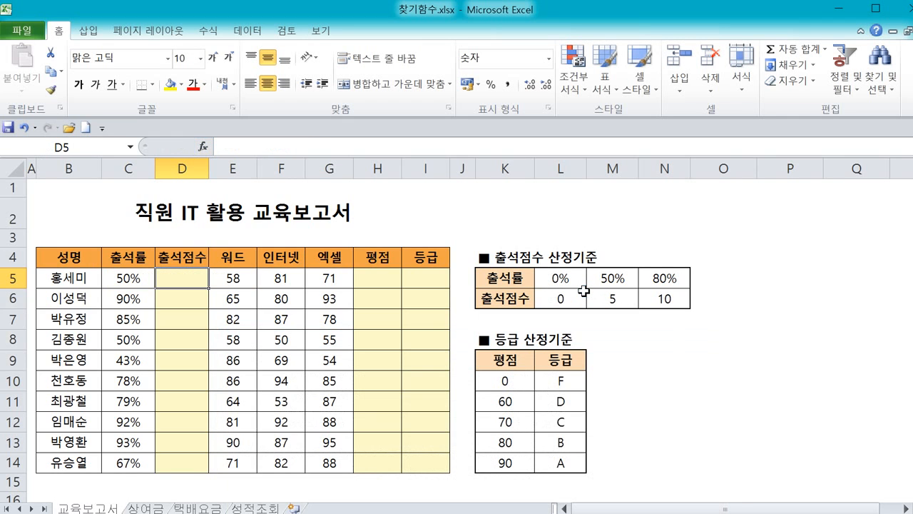
Start an HLOOKUP formula in the first employee's attendance score cell and open its function arguments.
text(=)
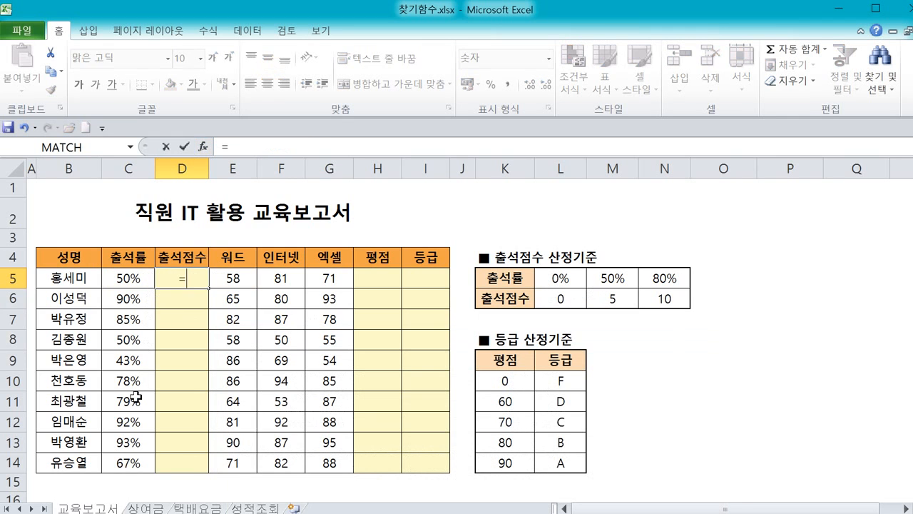
text(l)
key(BackSpace)
text(hlo)
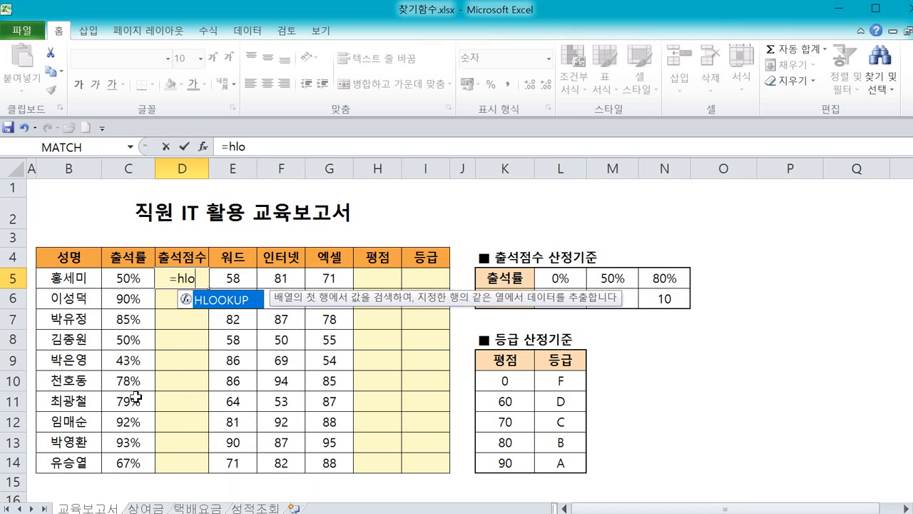
double_click(217, 300)
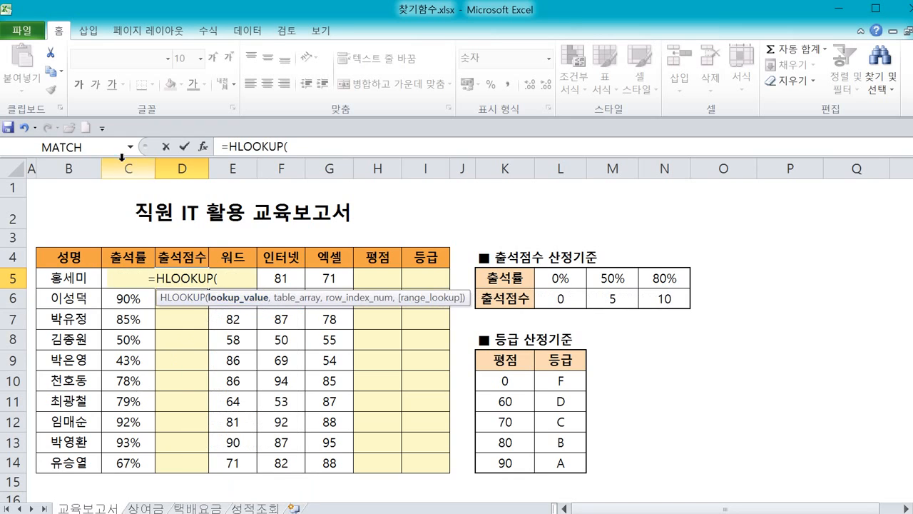
click(204, 147)
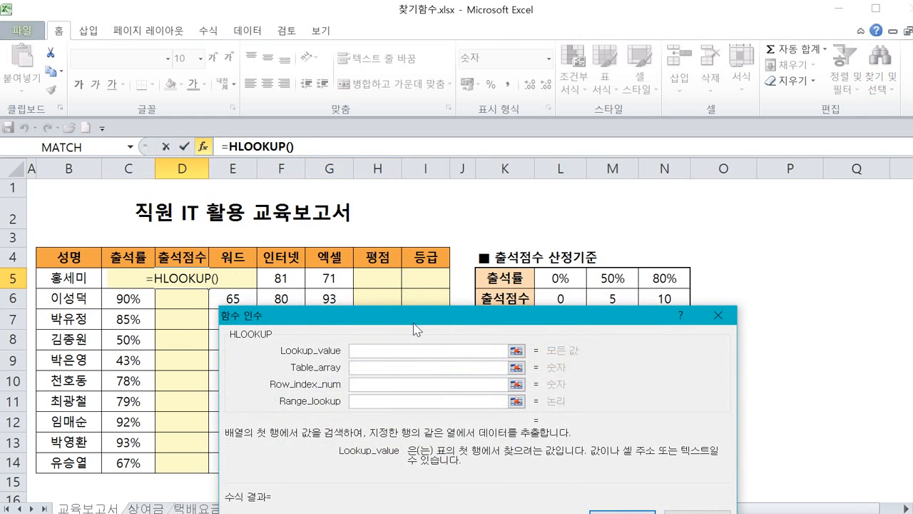
Set the HLOOKUP lookup value to C5, the first employee's attendance rate.
click(134, 278)
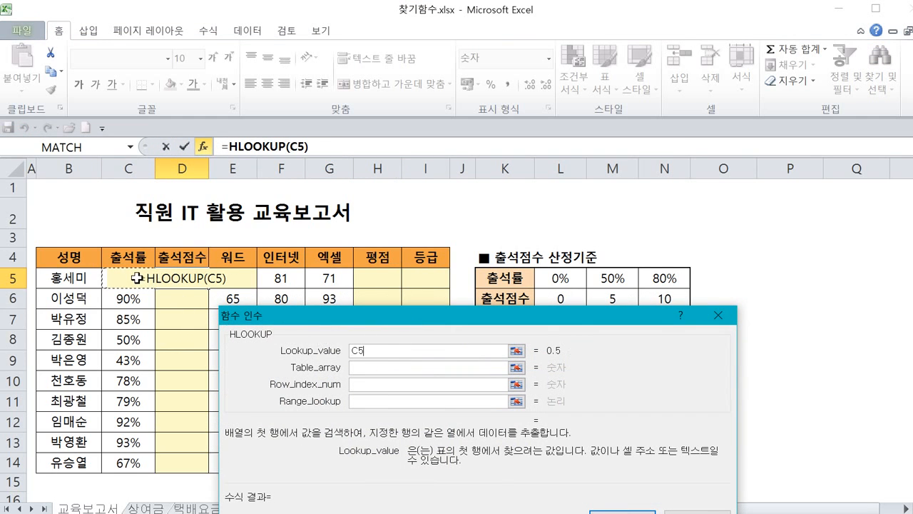
click(354, 367)
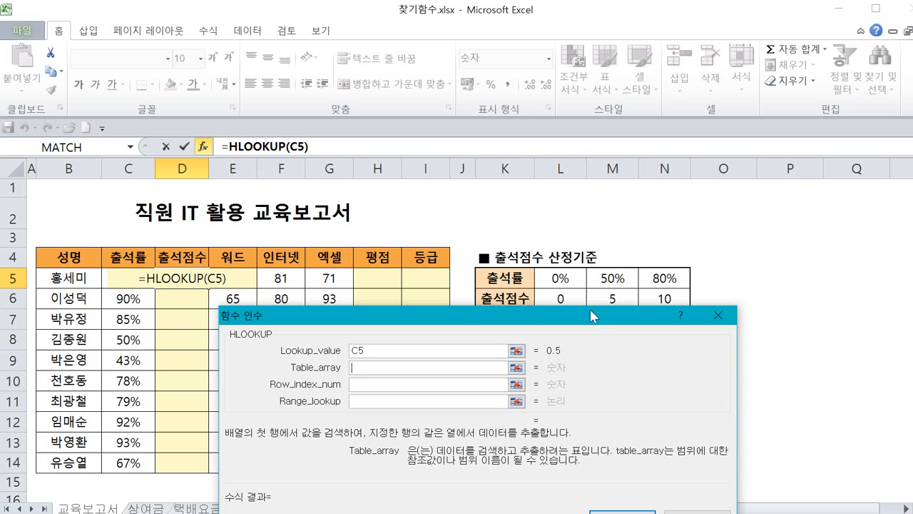
drag(594, 322, 598, 344)
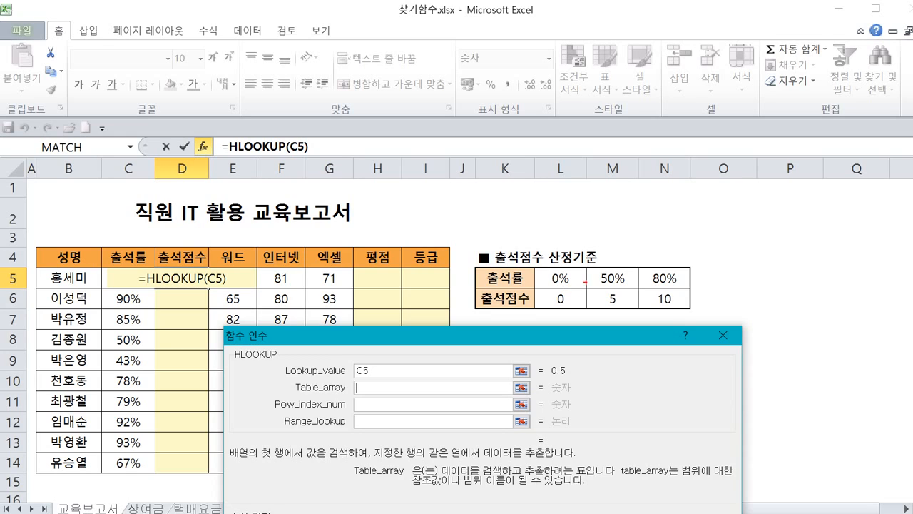
mouse_move(689, 274)
mouse_down()
mouse_move(675, 263)
mouse_move(592, 260)
mouse_move(540, 289)
mouse_move(685, 301)
mouse_move(690, 272)
mouse_up()
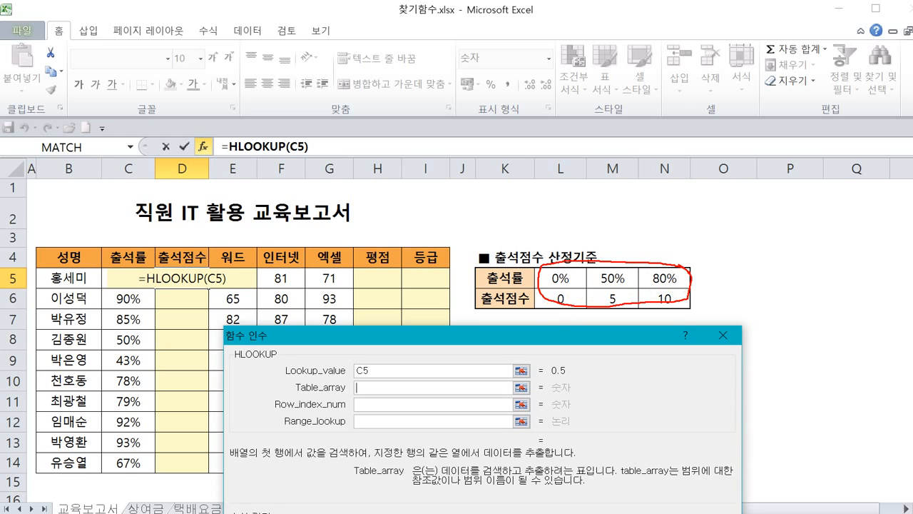
mouse_move(556, 265)
mouse_down()
mouse_move(477, 302)
mouse_move(699, 314)
mouse_move(592, 251)
mouse_move(661, 224)
mouse_move(679, 241)
mouse_move(541, 281)
mouse_move(662, 308)
mouse_move(606, 259)
mouse_move(556, 296)
mouse_up()
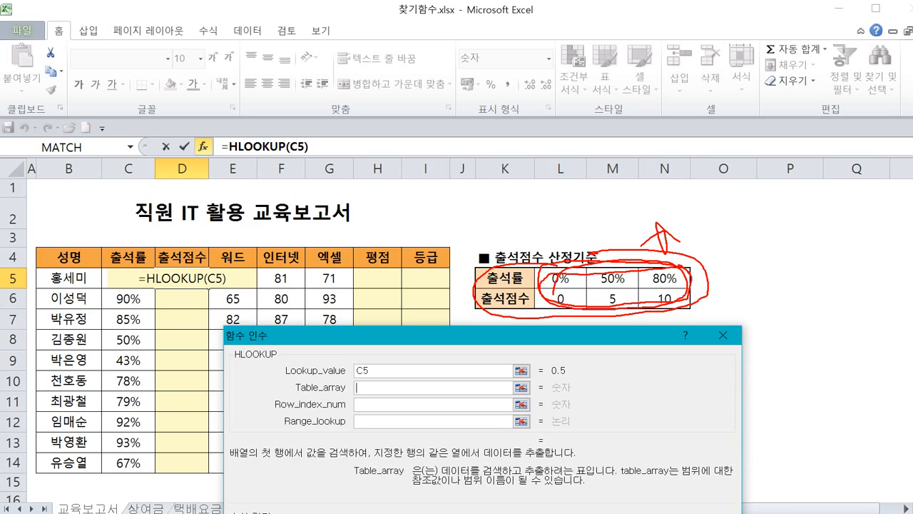
key(Escape)
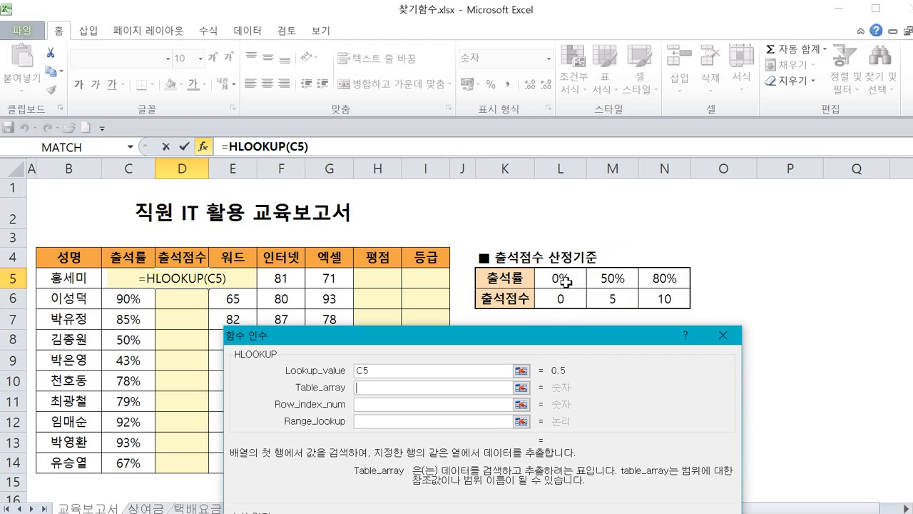
Set the table array to the attendance score criteria range as the absolute reference $L$5:$N$6.
mouse_move(561, 279)
mouse_down()
mouse_move(562, 298)
mouse_move(649, 298)
mouse_up()
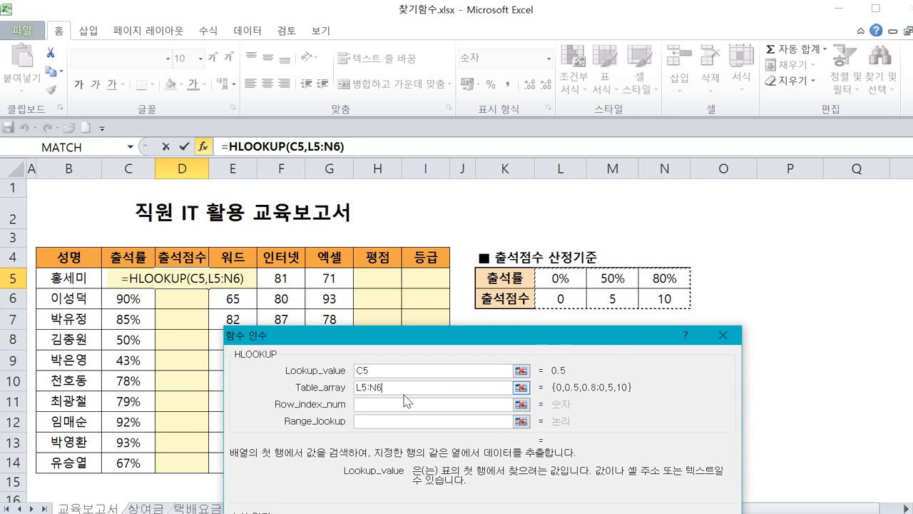
click(356, 389)
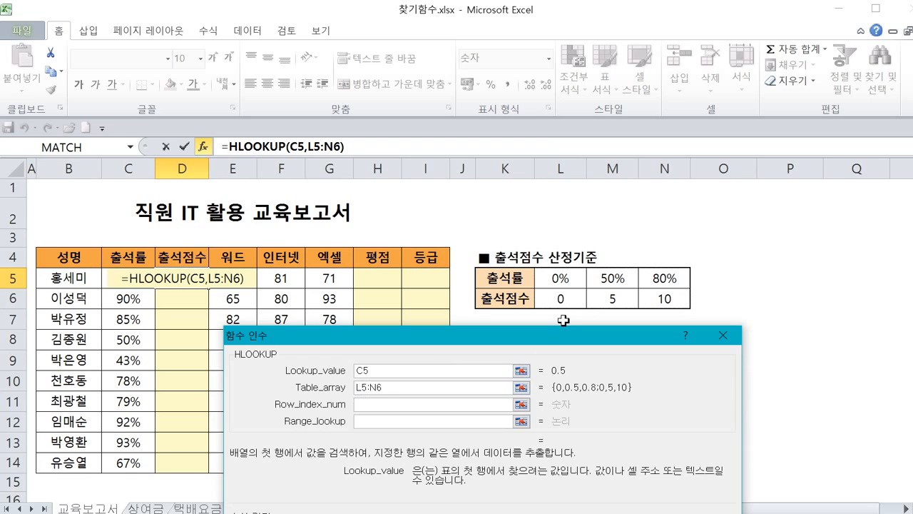
text($)
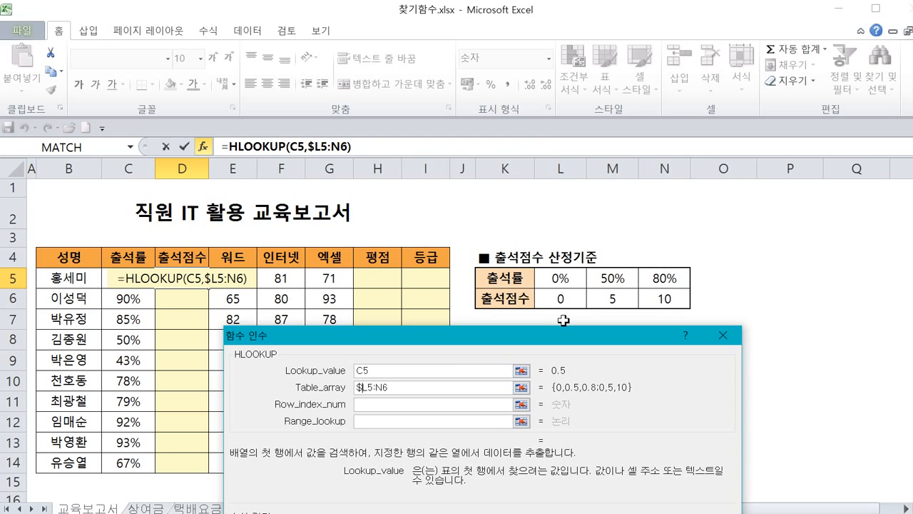
key(Right)
text($)
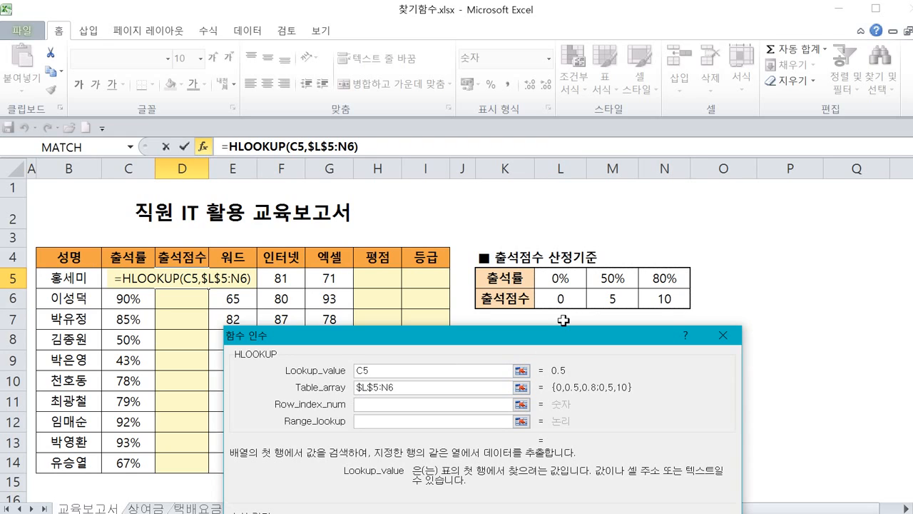
key(Right)
key(Right)
text($)
key(Right)
text($)
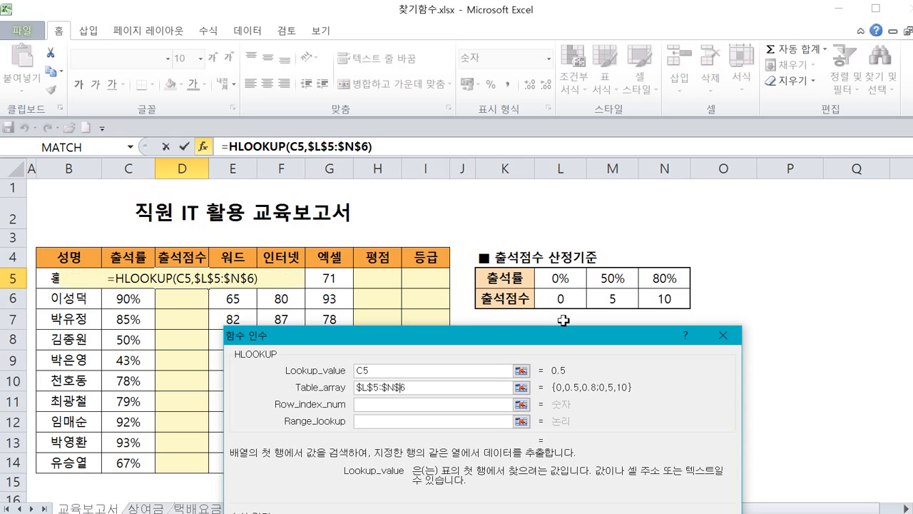
Set the HLOOKUP row index number to 2, the attendance score row of the criteria table.
click(446, 405)
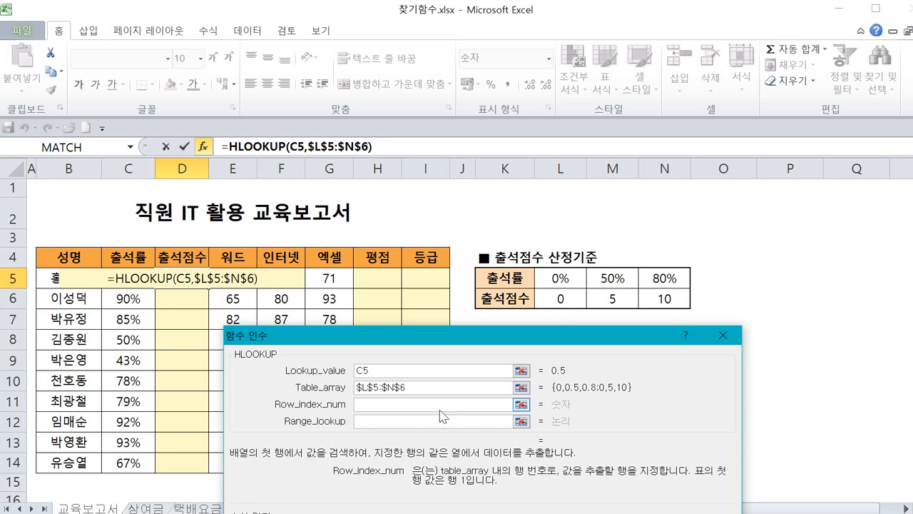
mouse_move(152, 293)
mouse_down()
mouse_move(118, 250)
mouse_move(145, 284)
mouse_move(450, 180)
mouse_move(532, 255)
mouse_move(554, 246)
mouse_up()
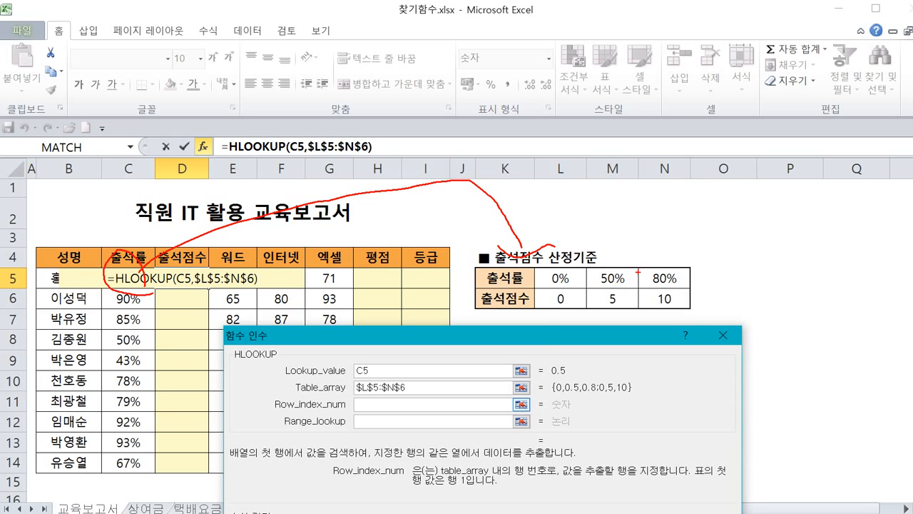
mouse_move(641, 270)
mouse_down()
mouse_move(537, 264)
mouse_move(662, 309)
mouse_up()
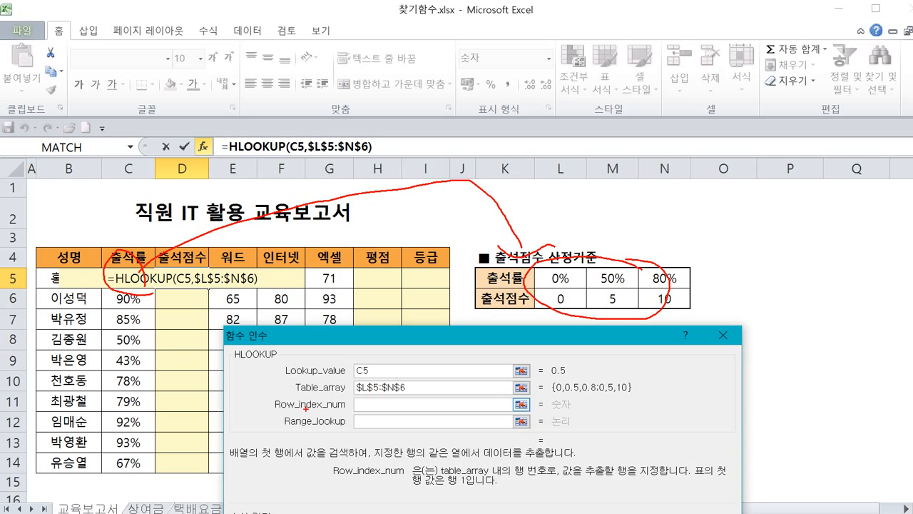
mouse_move(278, 414)
mouse_down()
mouse_move(302, 421)
mouse_move(353, 412)
mouse_move(271, 397)
mouse_move(278, 418)
mouse_up()
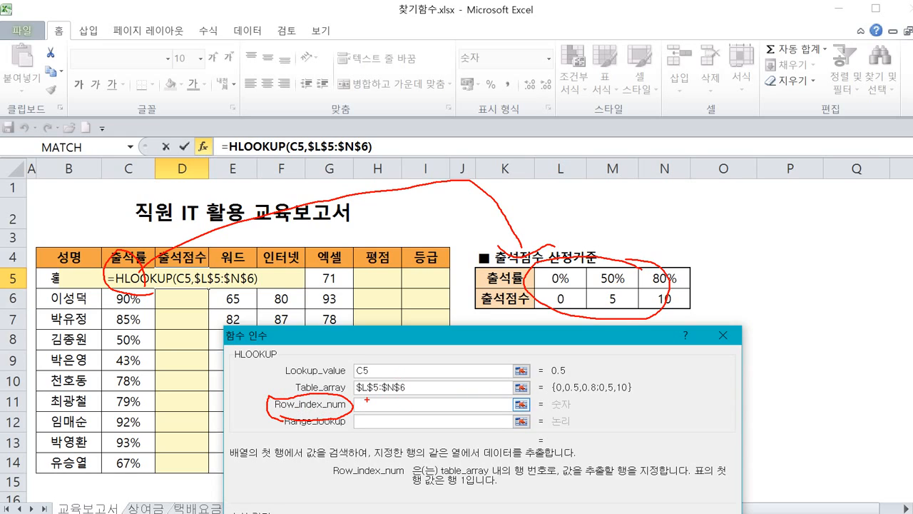
drag(367, 399, 423, 418)
mouse_move(572, 312)
mouse_down()
mouse_move(549, 282)
mouse_move(574, 305)
mouse_move(635, 312)
mouse_move(630, 292)
mouse_move(685, 308)
mouse_move(675, 303)
mouse_up()
key(ctrl+z)
key(ctrl+z)
key(ctrl+z)
drag(470, 276, 698, 270)
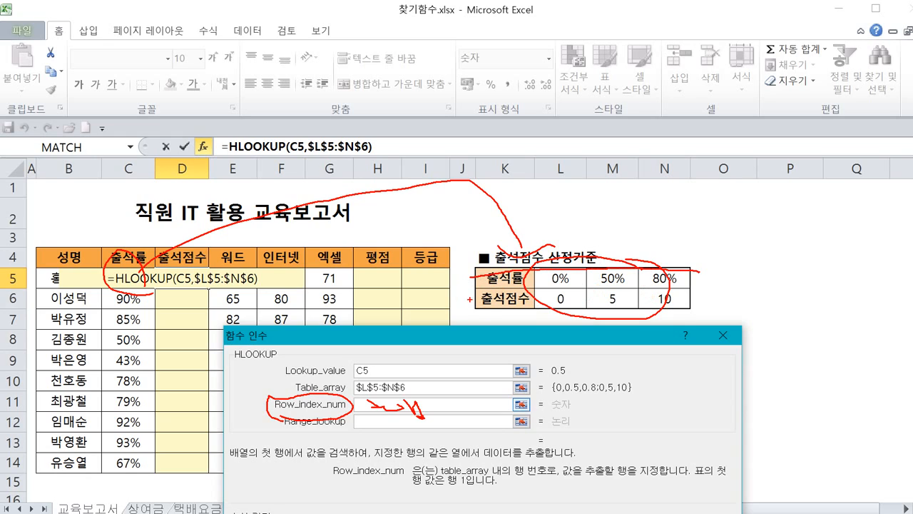
mouse_move(470, 300)
mouse_down()
mouse_move(674, 291)
mouse_move(672, 315)
mouse_up()
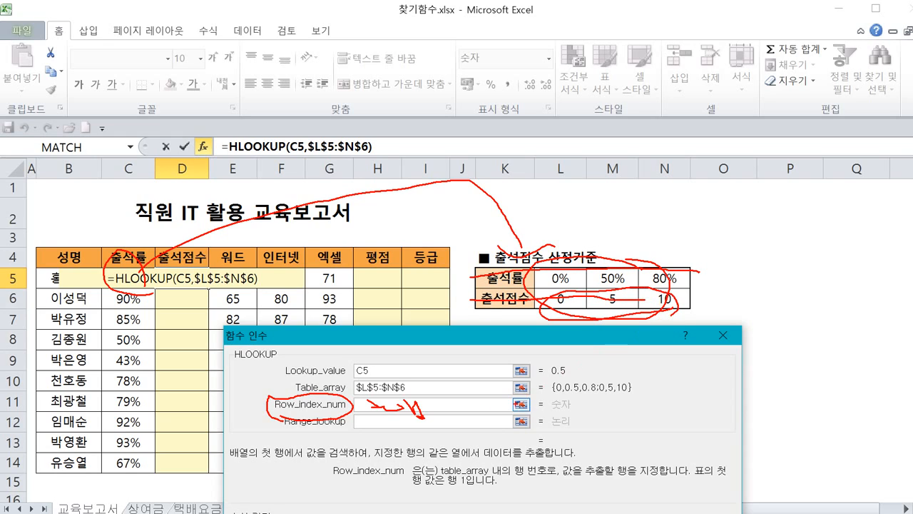
key(Escape)
click(414, 407)
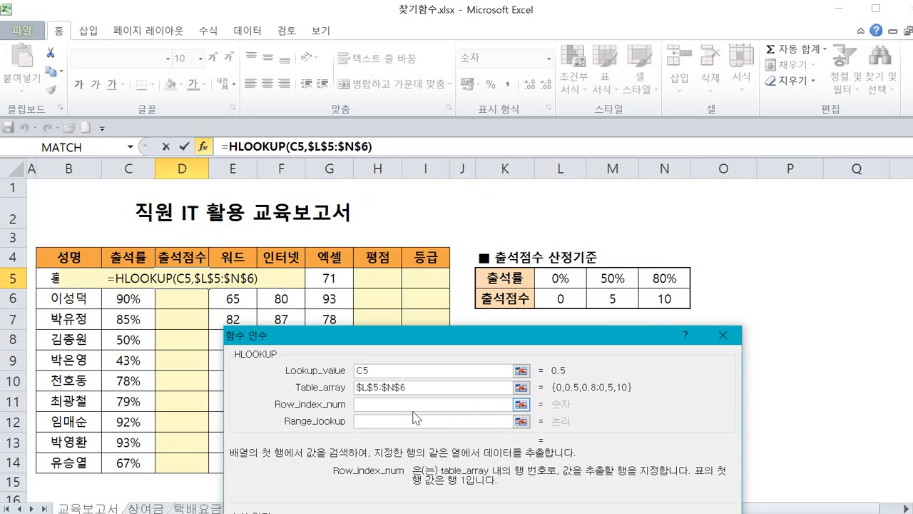
text(2)
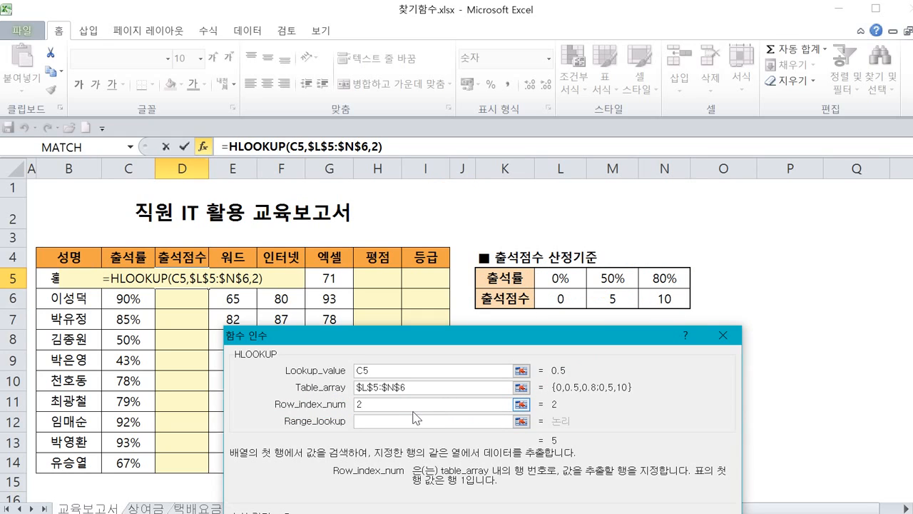
mouse_move(576, 379)
mouse_down()
mouse_move(537, 368)
mouse_move(589, 357)
mouse_move(577, 376)
mouse_up()
mouse_move(601, 358)
mouse_down()
mouse_move(621, 356)
mouse_move(600, 367)
mouse_move(651, 370)
mouse_move(642, 358)
mouse_move(671, 371)
mouse_up()
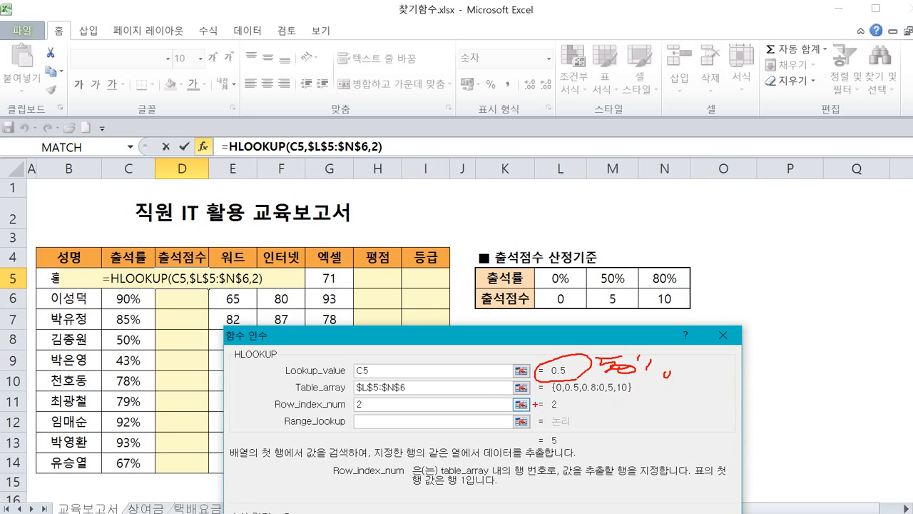
mouse_move(542, 397)
mouse_down()
mouse_move(619, 392)
mouse_move(649, 380)
mouse_move(601, 376)
mouse_move(655, 381)
mouse_move(613, 409)
mouse_move(562, 418)
mouse_move(581, 408)
mouse_up()
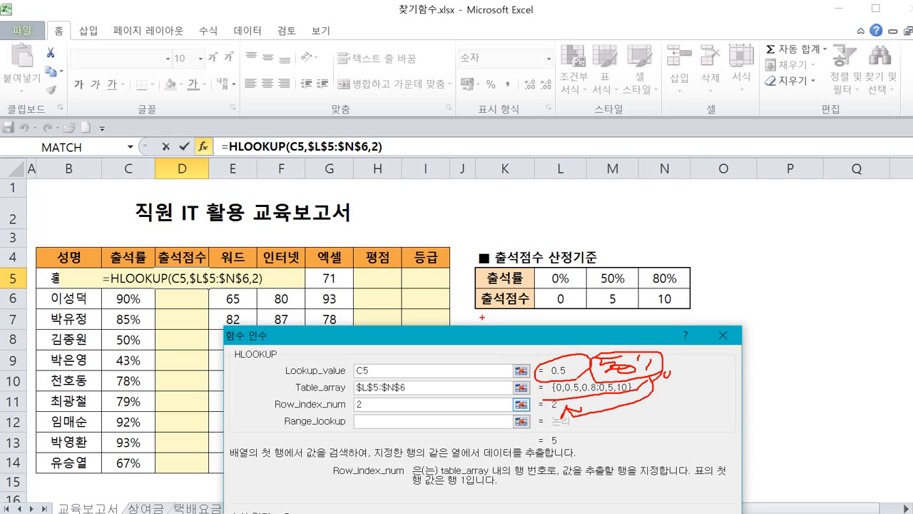
drag(482, 317, 608, 321)
mouse_move(612, 287)
mouse_down()
mouse_move(602, 272)
mouse_move(615, 269)
mouse_move(626, 283)
mouse_up()
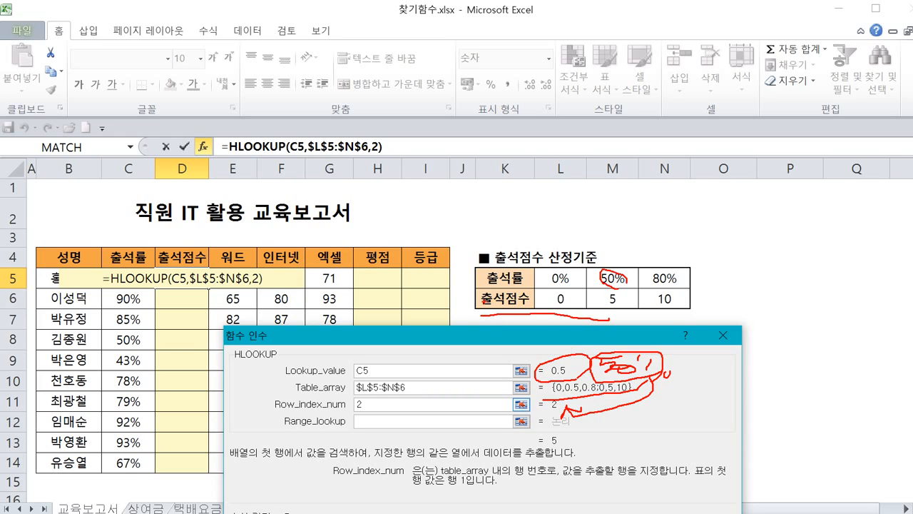
mouse_move(485, 302)
mouse_down()
mouse_move(548, 312)
mouse_move(585, 298)
mouse_move(626, 315)
mouse_move(614, 316)
mouse_up()
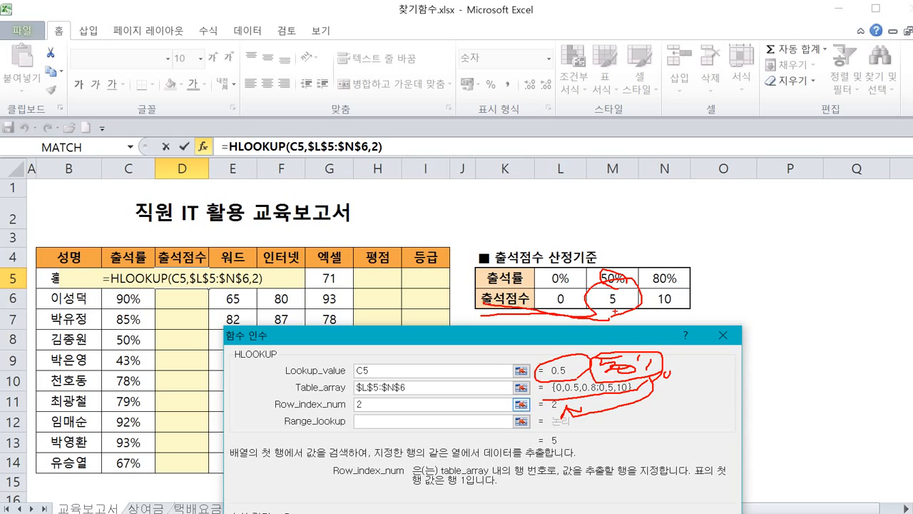
key(Escape)
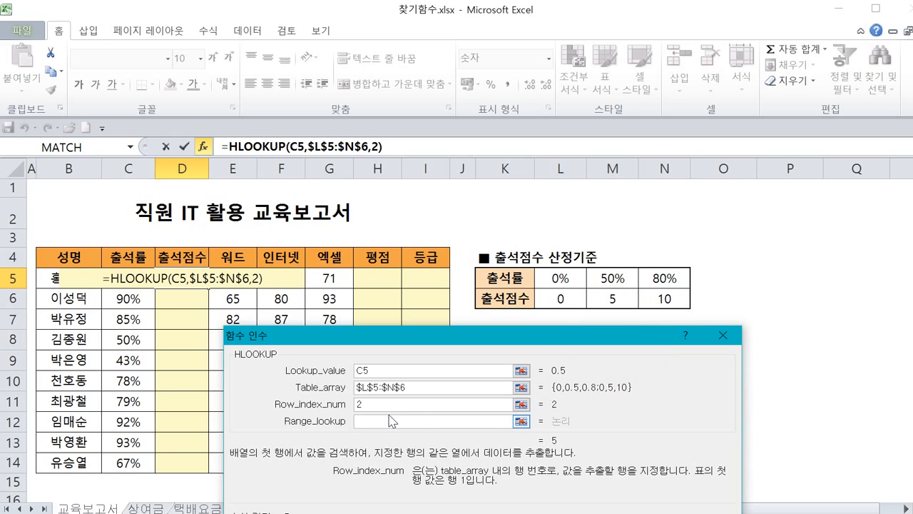
Set the range lookup argument to 1 for an approximate match.
click(390, 419)
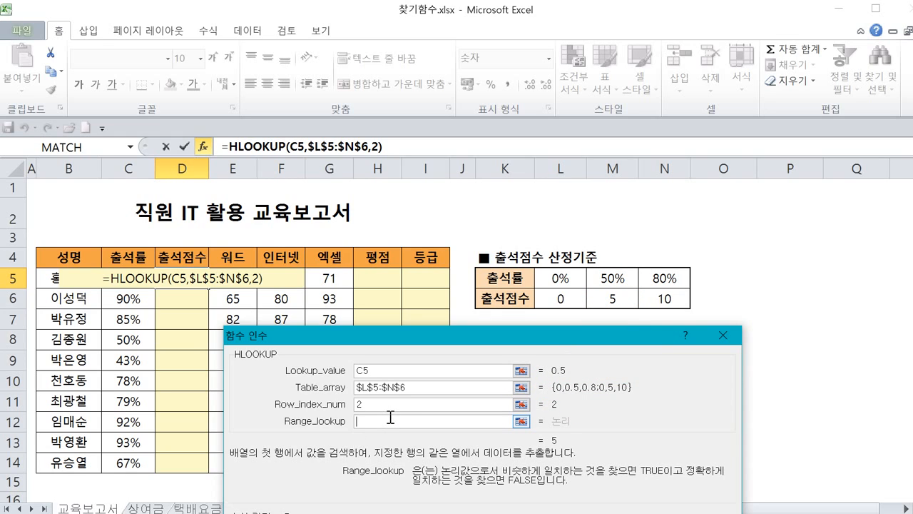
key(ctrl+2)
mouse_move(487, 479)
mouse_down()
mouse_move(634, 473)
mouse_move(666, 483)
mouse_move(735, 473)
mouse_up()
mouse_move(400, 490)
mouse_down()
mouse_move(521, 499)
mouse_move(508, 492)
mouse_up()
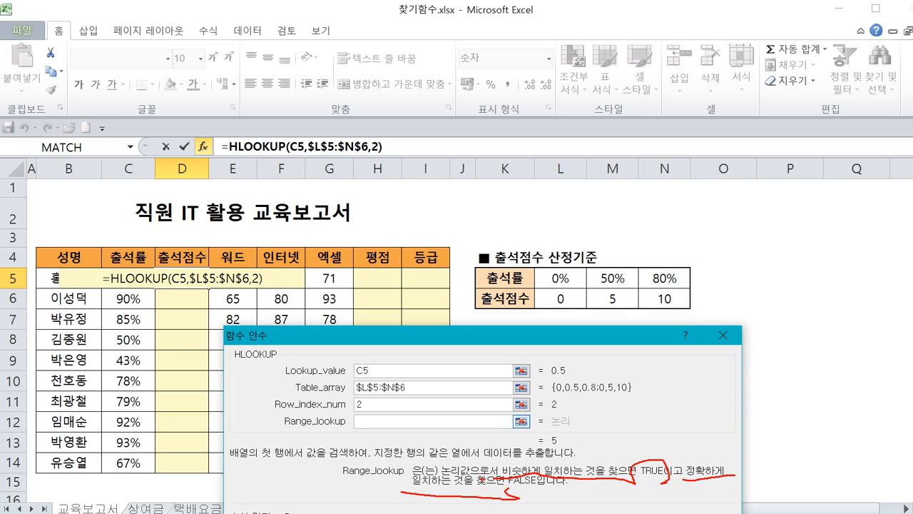
mouse_move(553, 269)
mouse_down()
mouse_move(548, 312)
mouse_move(607, 322)
mouse_move(682, 286)
mouse_move(682, 269)
mouse_up()
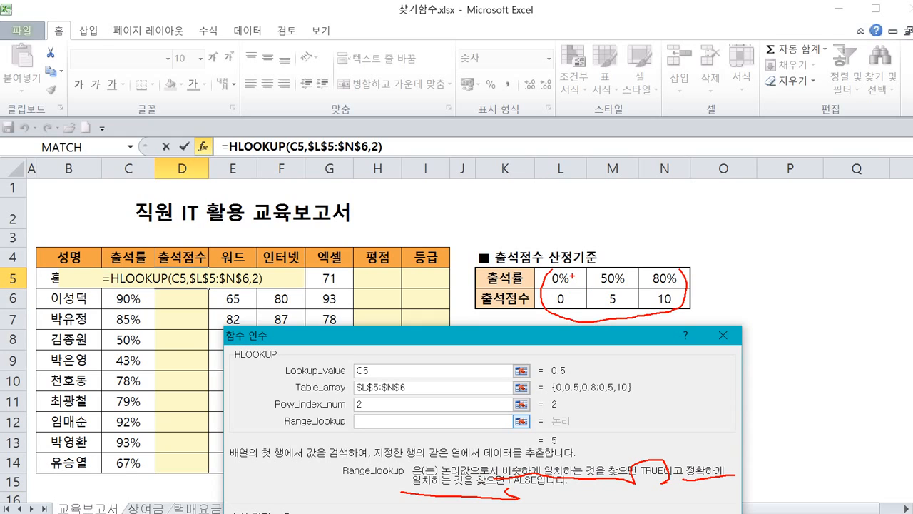
mouse_move(571, 274)
mouse_down()
mouse_move(586, 295)
mouse_move(592, 283)
mouse_move(595, 302)
mouse_up()
mouse_move(635, 278)
mouse_down()
mouse_move(645, 294)
mouse_move(656, 280)
mouse_move(611, 296)
mouse_move(592, 274)
mouse_move(639, 267)
mouse_move(649, 288)
mouse_up()
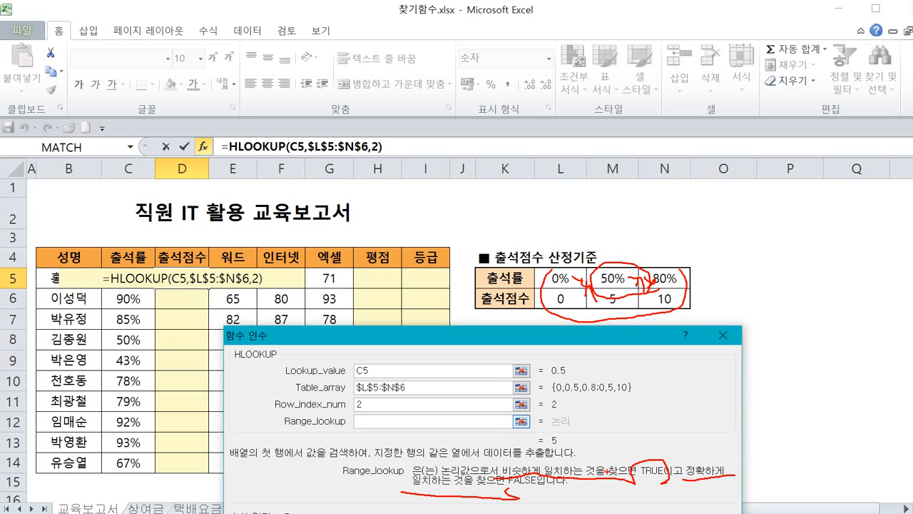
key(Escape)
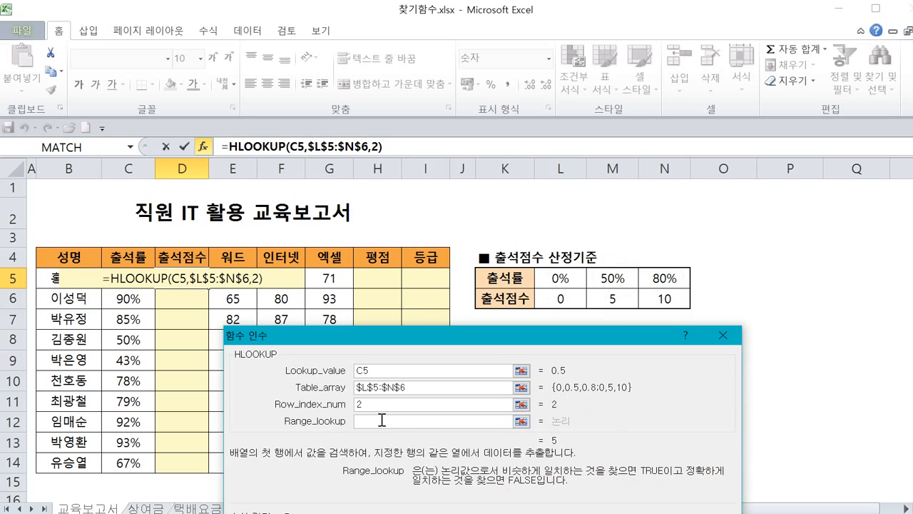
text(1)
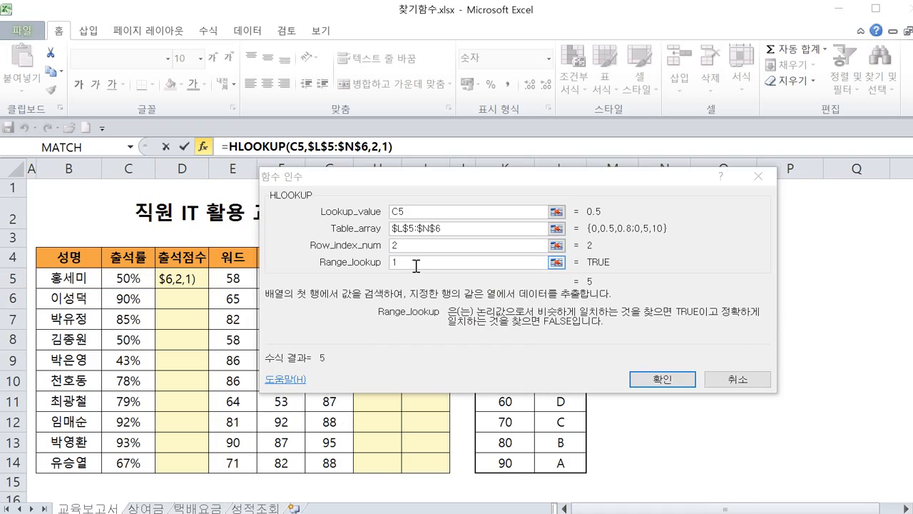
Confirm the HLOOKUP formula in the first employee's attendance score cell.
click(416, 264)
double_click(414, 264)
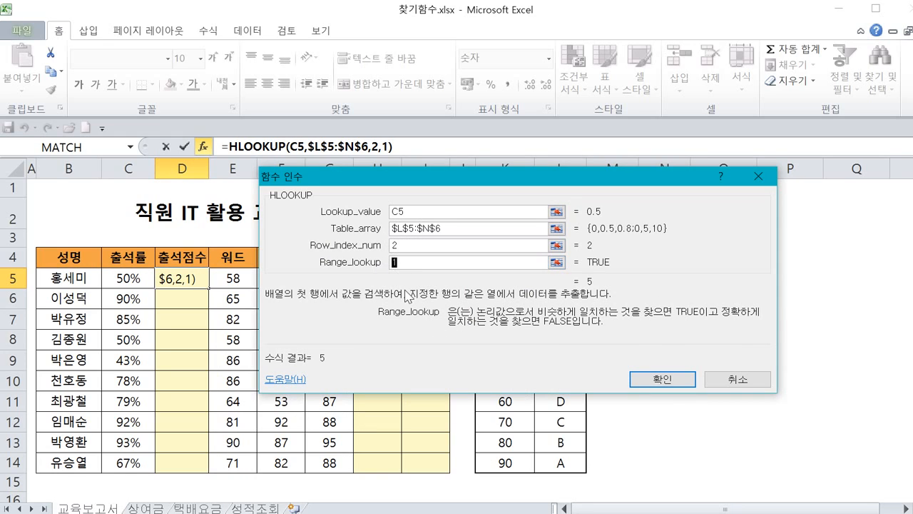
mouse_move(325, 371)
mouse_down()
mouse_move(304, 326)
mouse_move(331, 374)
mouse_up()
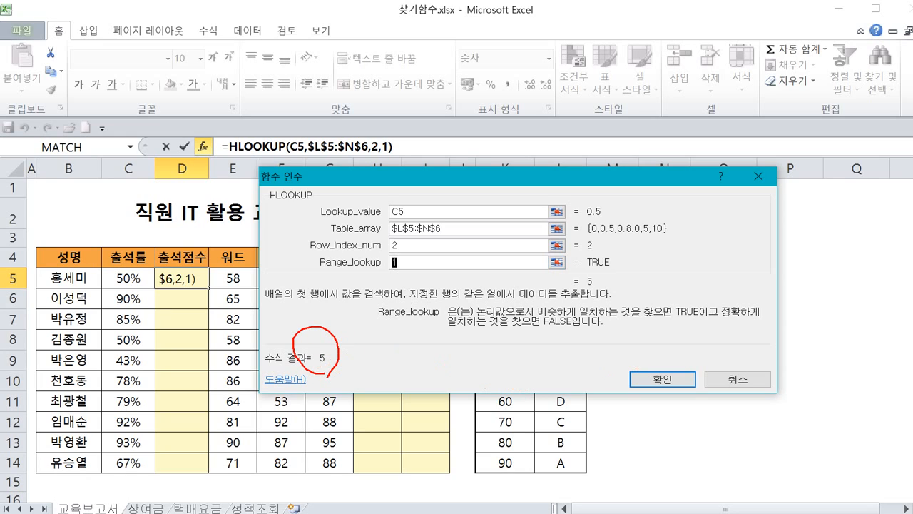
mouse_move(397, 262)
mouse_down()
mouse_move(409, 273)
mouse_move(426, 254)
mouse_up()
drag(319, 270, 406, 288)
click(657, 381)
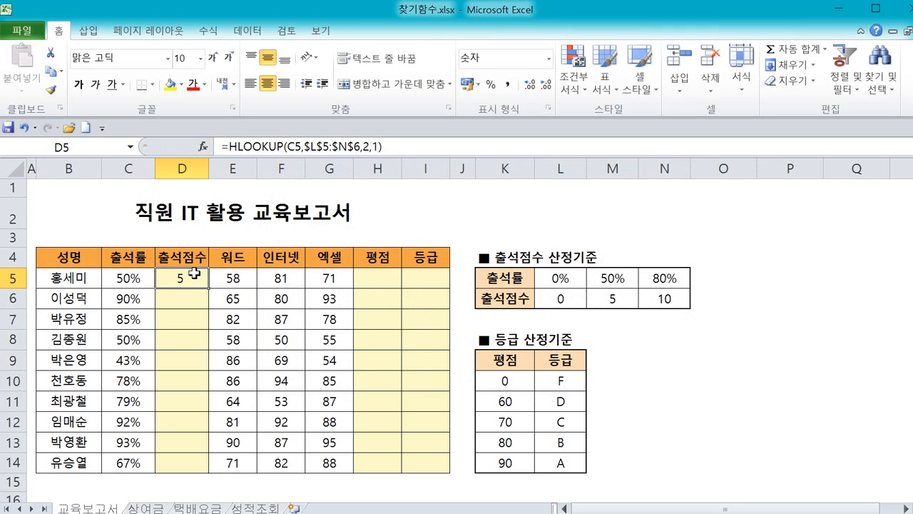
mouse_move(149, 285)
mouse_down()
mouse_move(116, 275)
mouse_move(155, 286)
mouse_up()
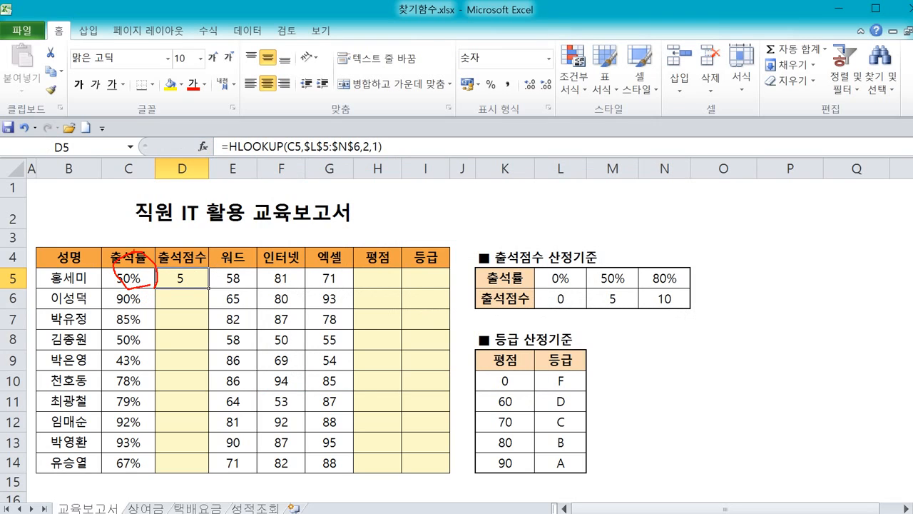
mouse_move(143, 272)
mouse_down()
mouse_move(157, 251)
mouse_move(315, 196)
mouse_move(398, 190)
mouse_move(515, 212)
mouse_move(568, 257)
mouse_up()
drag(579, 242, 634, 243)
mouse_move(738, 270)
mouse_down()
mouse_move(549, 263)
mouse_move(537, 318)
mouse_move(694, 268)
mouse_up()
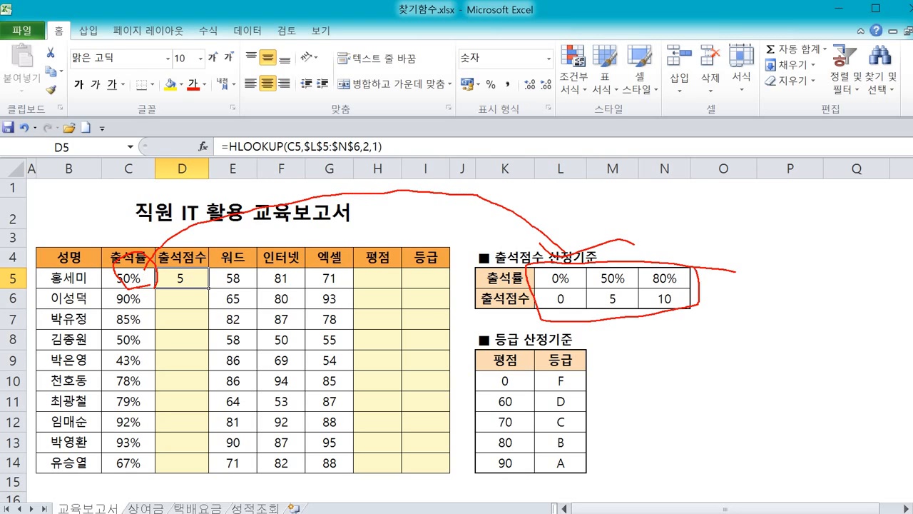
drag(471, 300, 534, 297)
mouse_move(608, 287)
mouse_down()
mouse_move(597, 304)
mouse_move(605, 274)
mouse_move(618, 286)
mouse_move(624, 321)
mouse_move(634, 285)
mouse_move(642, 295)
mouse_move(633, 288)
mouse_up()
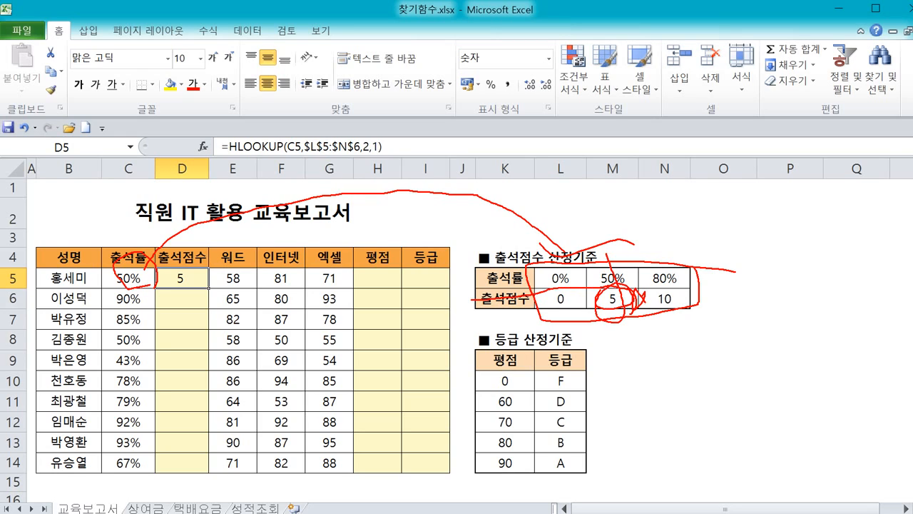
key(Escape)
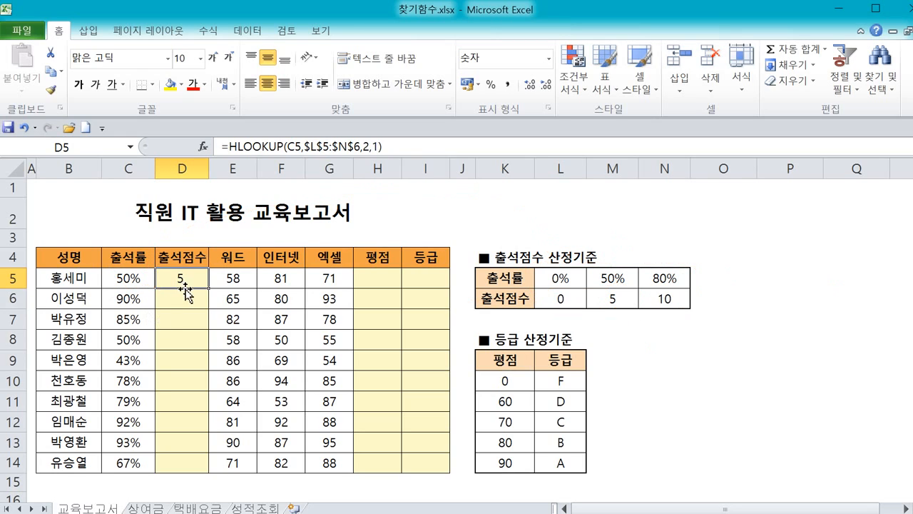
Fill the HLOOKUP formula down the attendance score column to D14 and inspect several copied formulas.
double_click(208, 288)
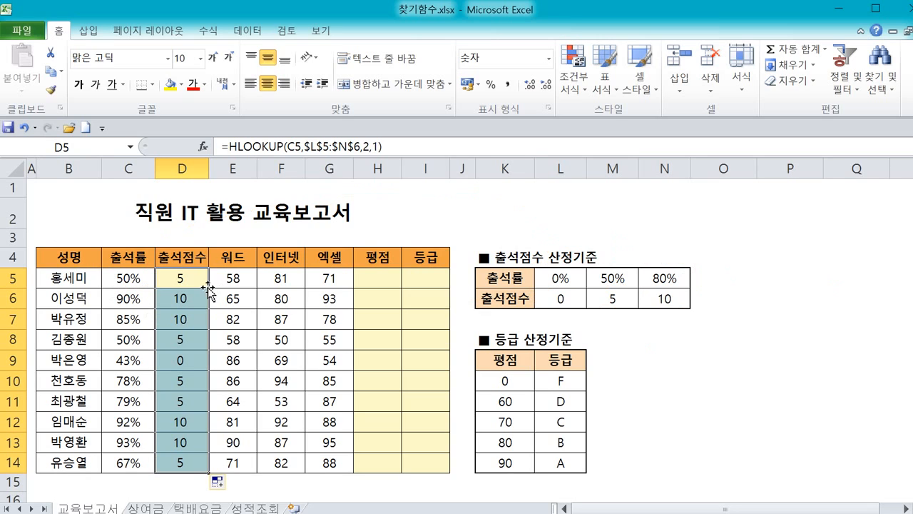
click(190, 460)
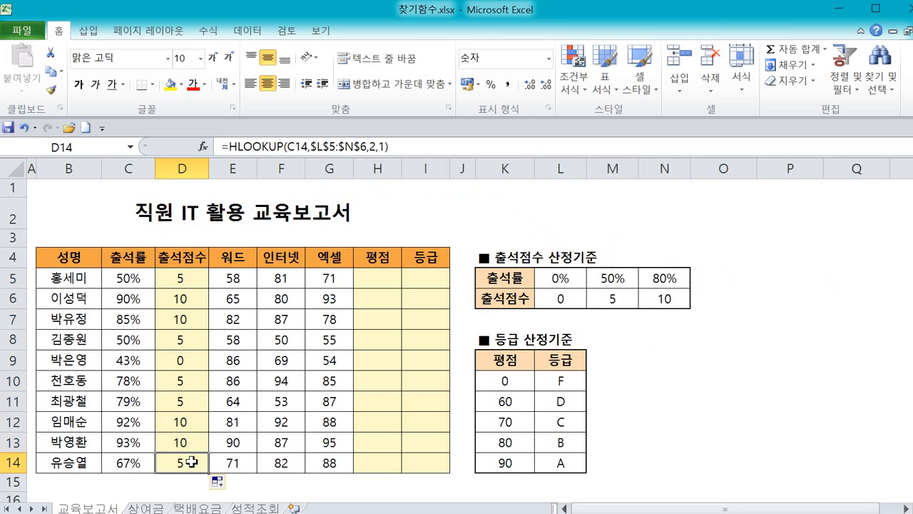
click(183, 442)
click(175, 398)
click(183, 361)
click(184, 341)
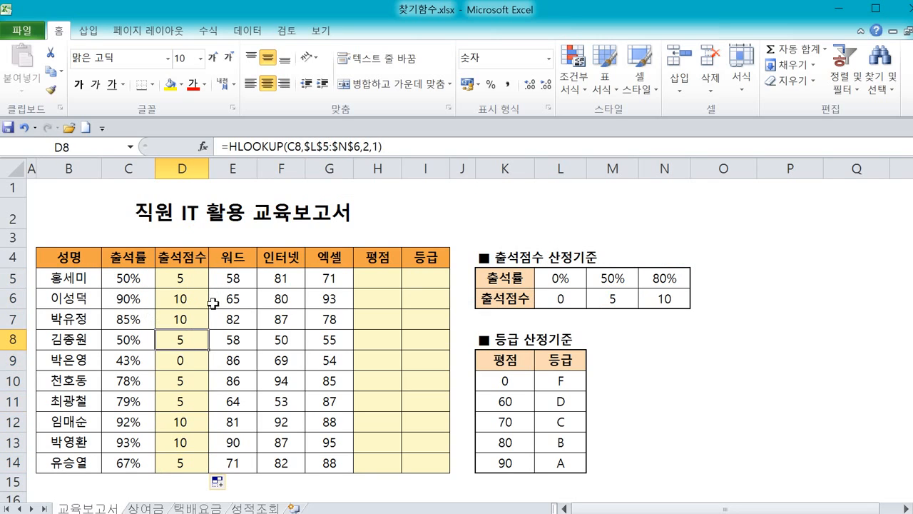
click(213, 302)
click(213, 356)
click(372, 278)
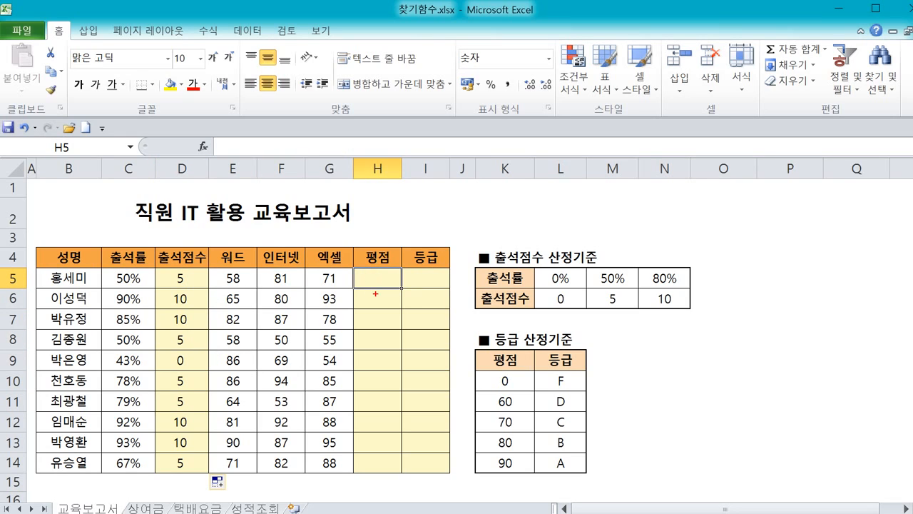
mouse_move(318, 292)
mouse_down()
mouse_move(300, 300)
mouse_move(228, 289)
mouse_move(284, 258)
mouse_move(335, 285)
mouse_move(310, 303)
mouse_move(362, 251)
mouse_move(397, 250)
mouse_up()
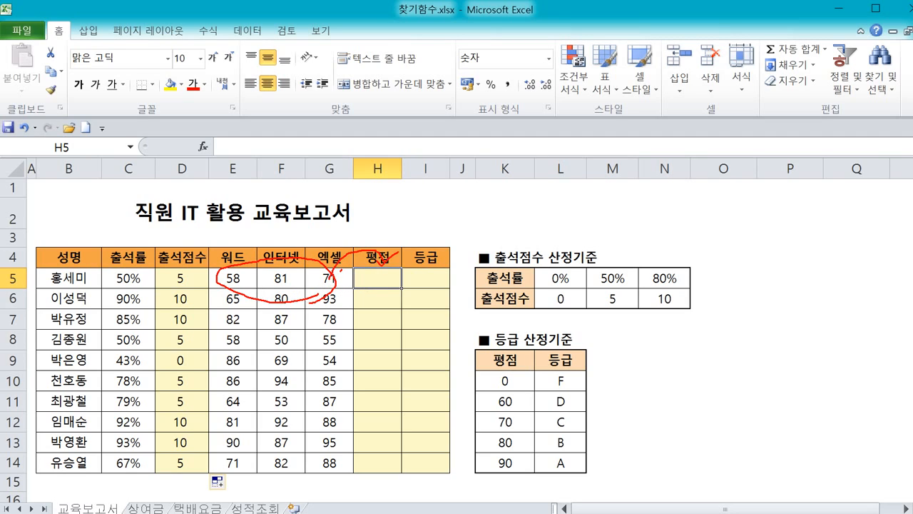
mouse_move(345, 289)
mouse_down()
mouse_move(363, 278)
mouse_move(358, 297)
mouse_move(374, 284)
mouse_move(385, 289)
mouse_move(383, 303)
mouse_move(402, 273)
mouse_move(411, 284)
mouse_move(391, 300)
mouse_move(397, 310)
mouse_up()
drag(398, 310, 427, 300)
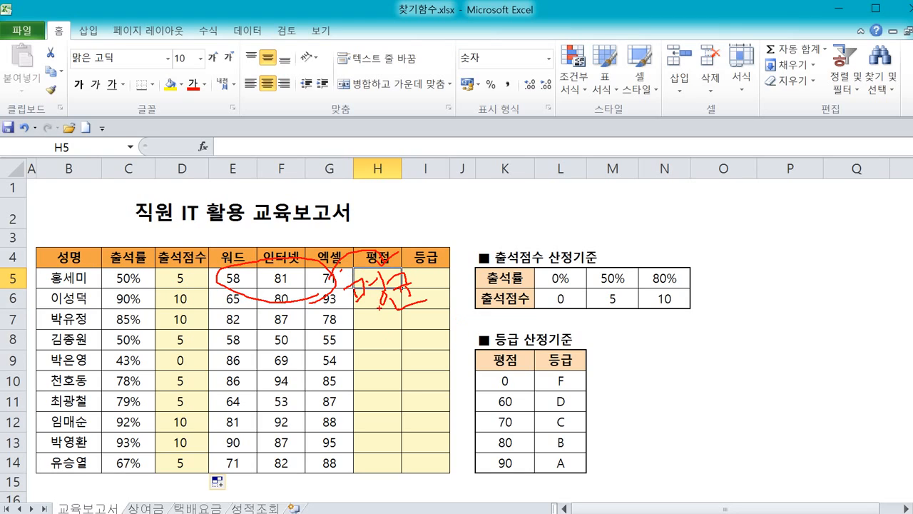
mouse_move(408, 307)
mouse_down()
mouse_move(411, 314)
mouse_move(354, 268)
mouse_move(400, 270)
mouse_move(406, 313)
mouse_up()
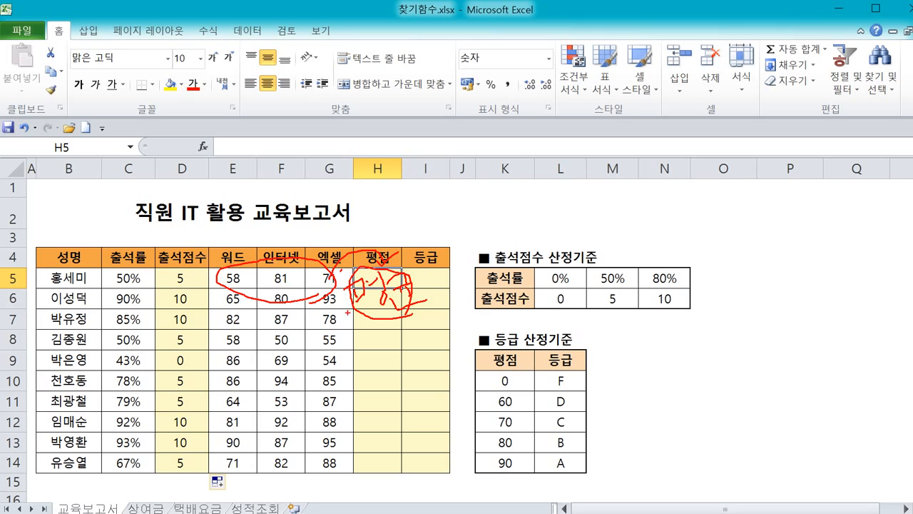
mouse_move(346, 318)
mouse_down()
mouse_move(221, 323)
mouse_move(196, 282)
mouse_move(189, 285)
mouse_move(201, 282)
mouse_move(202, 296)
mouse_up()
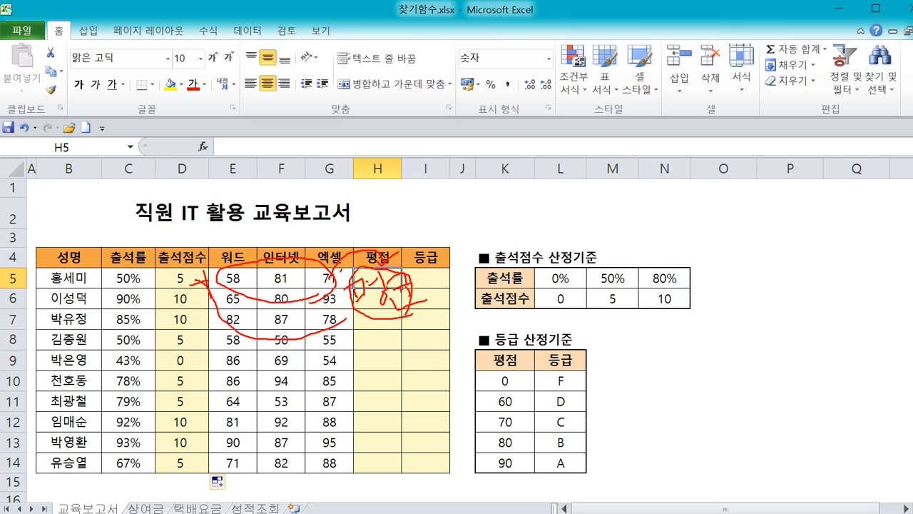
drag(364, 323, 396, 329)
mouse_move(316, 353)
mouse_down()
mouse_move(401, 352)
mouse_move(420, 318)
mouse_move(355, 338)
mouse_up()
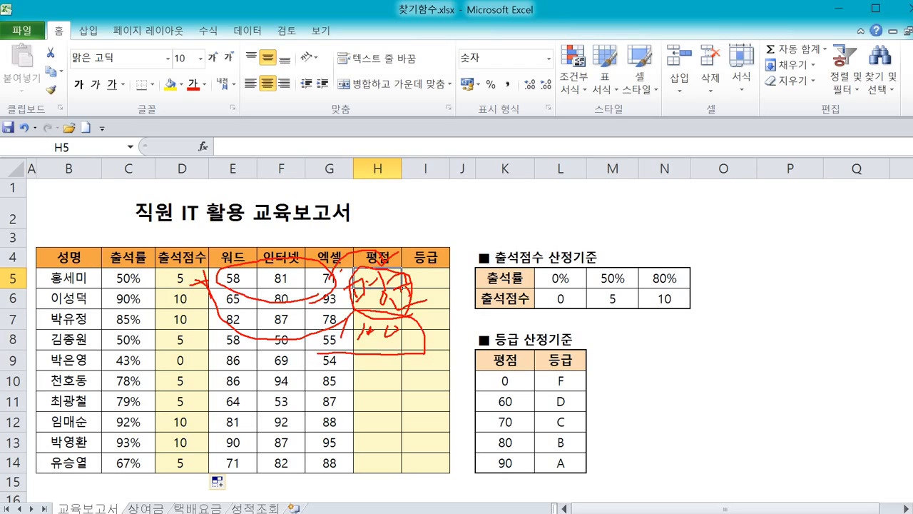
drag(376, 381, 425, 364)
mouse_move(403, 368)
mouse_down()
mouse_move(413, 394)
mouse_move(407, 371)
mouse_up()
mouse_move(346, 382)
mouse_down()
mouse_move(350, 411)
mouse_move(372, 385)
mouse_move(394, 391)
mouse_up()
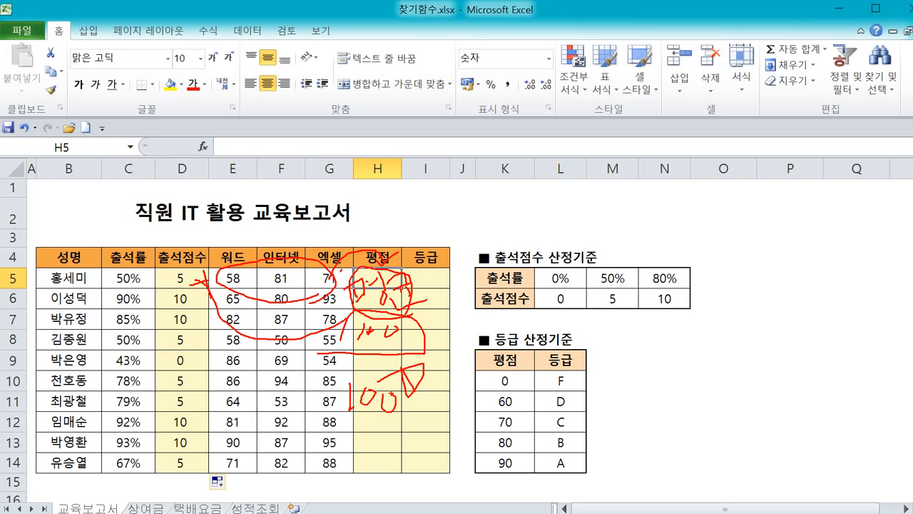
key(Escape)
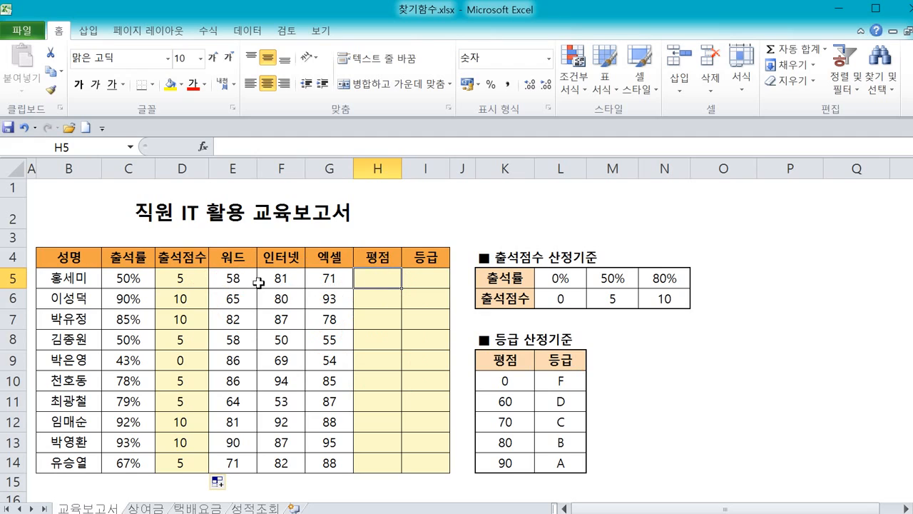
click(236, 279)
drag(237, 279, 326, 285)
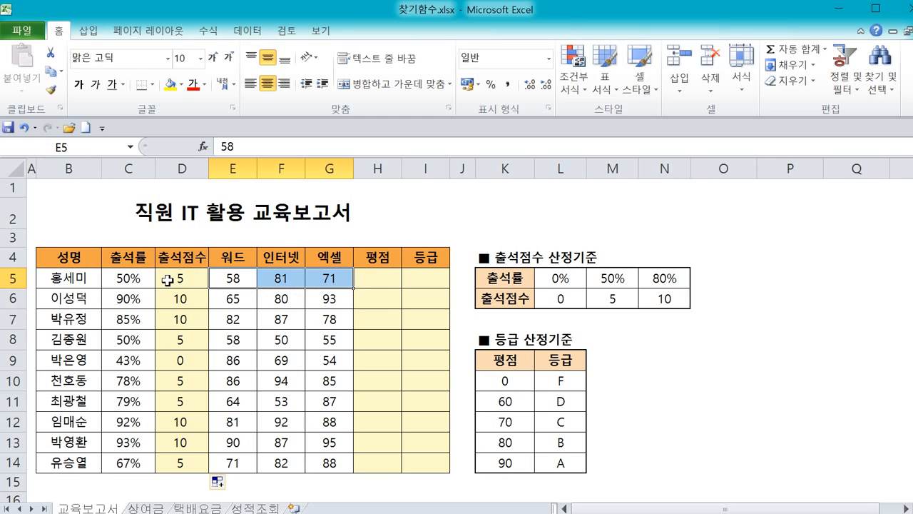
click(366, 285)
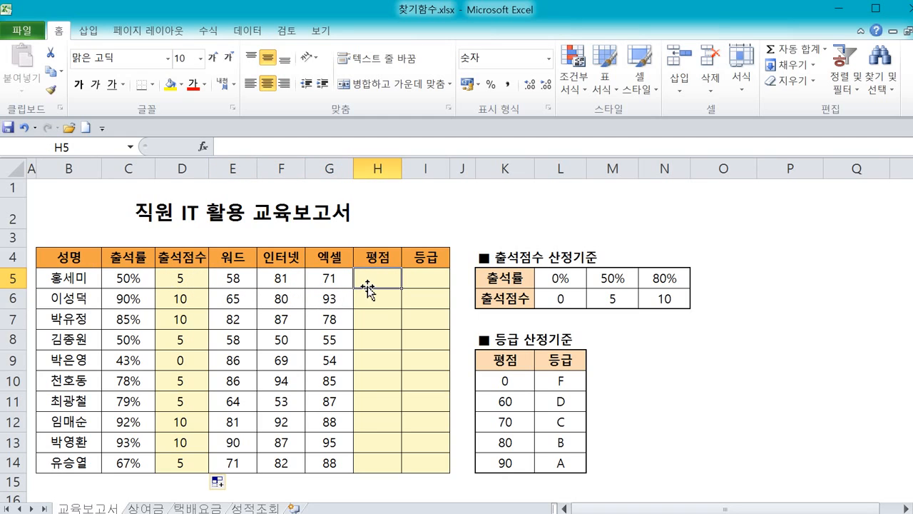
text(=)
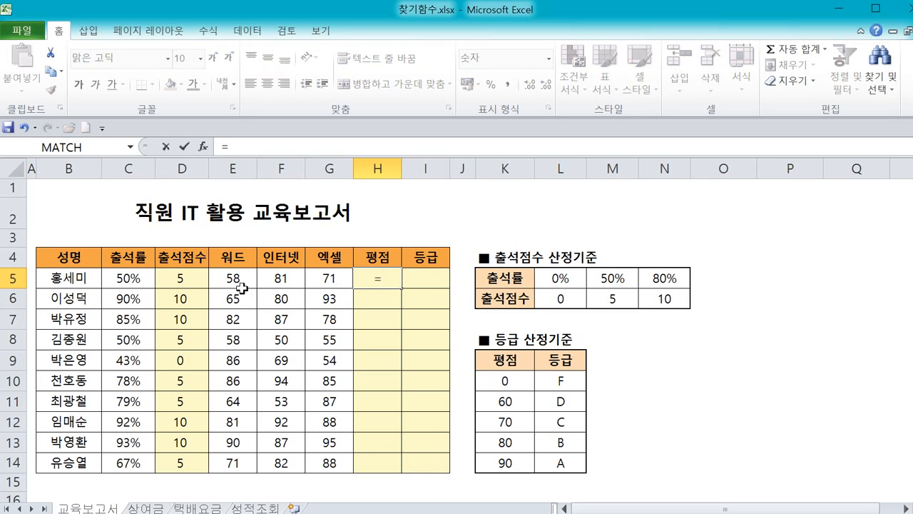
key(Escape)
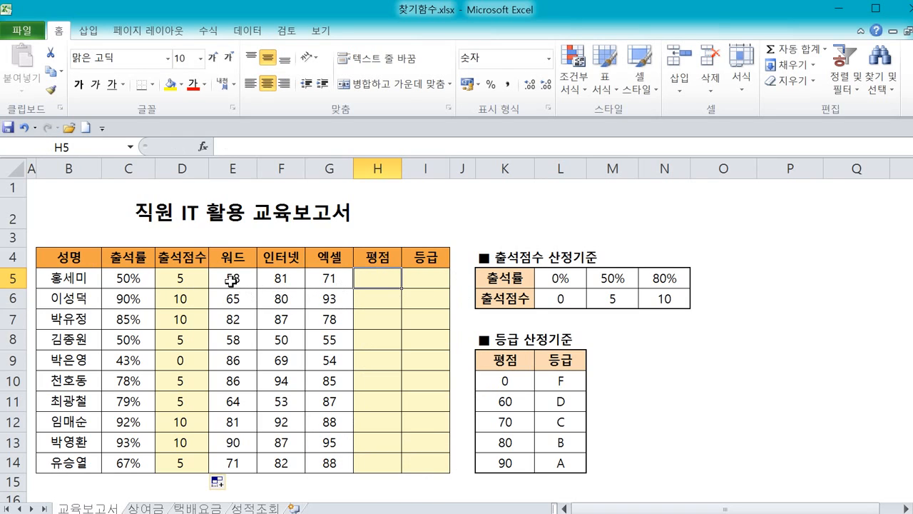
double_click(391, 280)
text(=)
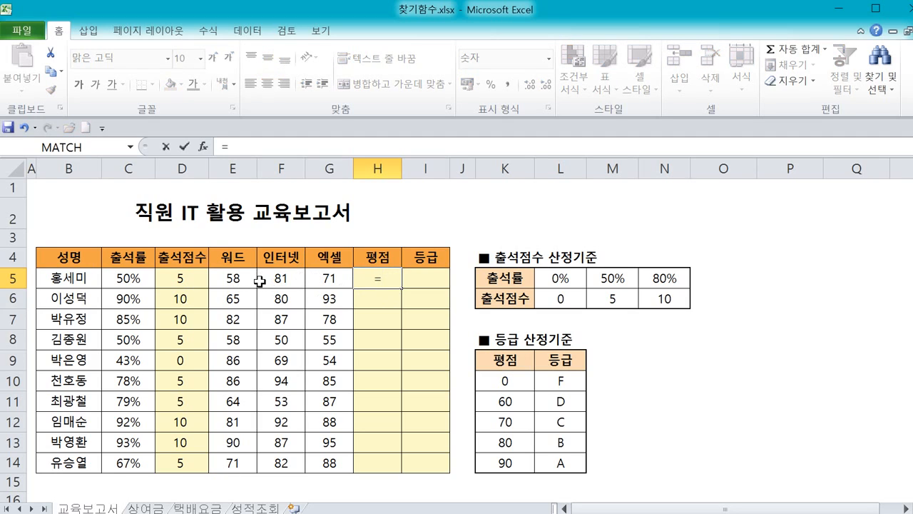
key(Escape)
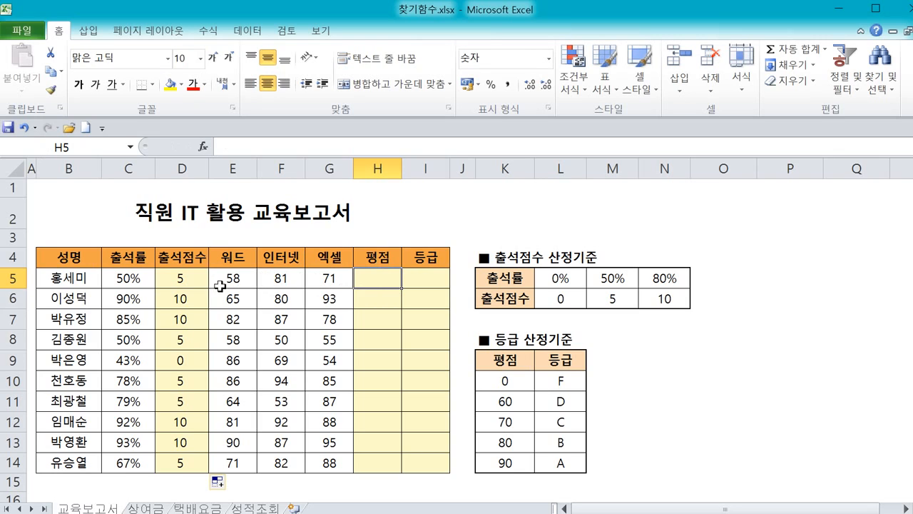
Calculate the first employee's evaluation score in H5 as the AutoSum Average of the Word, Internet and Excel scores.
drag(220, 282, 358, 284)
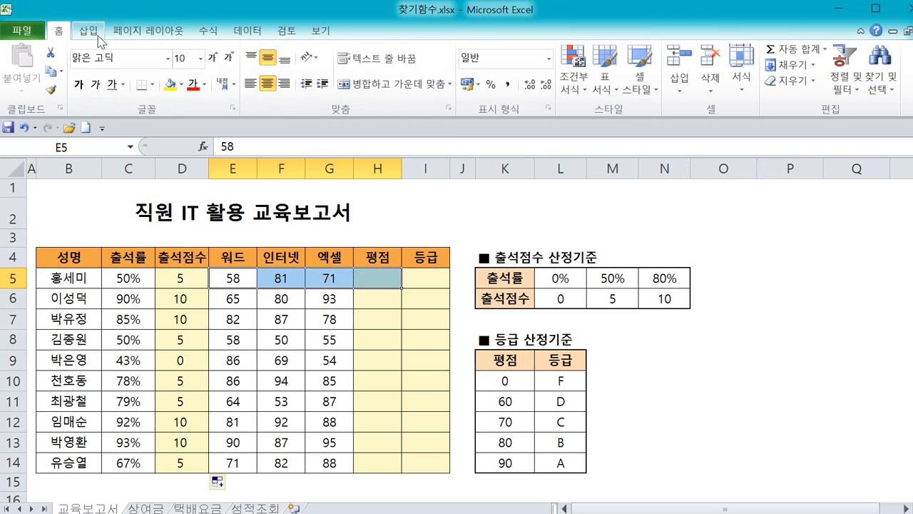
click(220, 34)
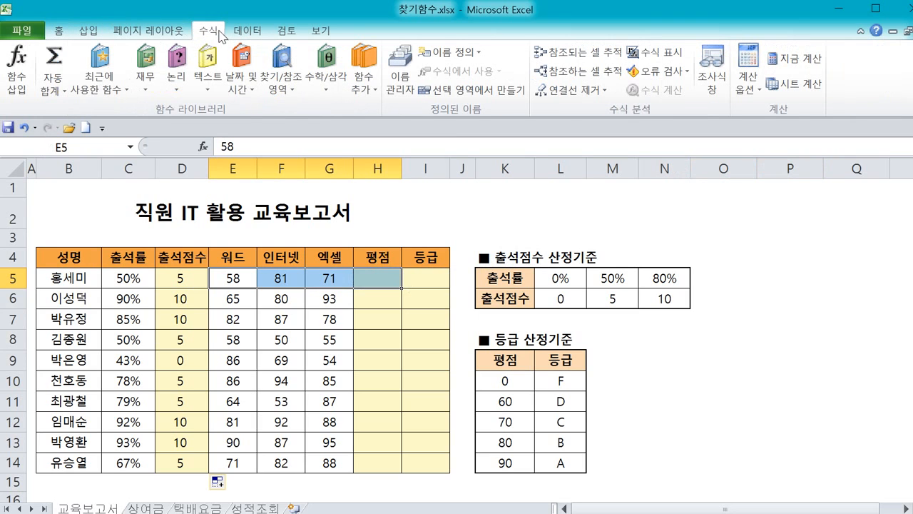
click(60, 30)
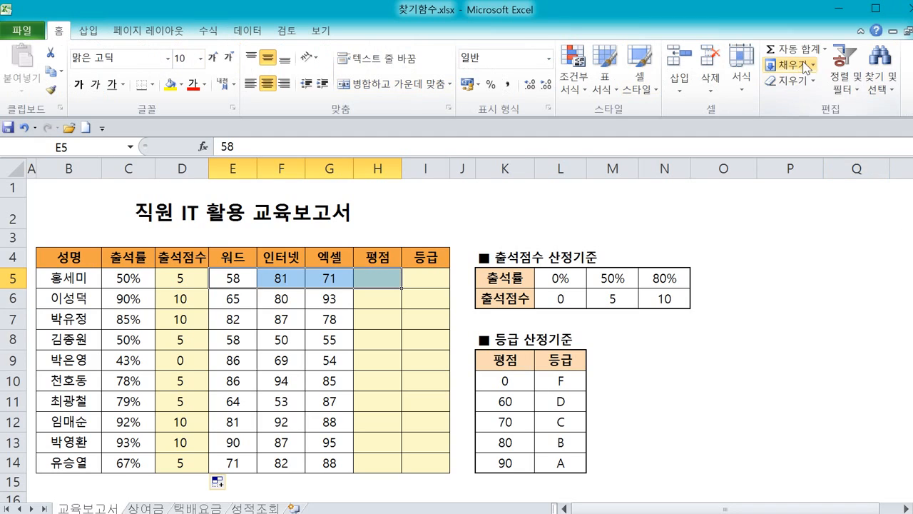
click(825, 49)
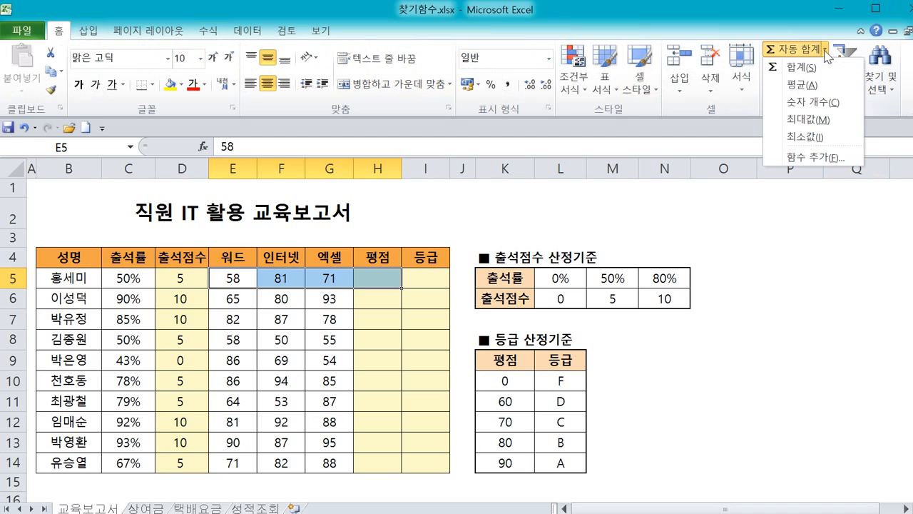
click(814, 85)
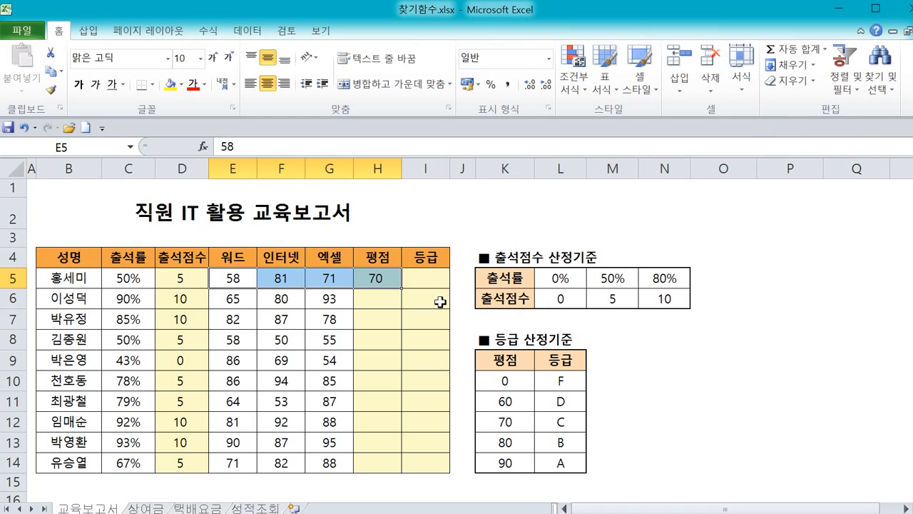
key(Tab)
Extend the H5 formula to add the attendance score, making it =AVERAGE(E5:G5)+D5.
click(390, 280)
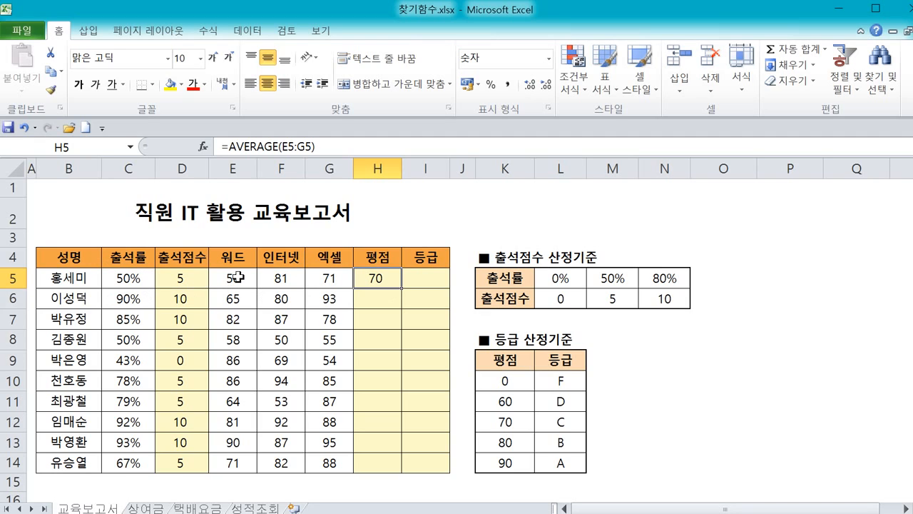
click(361, 146)
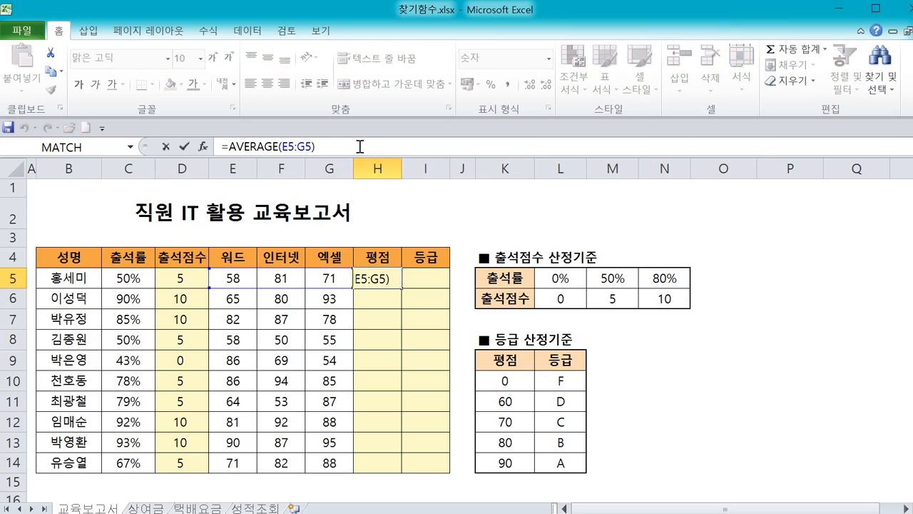
mouse_move(320, 141)
mouse_down()
mouse_move(327, 154)
mouse_move(338, 136)
mouse_up()
key(Escape)
text(+)
key(ctrl+2)
drag(165, 280, 203, 288)
key(Escape)
click(193, 280)
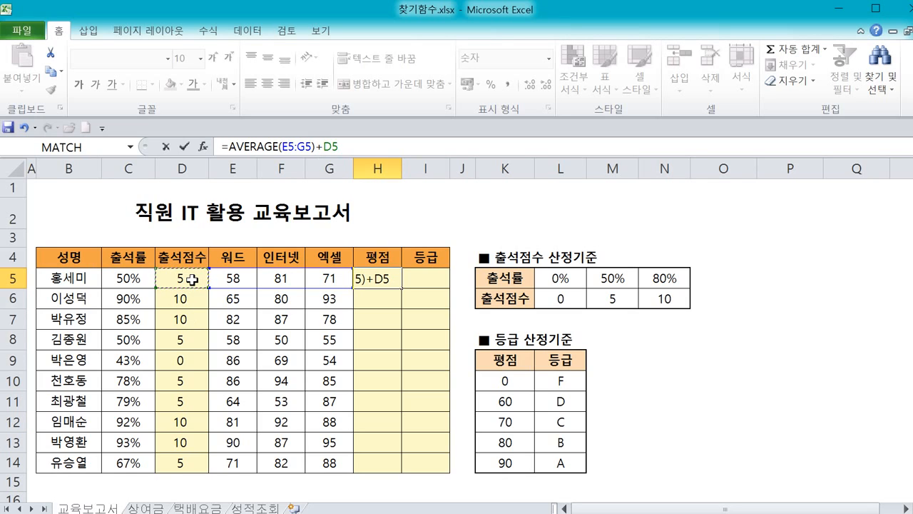
key(Return)
Fill the evaluation score formula from H5 down to H14.
click(380, 280)
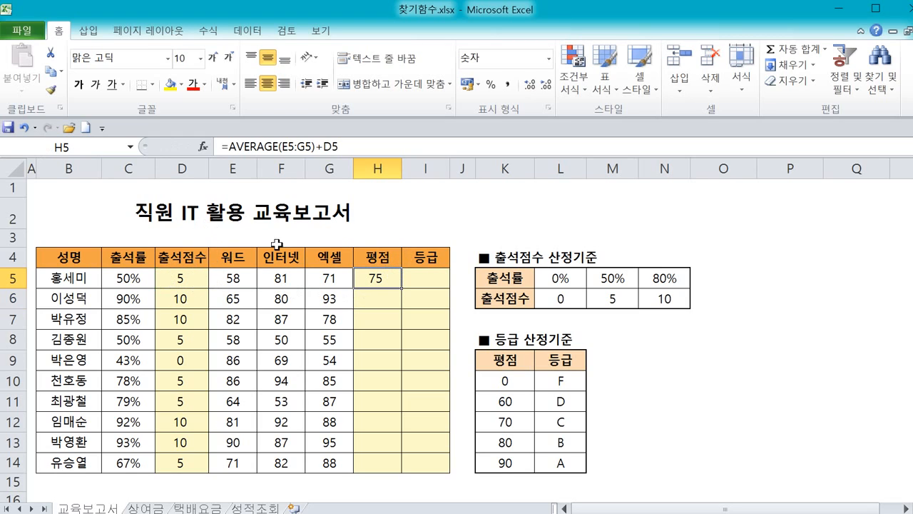
double_click(402, 286)
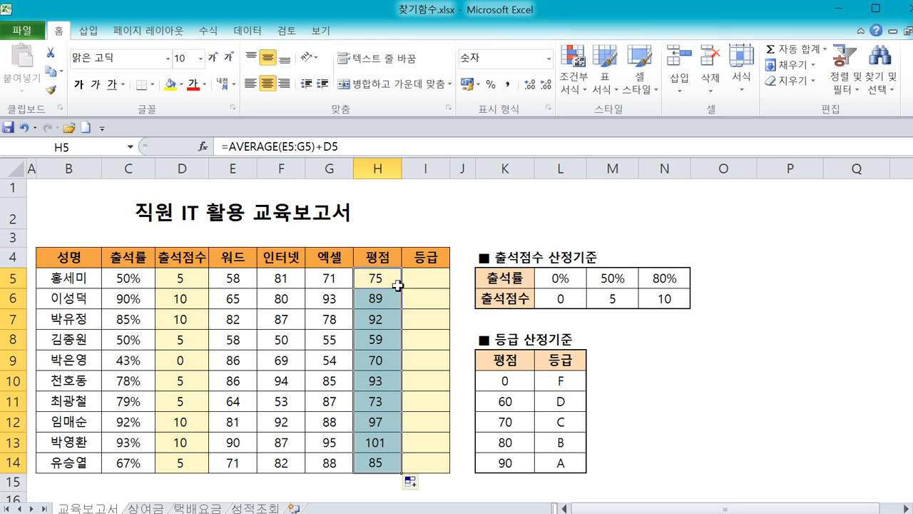
click(378, 279)
click(381, 294)
Inspect the copied evaluation score formulas and attendance score formulas in several rows.
click(54, 274)
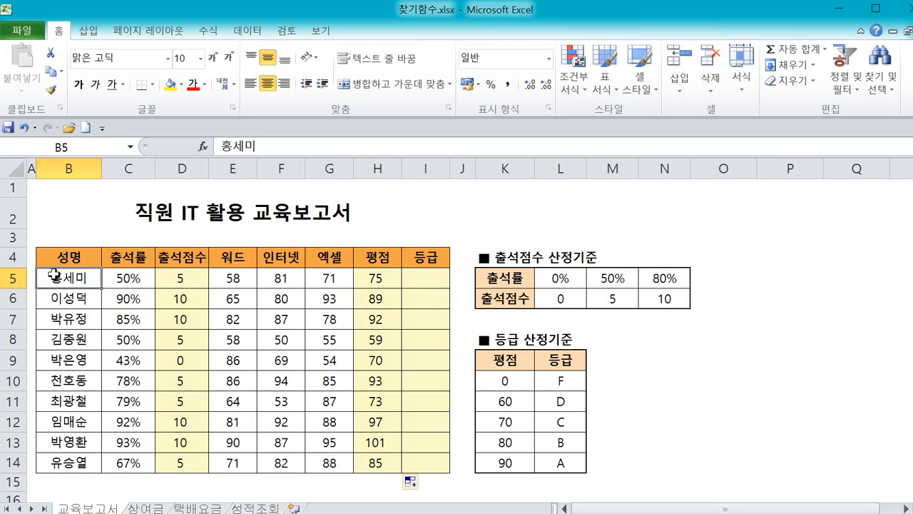
click(61, 299)
click(69, 335)
click(73, 278)
drag(377, 279, 386, 405)
click(376, 424)
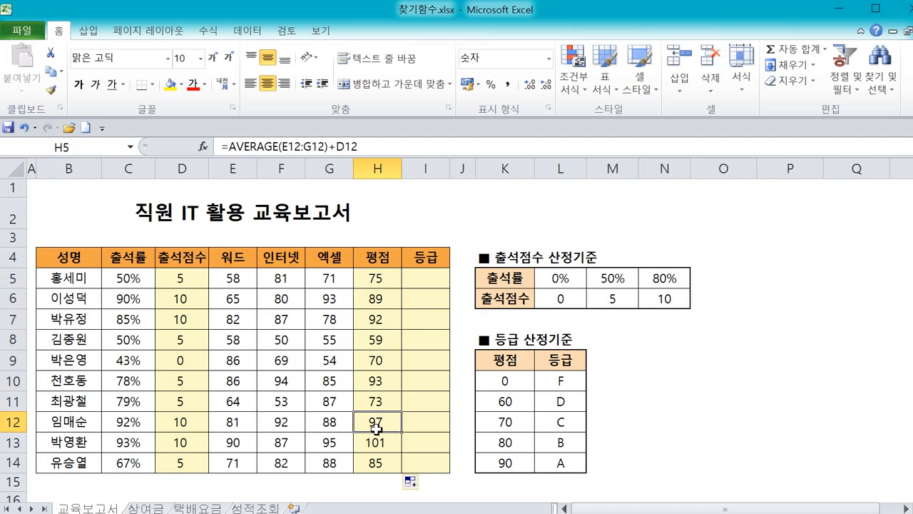
click(374, 275)
click(184, 278)
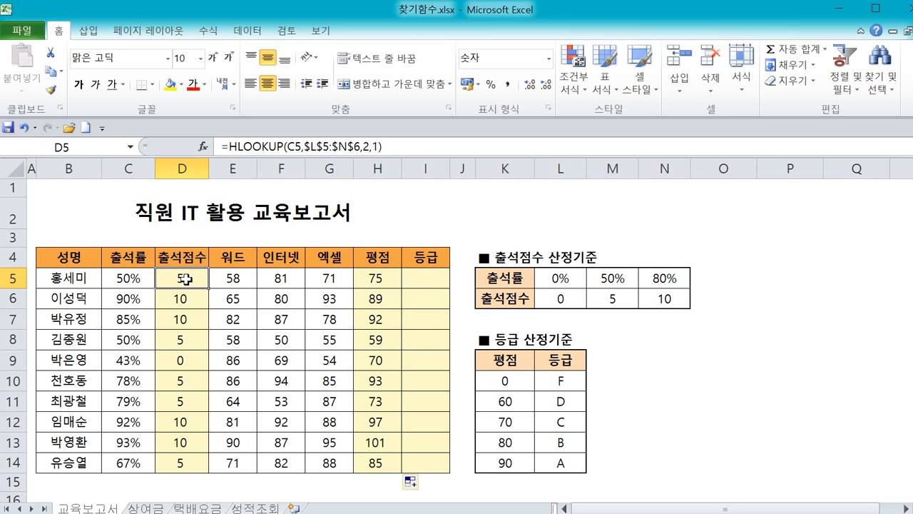
click(183, 295)
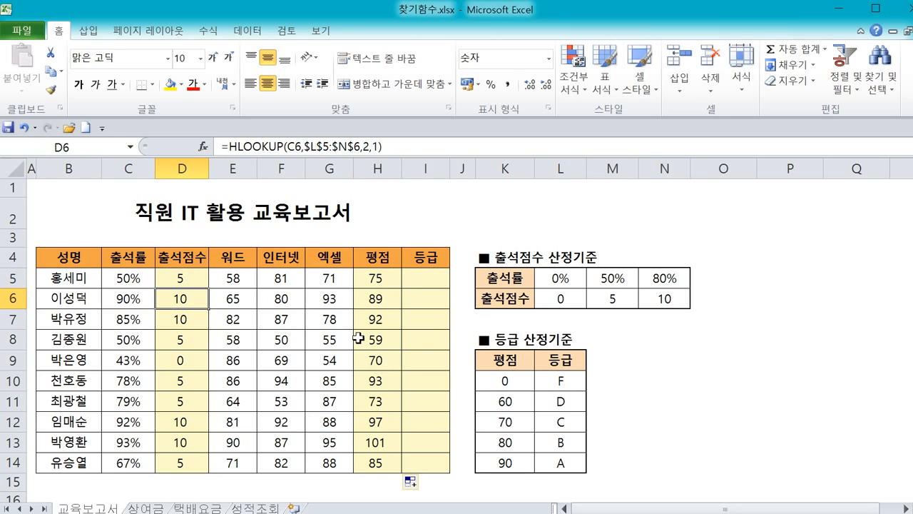
click(372, 445)
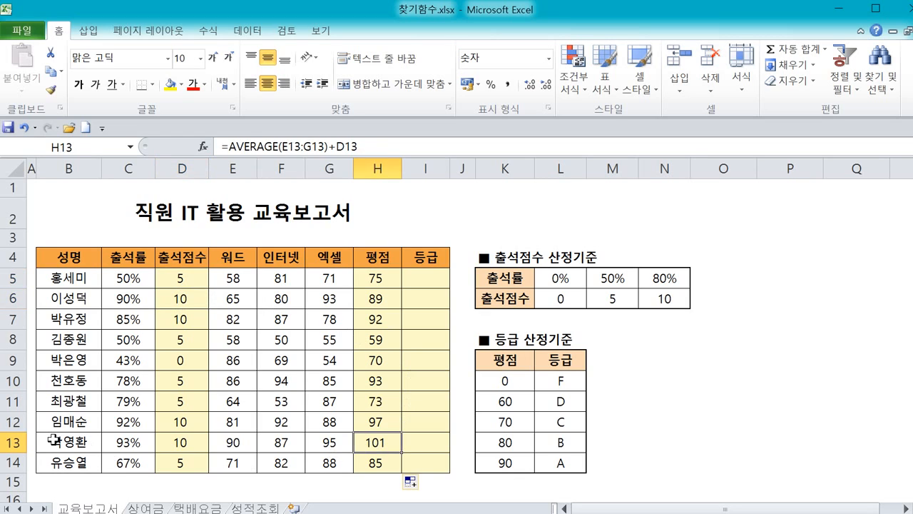
Select row 13 of the report from name to evaluation score to examine its evaluation score.
drag(57, 440, 378, 440)
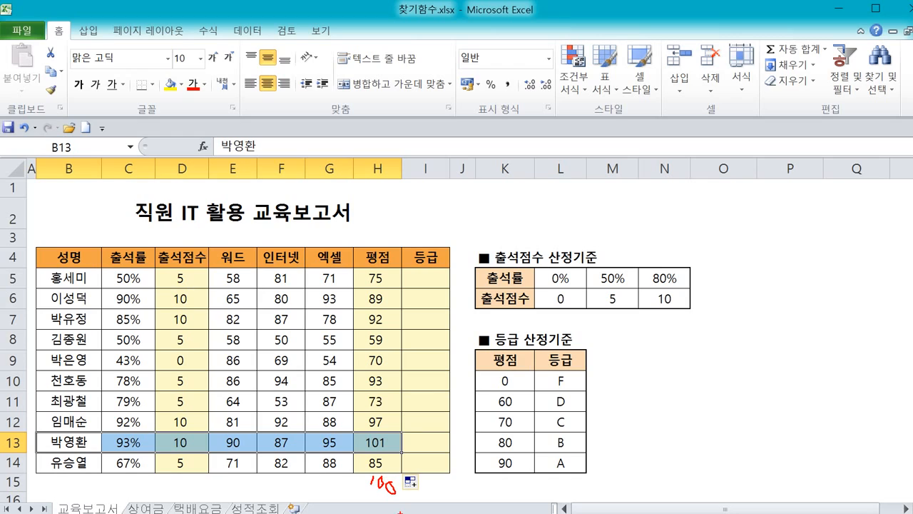
mouse_move(400, 507)
mouse_down()
mouse_move(366, 505)
mouse_move(390, 459)
mouse_move(401, 501)
mouse_move(414, 484)
mouse_move(432, 482)
mouse_up()
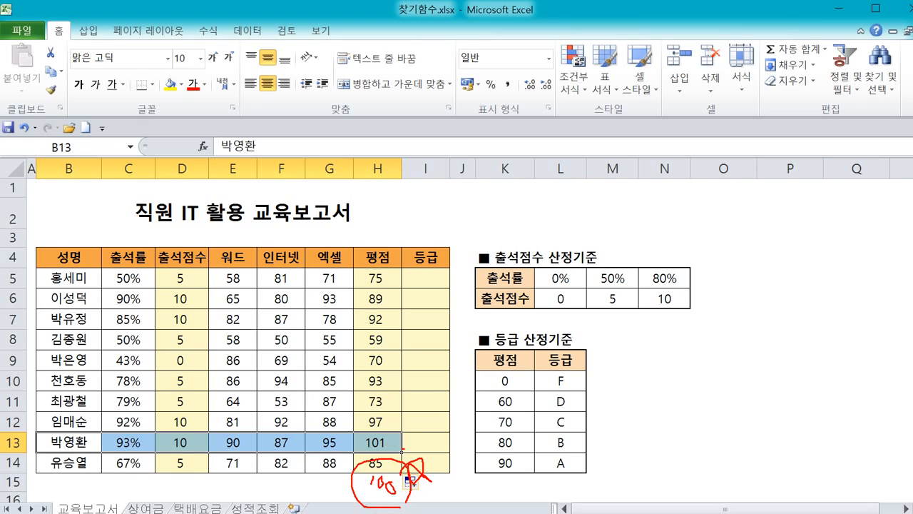
mouse_move(399, 454)
mouse_down()
mouse_move(377, 456)
mouse_move(354, 440)
mouse_move(403, 428)
mouse_move(404, 448)
mouse_up()
mouse_move(369, 474)
mouse_down()
mouse_move(366, 502)
mouse_move(381, 494)
mouse_up()
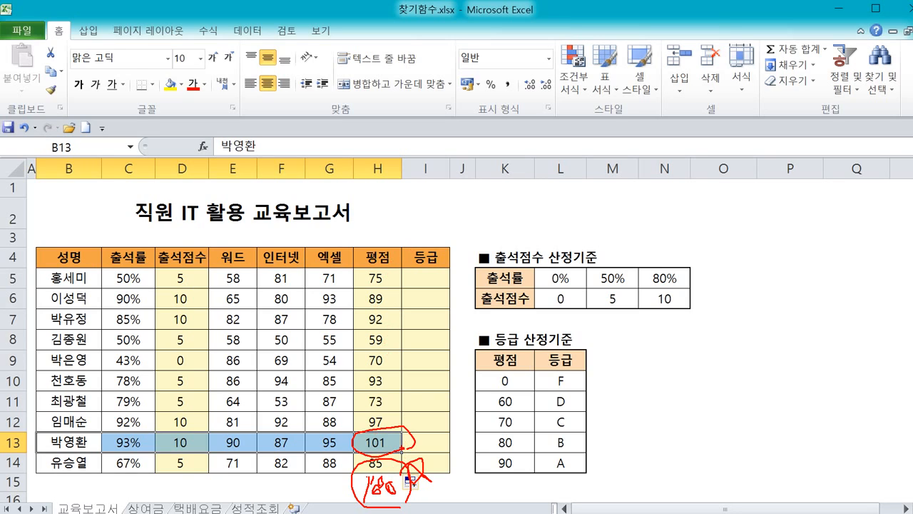
mouse_move(440, 457)
mouse_down()
mouse_move(375, 463)
mouse_move(378, 424)
mouse_move(463, 428)
mouse_move(467, 448)
mouse_up()
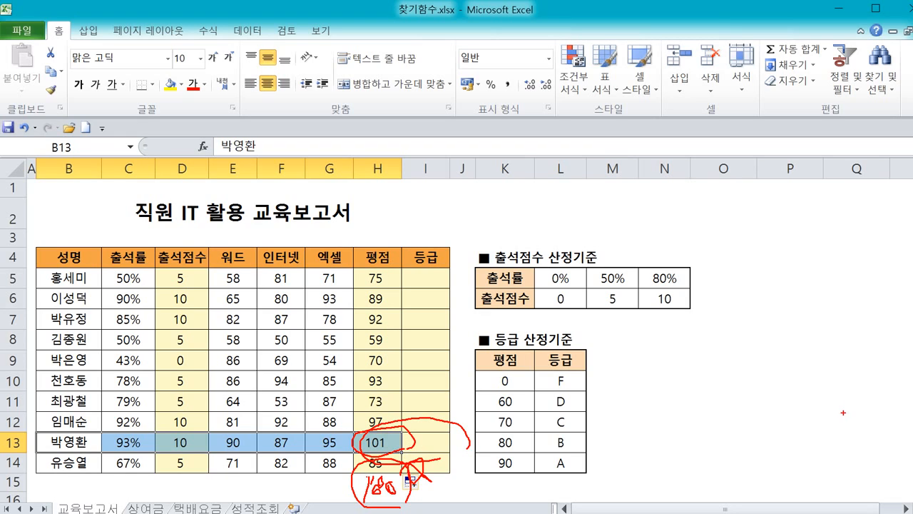
key(Escape)
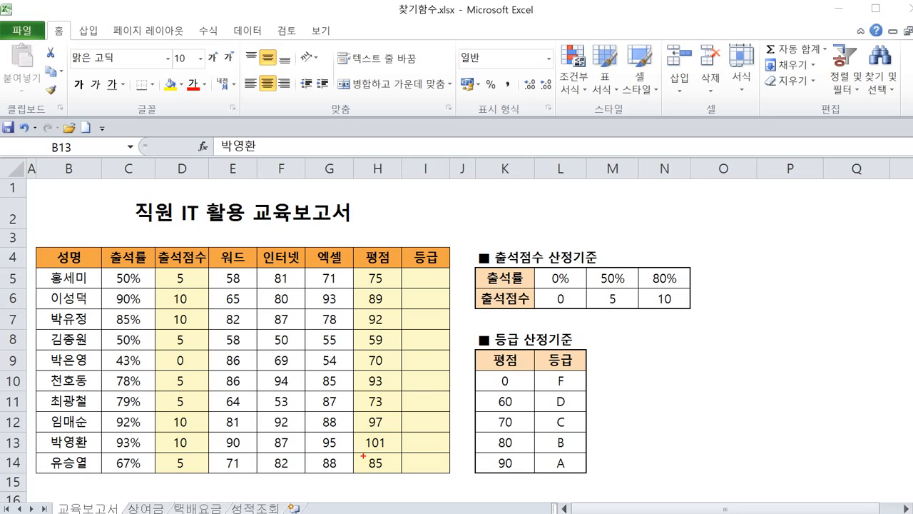
mouse_move(359, 449)
mouse_down()
mouse_move(422, 456)
mouse_move(476, 444)
mouse_move(489, 426)
mouse_move(382, 430)
mouse_move(351, 454)
mouse_move(398, 487)
mouse_move(411, 473)
mouse_move(427, 477)
mouse_move(358, 503)
mouse_up()
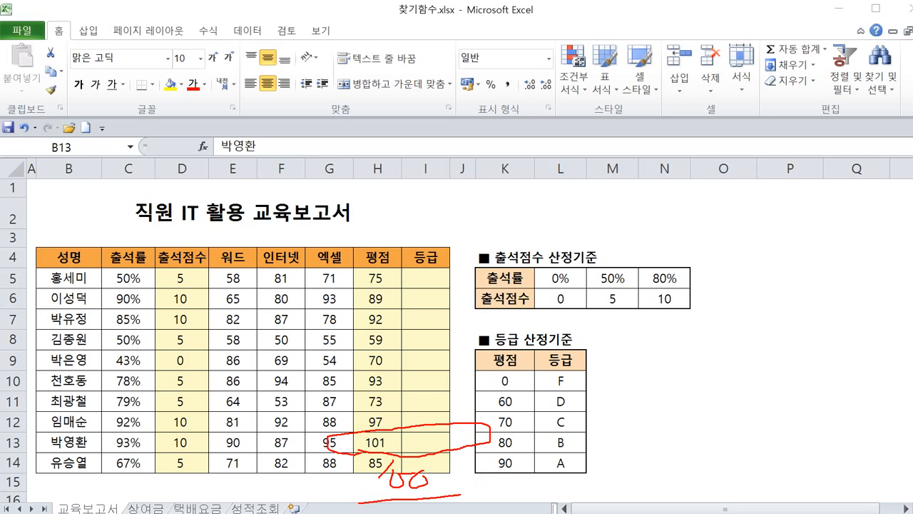
Start wrapping the H5 evaluation score formula in a MIN function and open its function arguments dialog.
key(Escape)
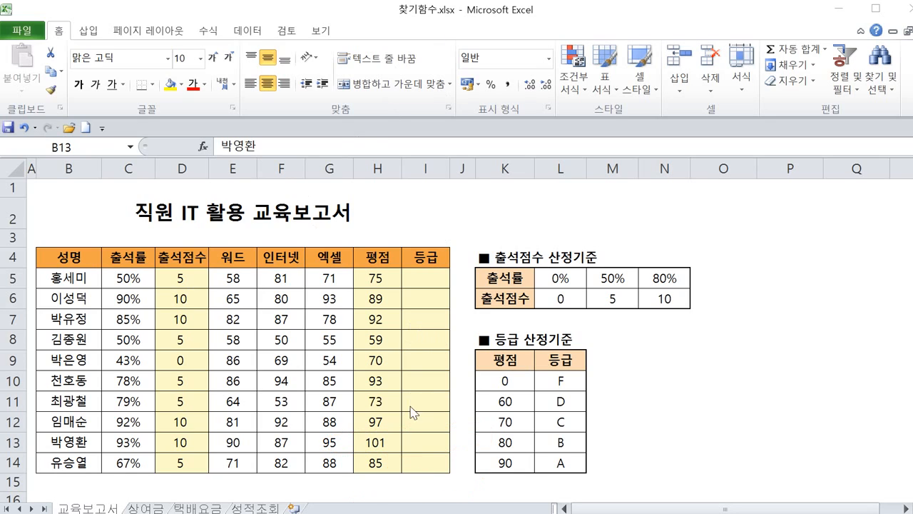
click(379, 278)
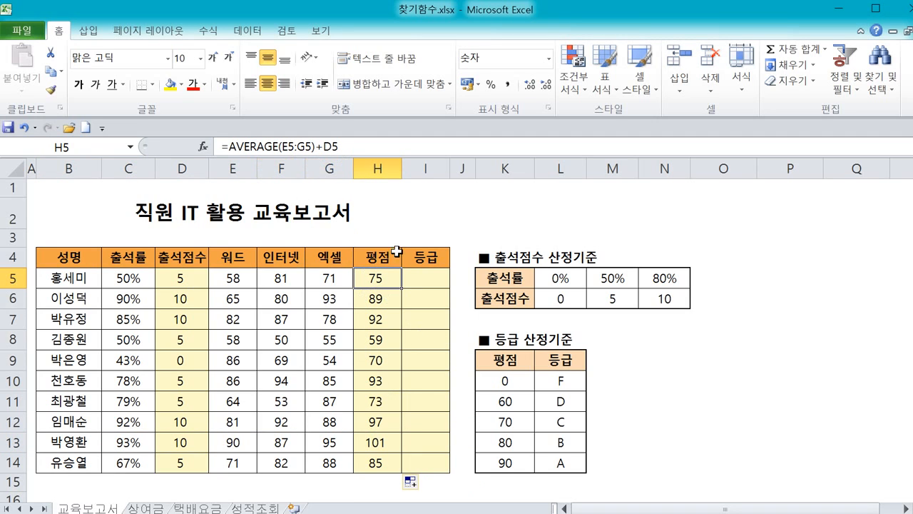
drag(296, 156, 346, 147)
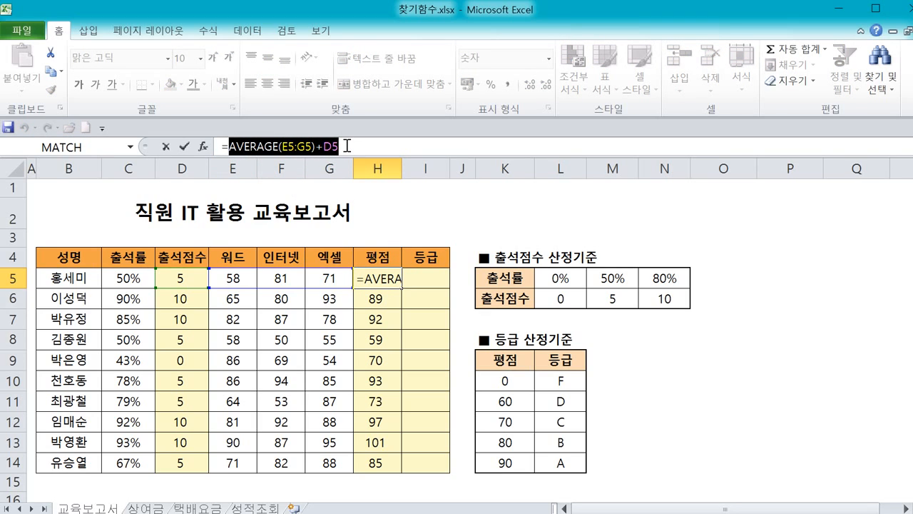
click(230, 147)
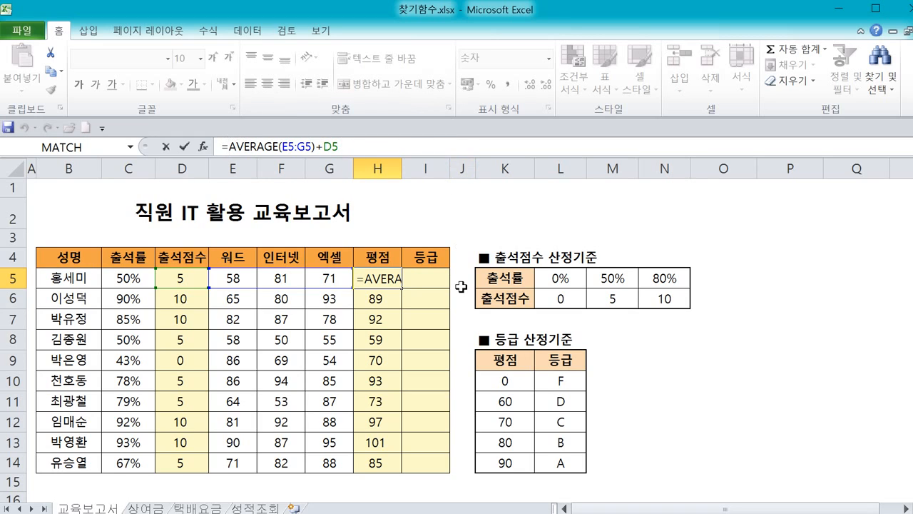
text(m)
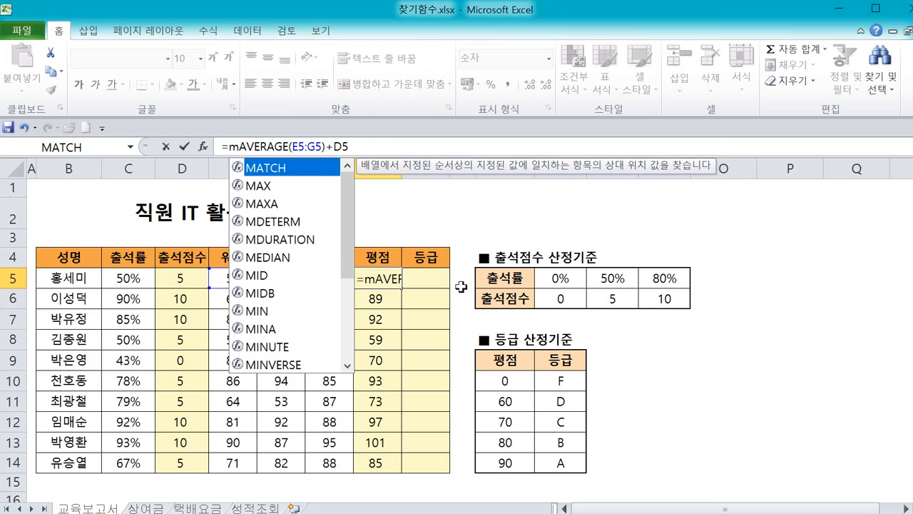
text(in)
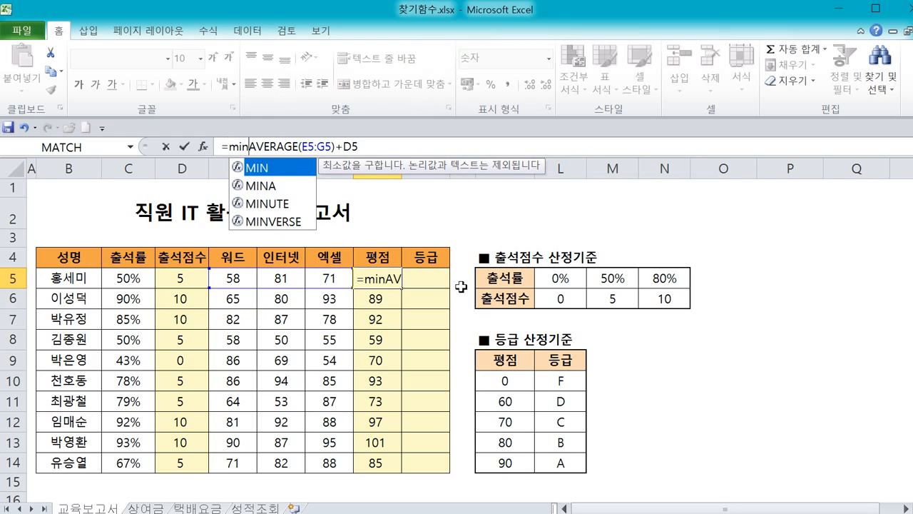
text(()
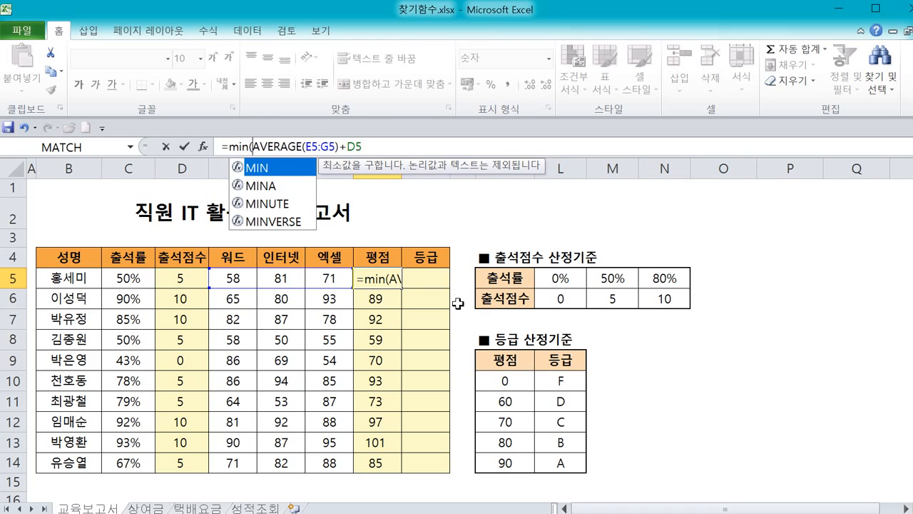
click(240, 147)
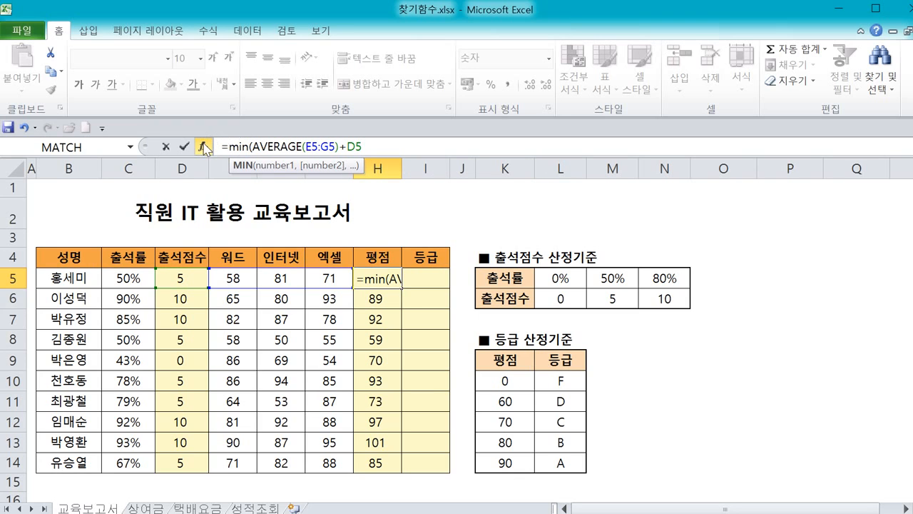
click(214, 148)
Set the MIN function's second argument to 100 so the score is capped at 100.
drag(397, 175, 510, 175)
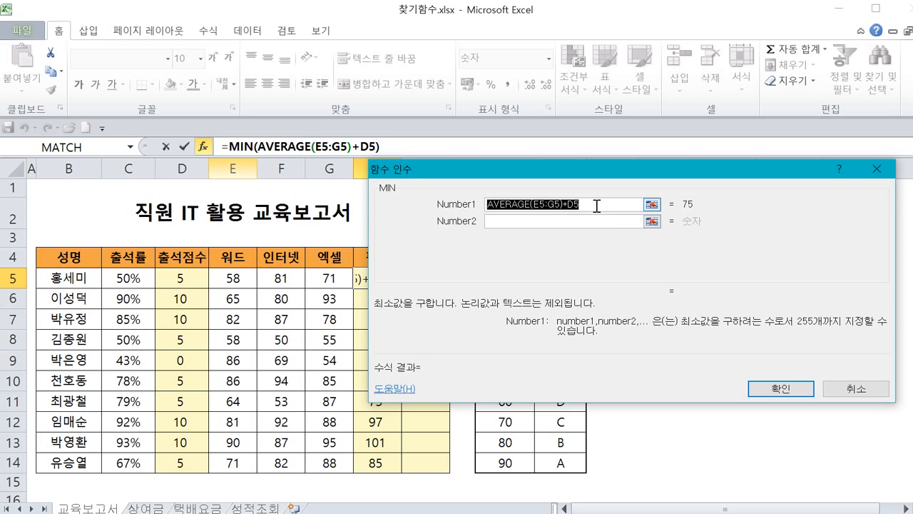
mouse_move(597, 206)
mouse_down()
mouse_move(539, 220)
mouse_move(477, 200)
mouse_move(561, 182)
mouse_move(583, 207)
mouse_up()
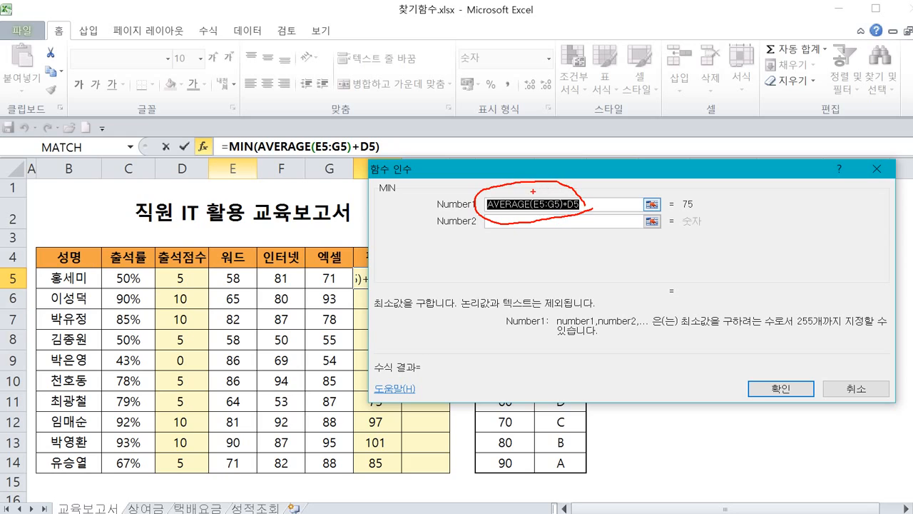
mouse_move(509, 197)
mouse_down()
mouse_move(421, 202)
mouse_move(326, 174)
mouse_move(318, 155)
mouse_move(306, 162)
mouse_move(345, 171)
mouse_up()
drag(247, 152, 414, 157)
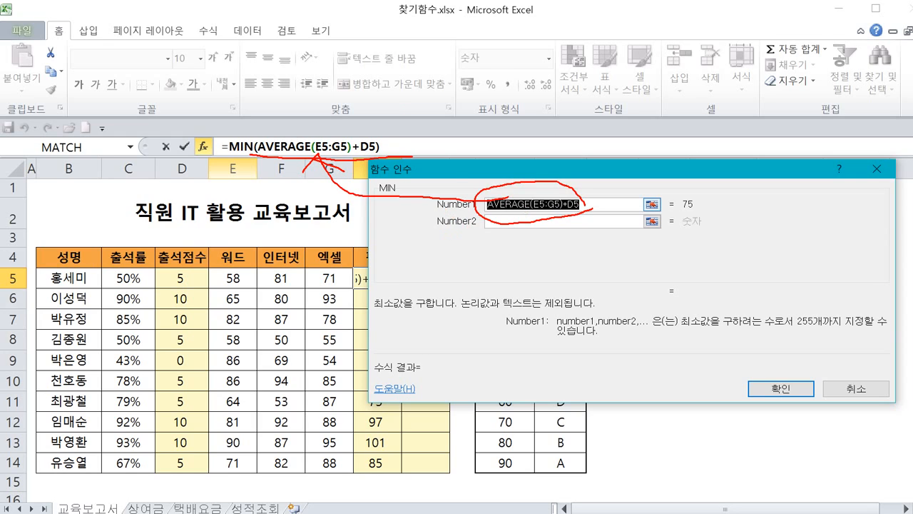
key(Escape)
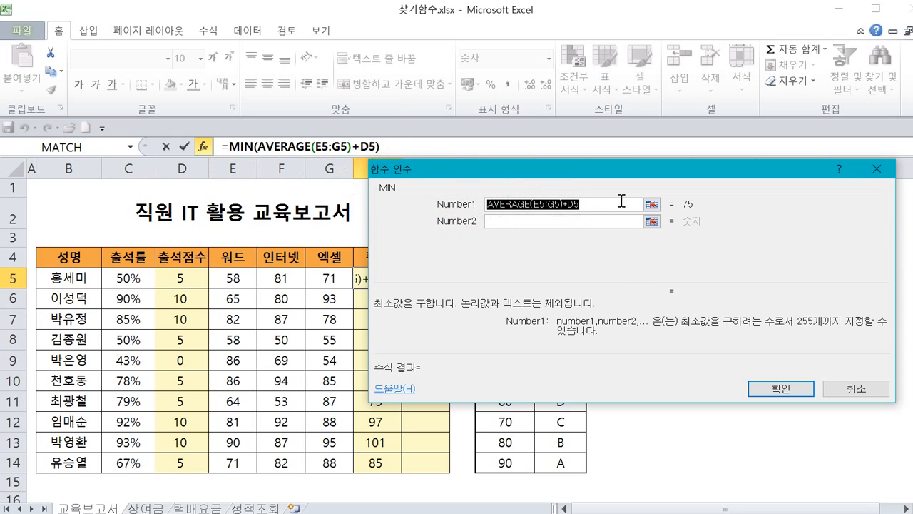
click(514, 221)
text(100)
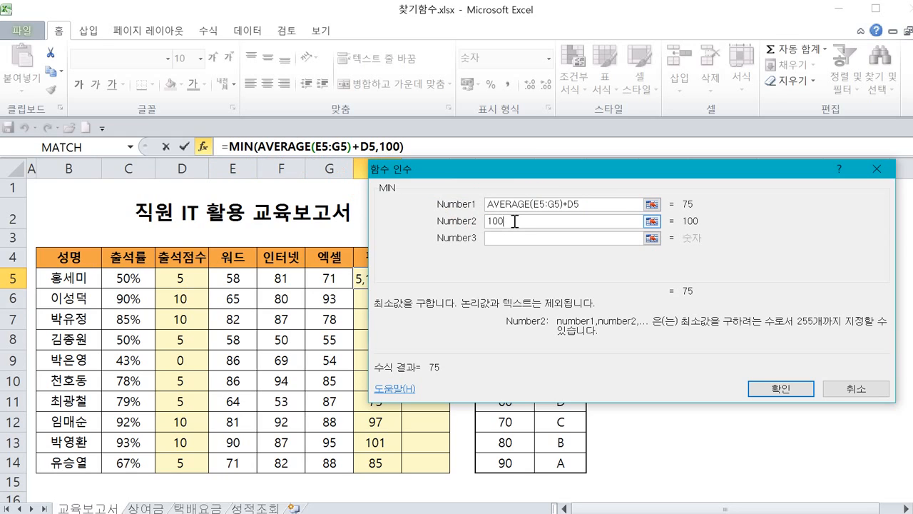
Review the MIN argument values and confirm the formula =MIN(AVERAGE(E5:G5)+D5,100) in H5.
mouse_move(587, 216)
mouse_down()
mouse_move(486, 203)
mouse_move(584, 177)
mouse_move(584, 214)
mouse_up()
mouse_move(509, 226)
mouse_down()
mouse_move(502, 232)
mouse_move(475, 220)
mouse_move(516, 224)
mouse_up()
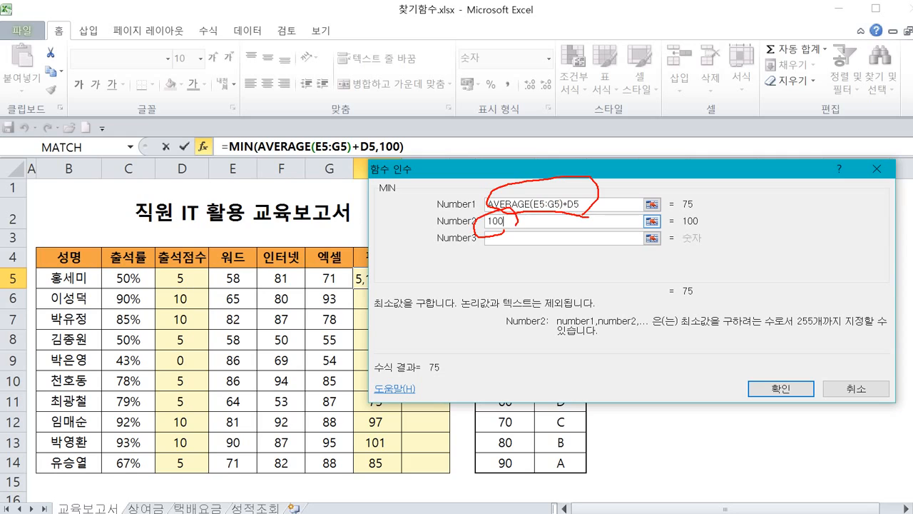
mouse_move(602, 205)
mouse_down()
mouse_move(611, 222)
mouse_move(535, 235)
mouse_move(518, 228)
mouse_up()
mouse_move(236, 162)
mouse_down()
mouse_move(220, 143)
mouse_move(244, 177)
mouse_up()
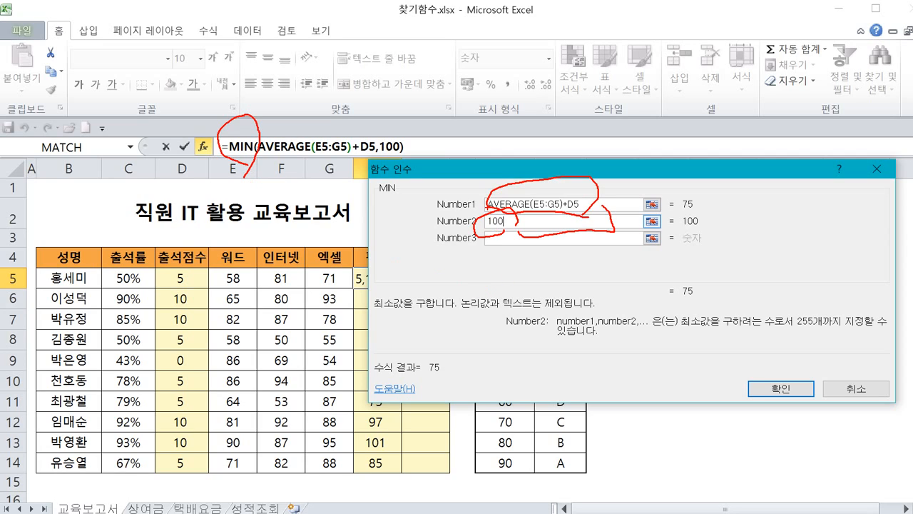
mouse_move(498, 227)
mouse_down()
mouse_move(506, 289)
mouse_move(533, 292)
mouse_move(498, 326)
mouse_up()
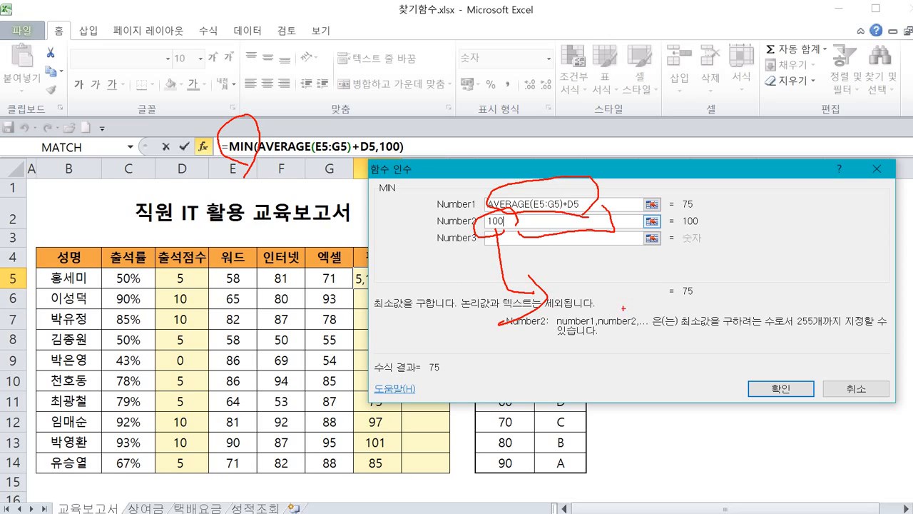
key(Escape)
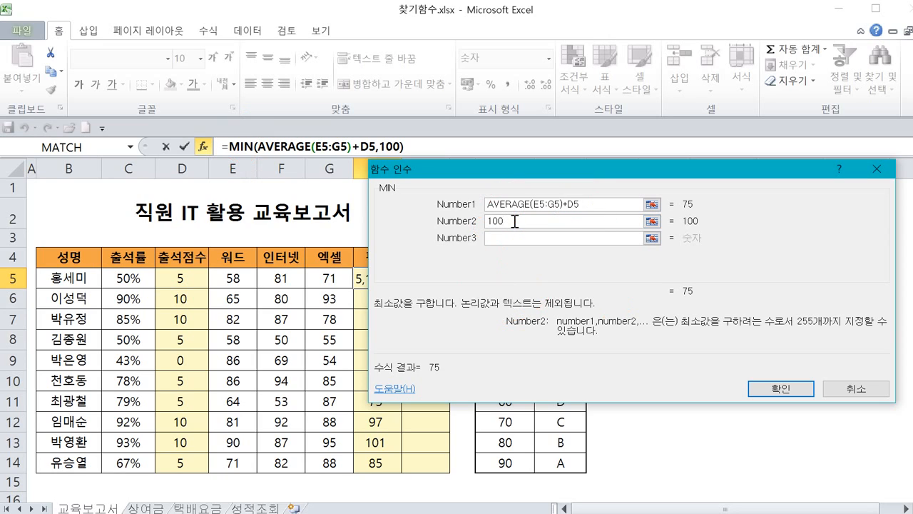
key(ctrl+2)
mouse_move(697, 202)
mouse_down()
mouse_move(671, 210)
mouse_move(729, 206)
mouse_up()
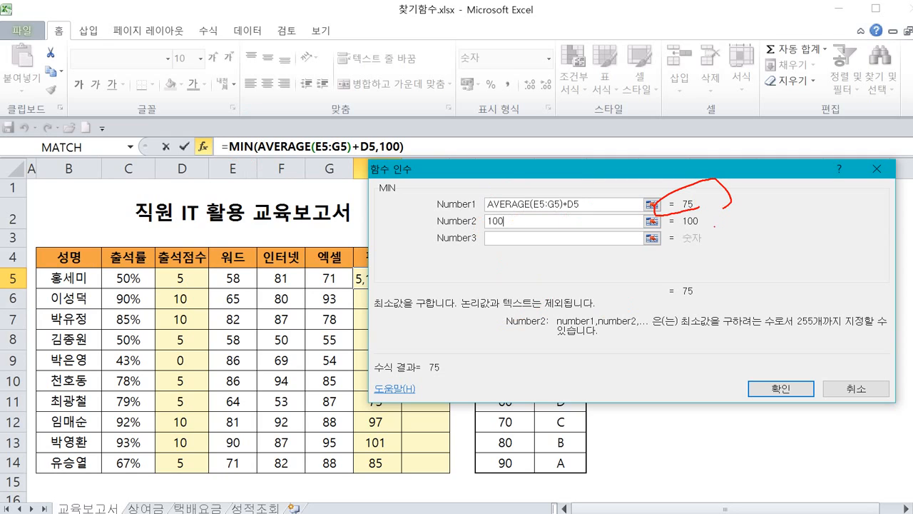
drag(672, 212, 721, 219)
drag(679, 271, 689, 297)
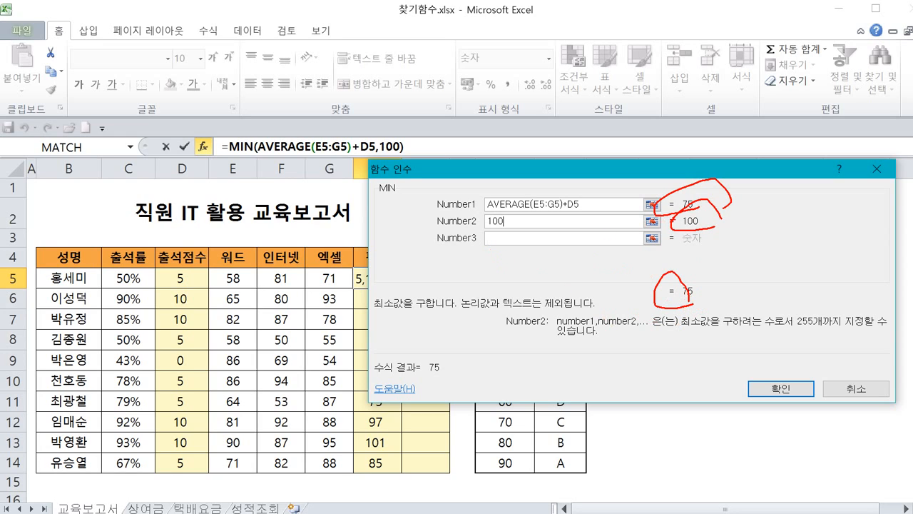
mouse_move(679, 215)
mouse_down()
mouse_move(675, 196)
mouse_move(704, 207)
mouse_move(676, 222)
mouse_up()
drag(681, 309, 694, 309)
drag(676, 274, 685, 308)
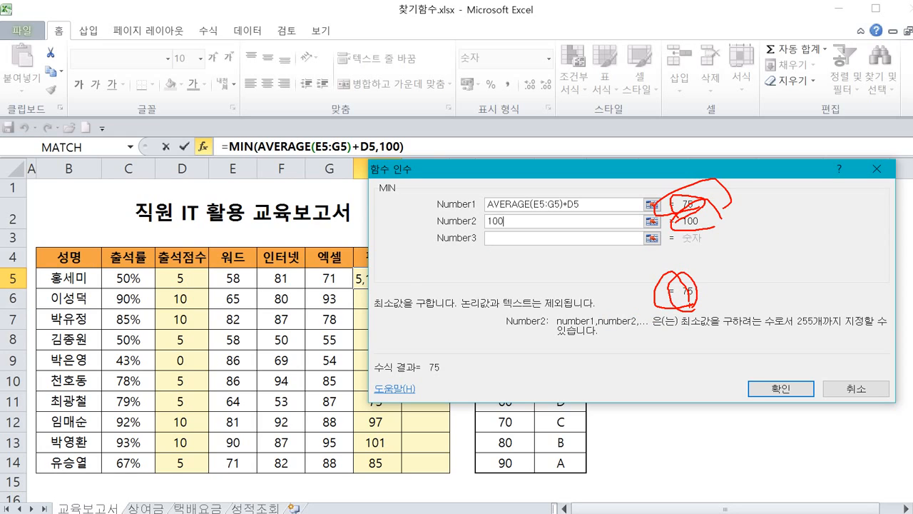
mouse_move(595, 217)
mouse_down()
mouse_move(509, 221)
mouse_move(555, 182)
mouse_move(586, 217)
mouse_up()
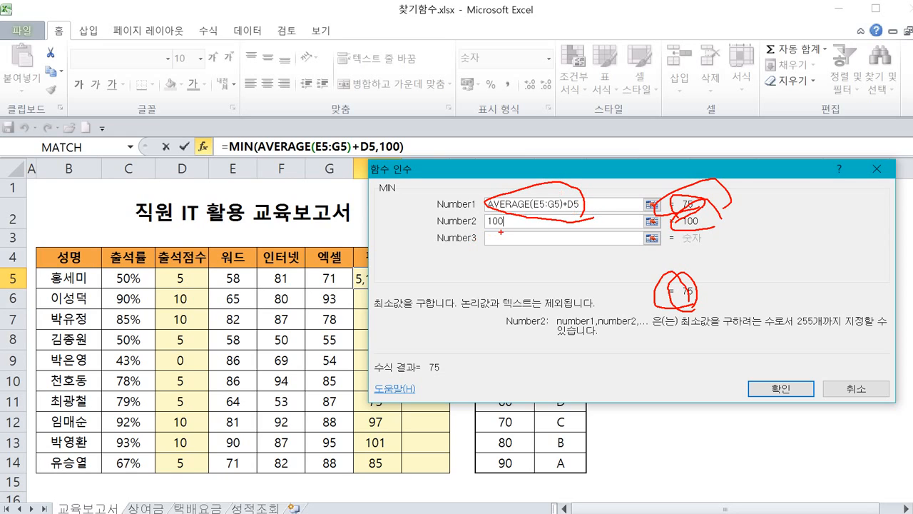
mouse_move(499, 233)
mouse_down()
mouse_move(482, 216)
mouse_move(517, 209)
mouse_move(510, 231)
mouse_up()
key(Escape)
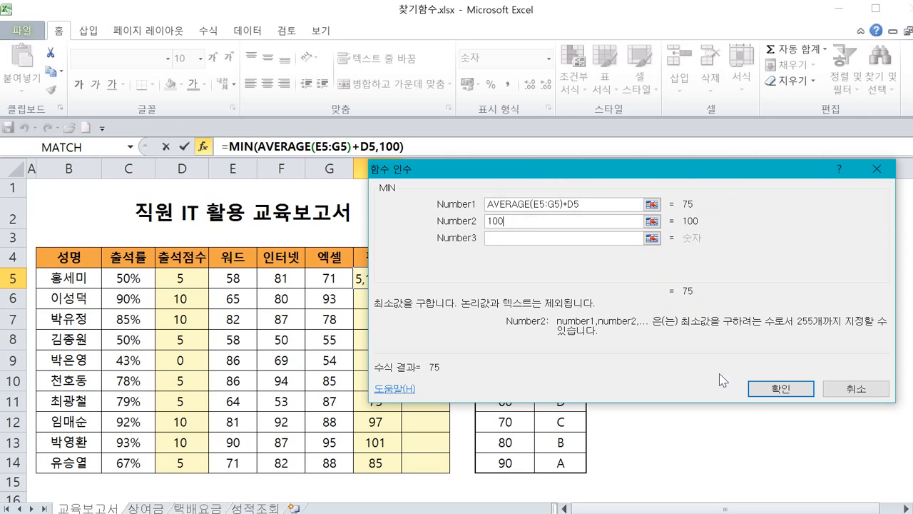
click(757, 388)
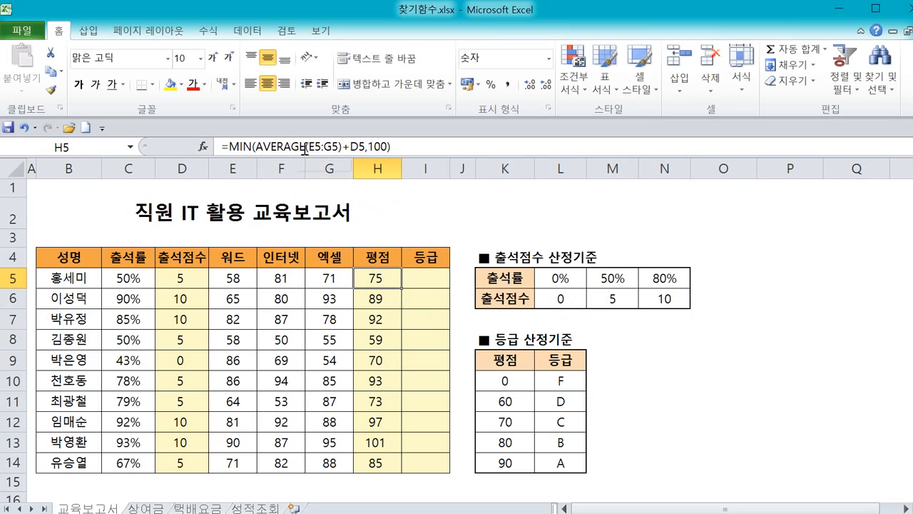
Fill the capped evaluation score formula from H5 down to H14.
drag(259, 152, 385, 155)
drag(307, 152, 363, 152)
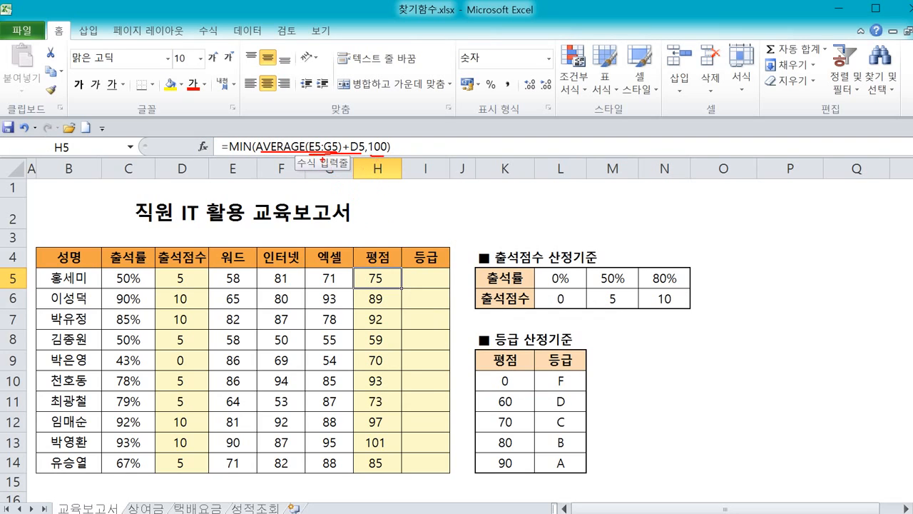
mouse_move(322, 159)
mouse_down()
mouse_move(369, 272)
mouse_move(338, 276)
mouse_up()
key(Escape)
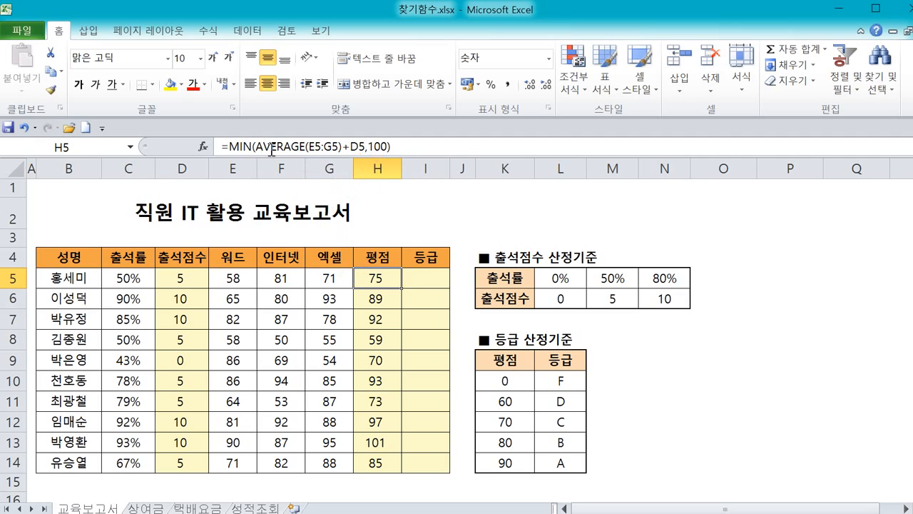
double_click(402, 288)
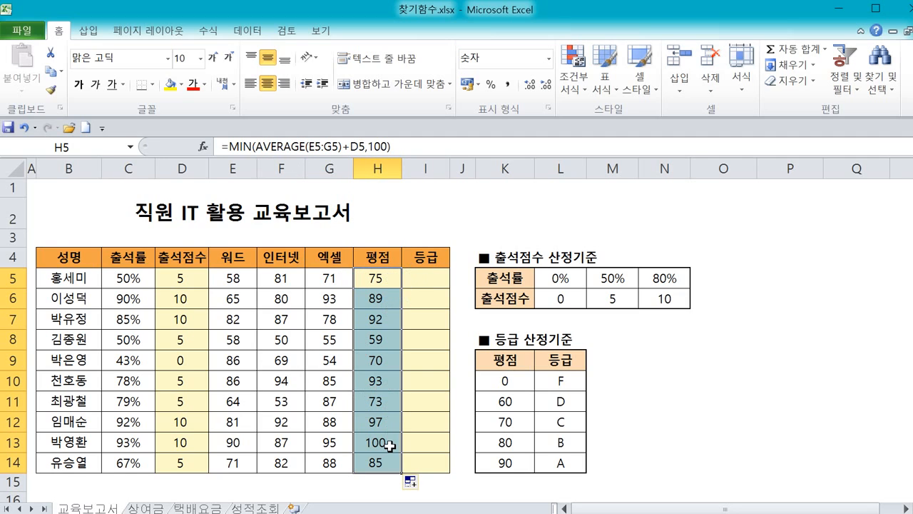
Inspect the copied MIN formula and evaluation score in row 13.
key(ctrl+2)
mouse_move(391, 448)
mouse_down()
mouse_move(368, 451)
mouse_move(388, 431)
mouse_move(389, 456)
mouse_up()
mouse_move(258, 153)
mouse_down()
mouse_move(284, 161)
mouse_move(364, 152)
mouse_up()
mouse_move(291, 175)
mouse_down()
mouse_move(294, 186)
mouse_move(338, 187)
mouse_move(337, 205)
mouse_up()
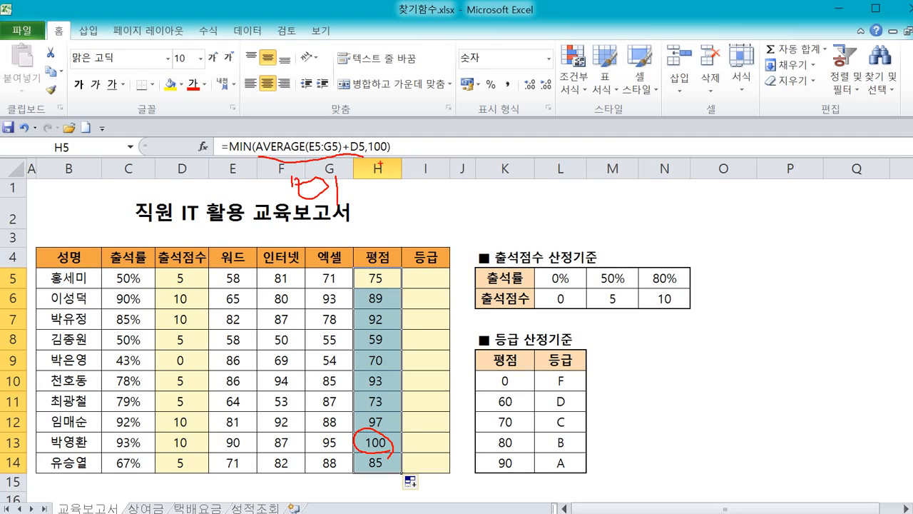
mouse_move(361, 158)
mouse_down()
mouse_move(406, 157)
mouse_move(401, 164)
mouse_up()
drag(390, 130, 394, 151)
mouse_move(388, 452)
mouse_down()
mouse_move(355, 453)
mouse_move(390, 428)
mouse_move(365, 451)
mouse_move(401, 445)
mouse_move(374, 463)
mouse_up()
key(Escape)
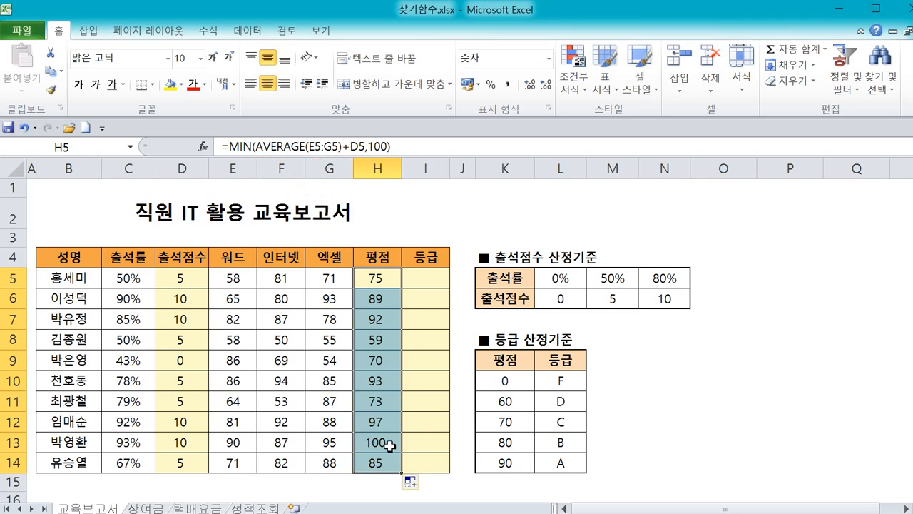
click(385, 443)
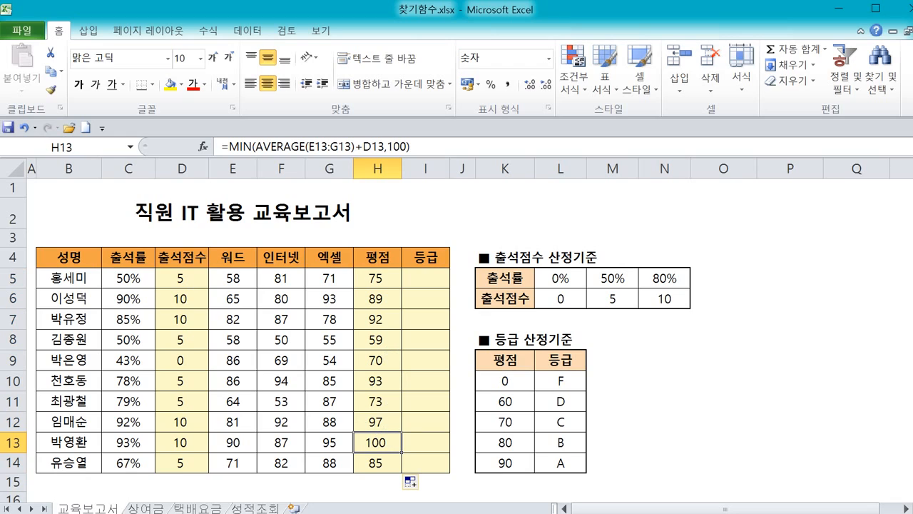
Select the first grade cell I5 and examine the grade criteria table of score thresholds and grades.
click(416, 277)
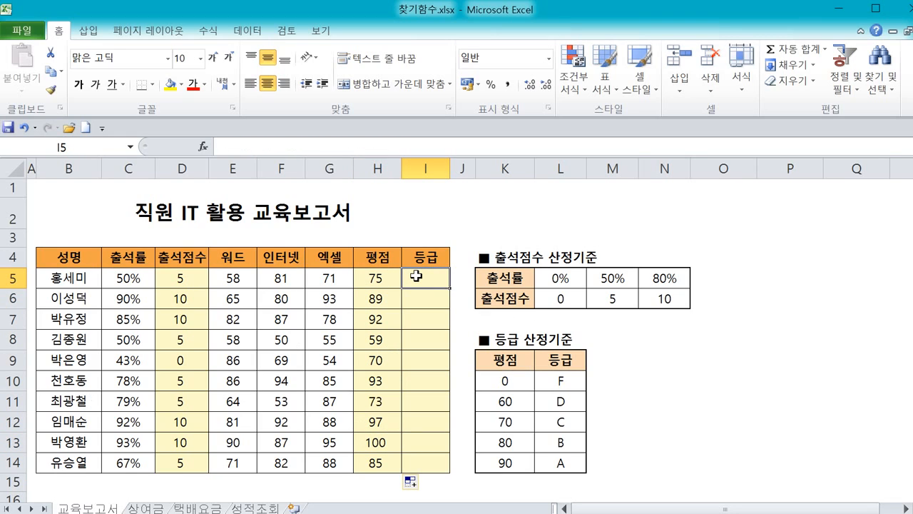
drag(395, 276, 394, 464)
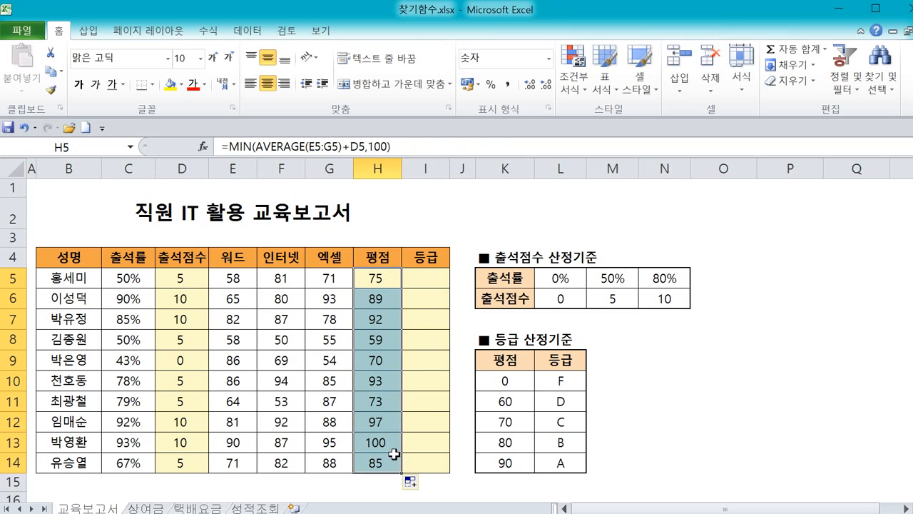
click(438, 279)
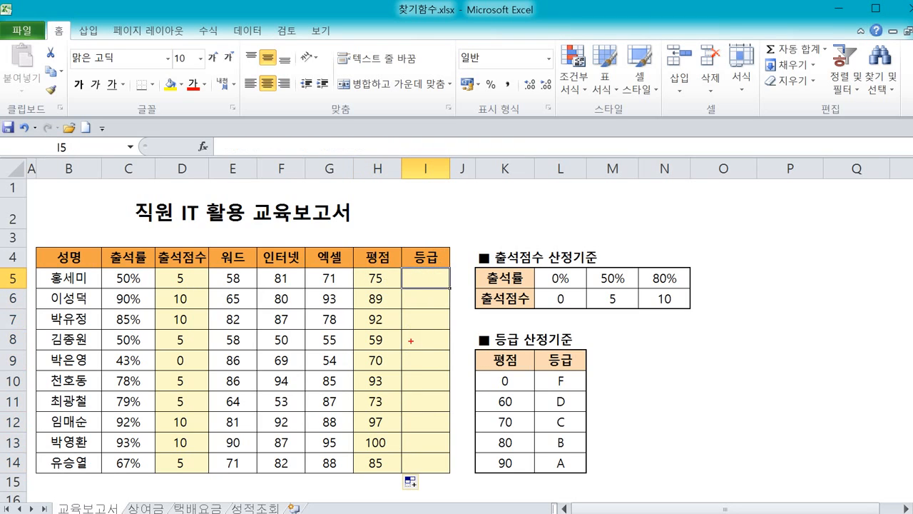
mouse_move(496, 371)
mouse_down()
mouse_move(468, 415)
mouse_move(477, 480)
mouse_up()
drag(513, 384, 536, 387)
key(Escape)
mouse_move(525, 374)
mouse_down()
mouse_move(507, 371)
mouse_move(508, 391)
mouse_move(542, 368)
mouse_move(542, 385)
mouse_move(510, 413)
mouse_move(546, 395)
mouse_up()
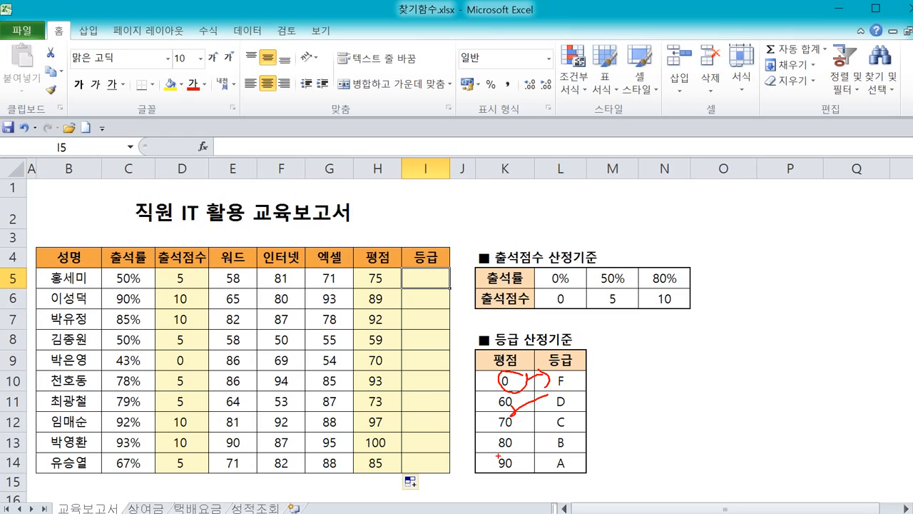
mouse_move(498, 455)
mouse_down()
mouse_move(581, 479)
mouse_move(560, 444)
mouse_up()
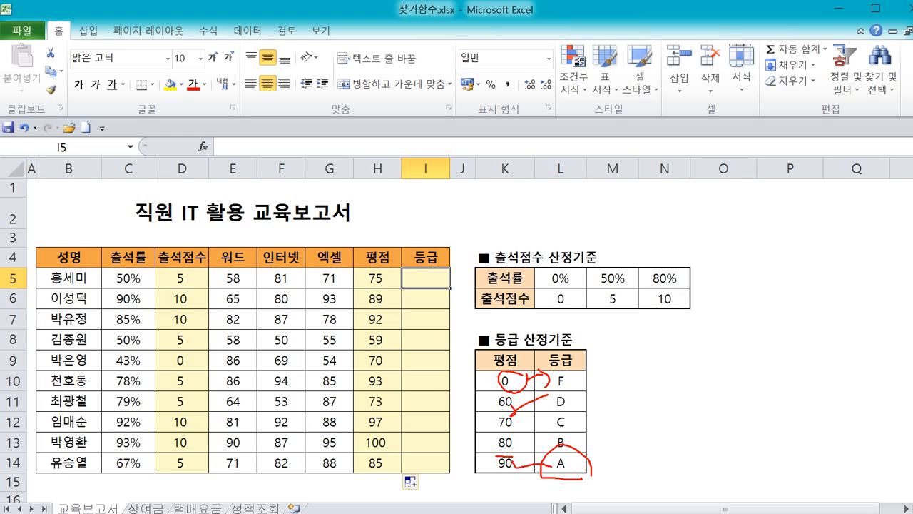
mouse_move(609, 470)
mouse_down()
mouse_move(626, 462)
mouse_move(605, 471)
mouse_move(631, 474)
mouse_move(614, 479)
mouse_up()
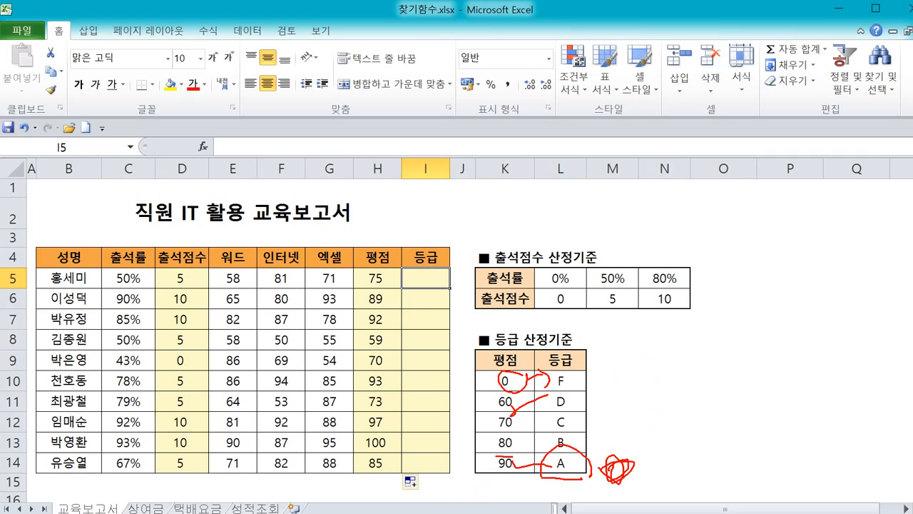
Select the grade criteria range K10:L14 and study how its score thresholds map to grades.
key(Escape)
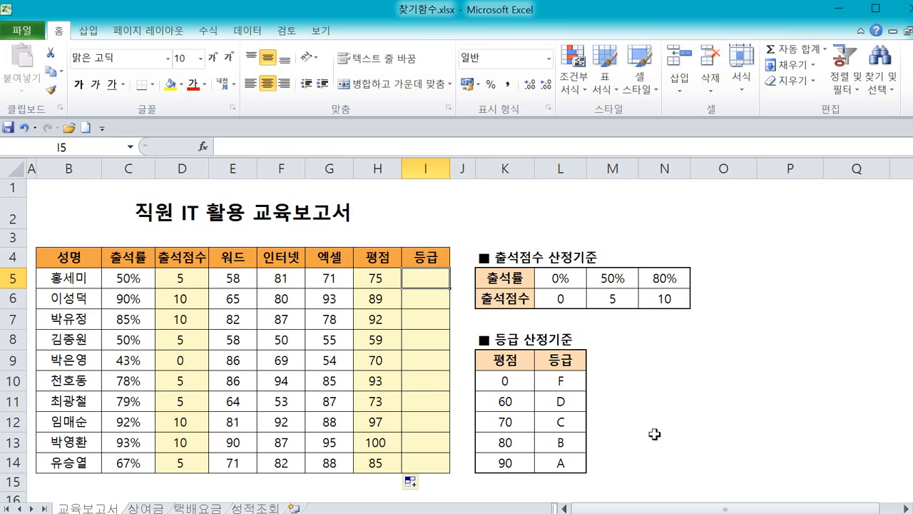
drag(523, 381, 539, 420)
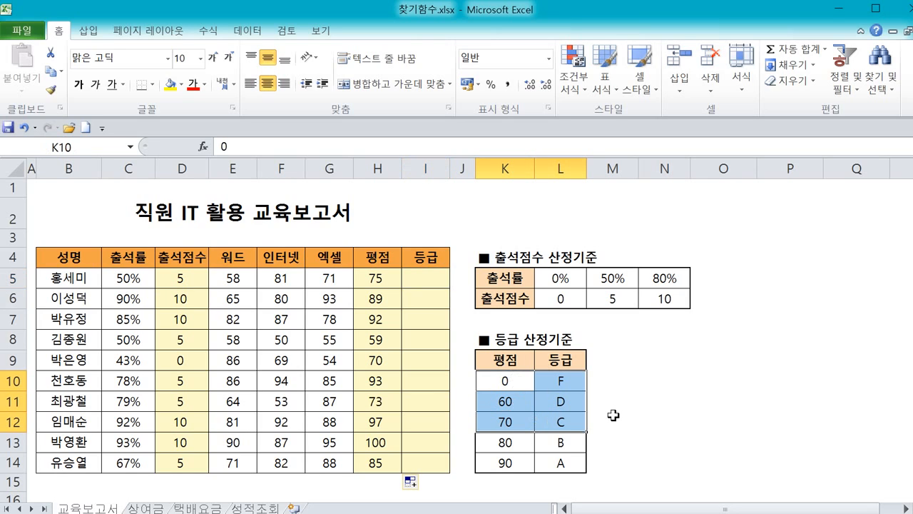
mouse_move(628, 388)
mouse_down()
mouse_move(664, 387)
mouse_move(649, 412)
mouse_move(677, 418)
mouse_up()
drag(680, 395, 719, 386)
drag(673, 396, 677, 419)
mouse_move(679, 413)
mouse_down()
mouse_move(701, 413)
mouse_move(704, 442)
mouse_up()
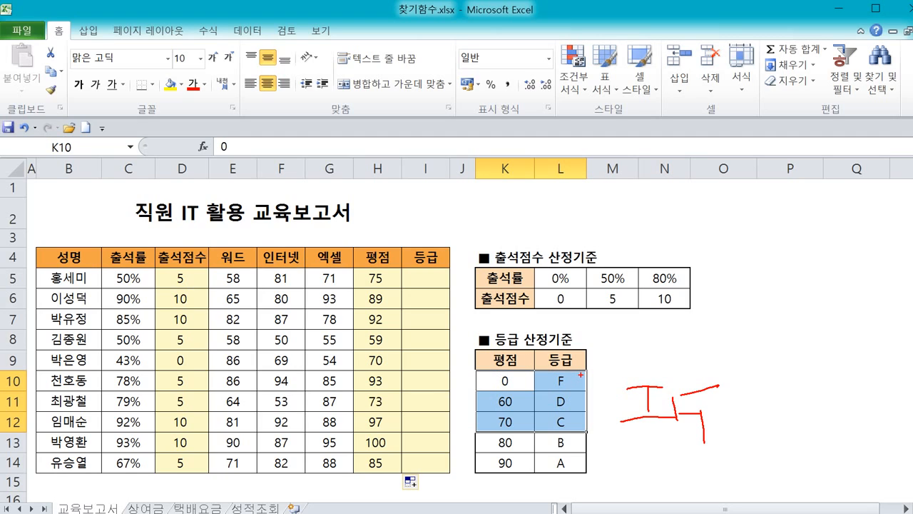
key(Escape)
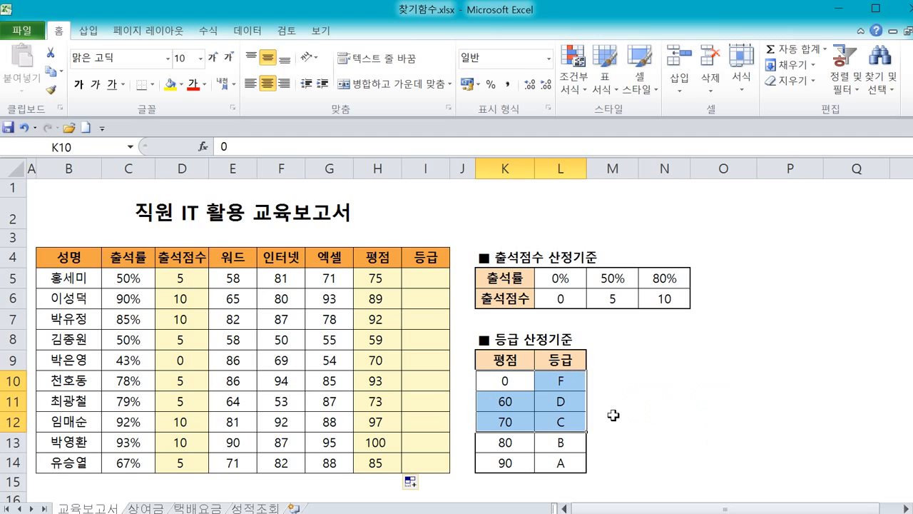
click(664, 436)
click(511, 385)
drag(510, 386, 556, 463)
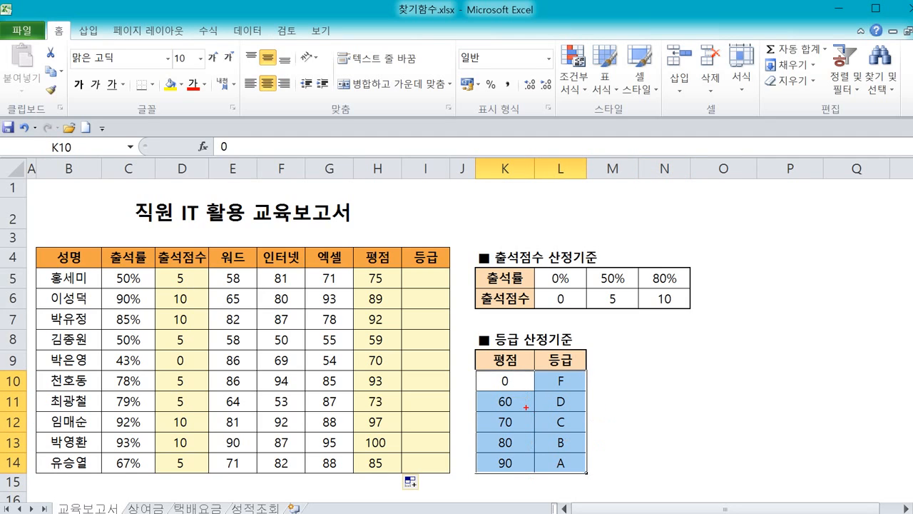
mouse_move(526, 408)
mouse_down()
mouse_move(501, 413)
mouse_move(536, 389)
mouse_move(533, 401)
mouse_move(553, 376)
mouse_move(549, 382)
mouse_move(481, 321)
mouse_move(420, 286)
mouse_move(408, 303)
mouse_move(455, 308)
mouse_up()
mouse_move(605, 370)
mouse_down()
mouse_move(635, 366)
mouse_move(635, 397)
mouse_move(684, 397)
mouse_move(693, 385)
mouse_up()
mouse_move(663, 419)
mouse_down()
mouse_move(672, 441)
mouse_move(704, 431)
mouse_up()
drag(742, 383, 728, 427)
drag(756, 371, 762, 406)
key(Escape)
key(ctrl+2)
drag(514, 351, 510, 452)
drag(571, 340, 576, 433)
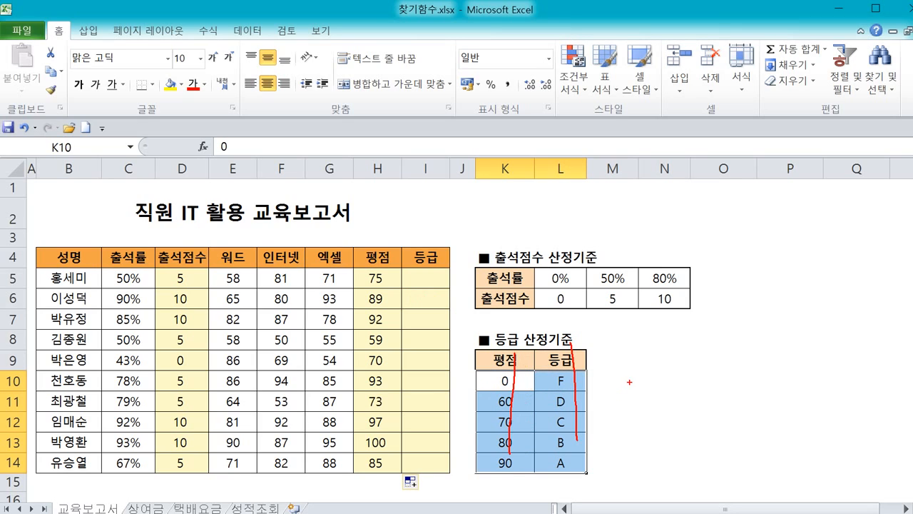
mouse_move(629, 381)
mouse_down()
mouse_move(638, 405)
mouse_move(650, 379)
mouse_move(667, 378)
mouse_move(664, 433)
mouse_move(697, 450)
mouse_up()
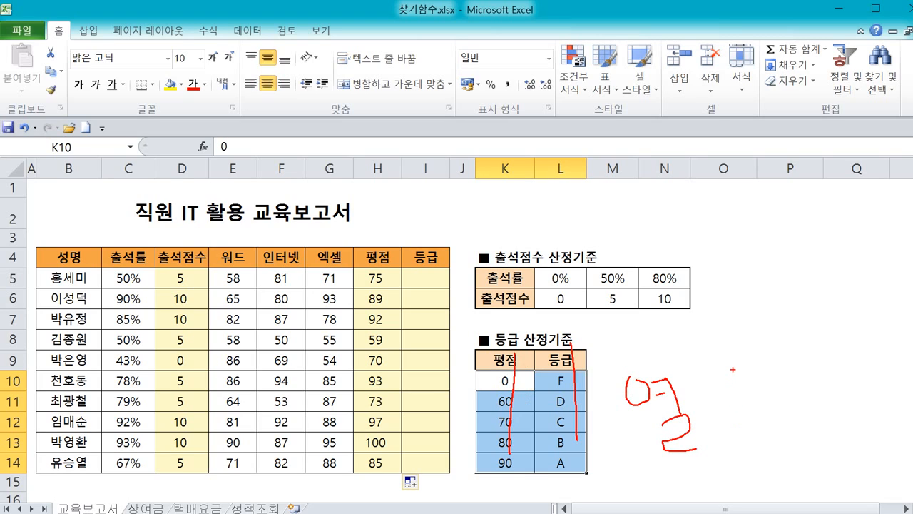
drag(733, 369, 797, 400)
mouse_move(743, 391)
mouse_down()
mouse_move(757, 428)
mouse_move(769, 428)
mouse_up()
mouse_move(804, 373)
mouse_down()
mouse_move(860, 418)
mouse_move(882, 400)
mouse_move(908, 408)
mouse_up()
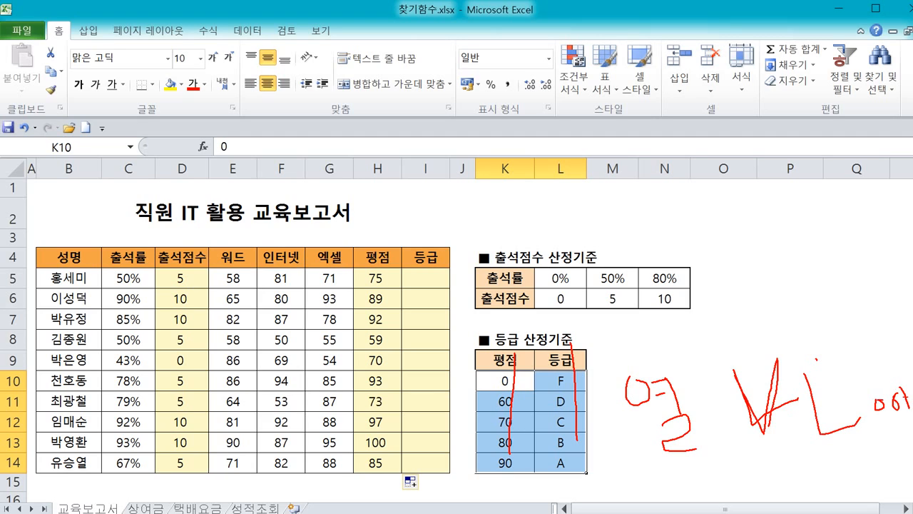
key(Escape)
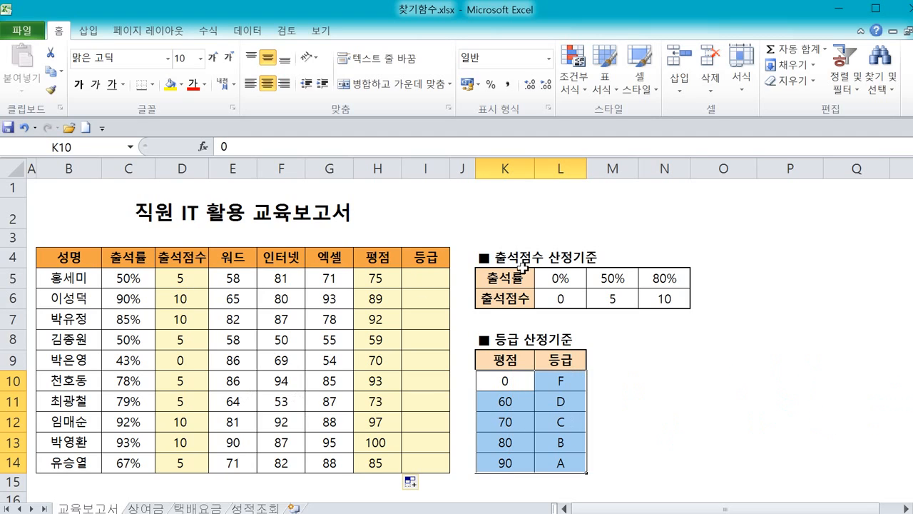
Start a VLOOKUP formula in I5 and open its function arguments dialog.
click(414, 283)
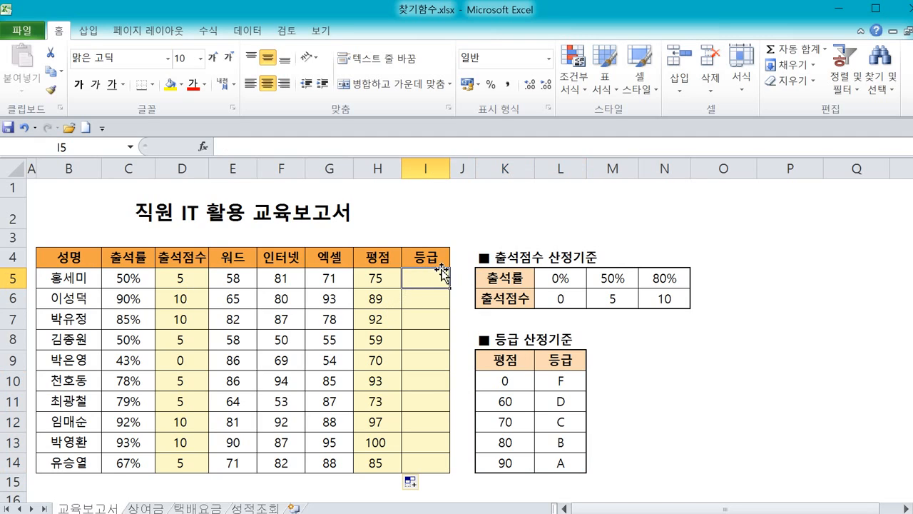
text(=v)
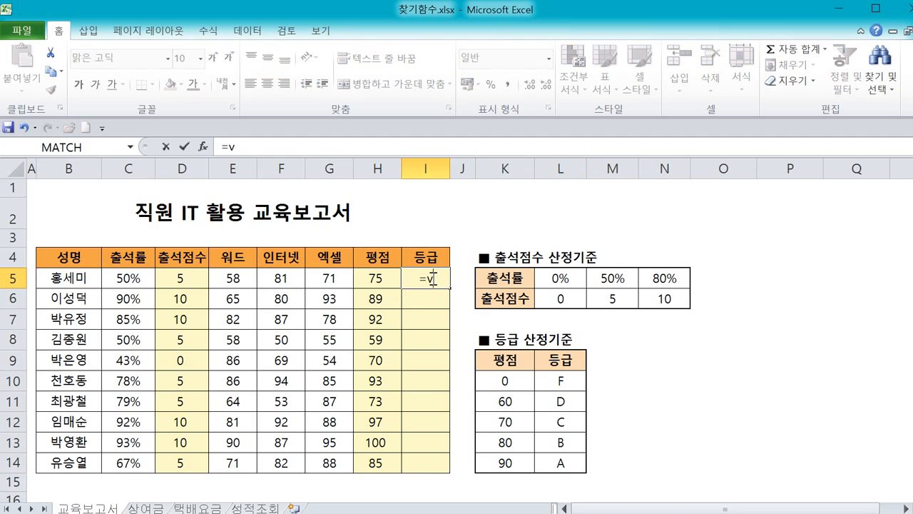
text(l)
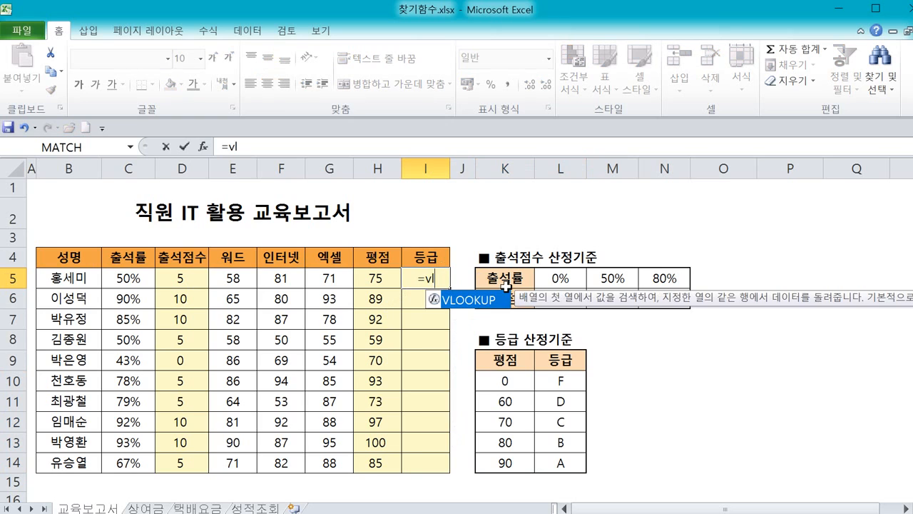
double_click(488, 300)
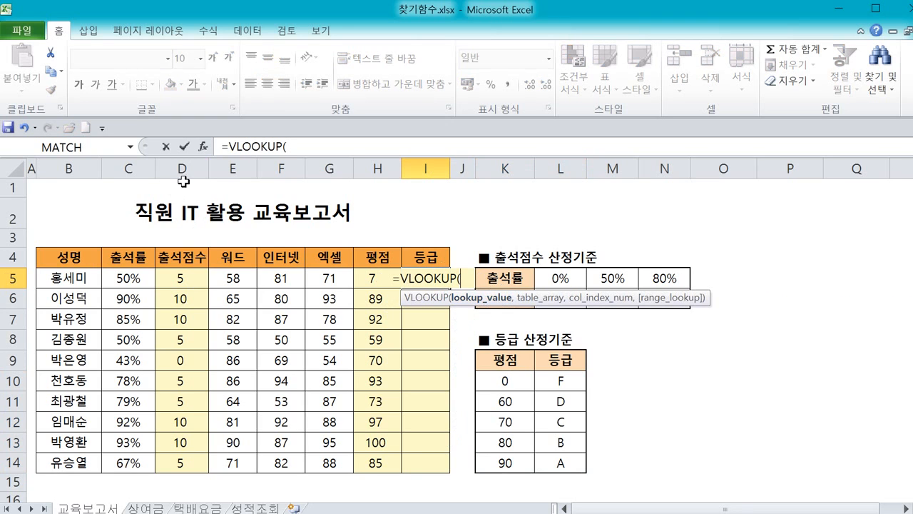
click(203, 146)
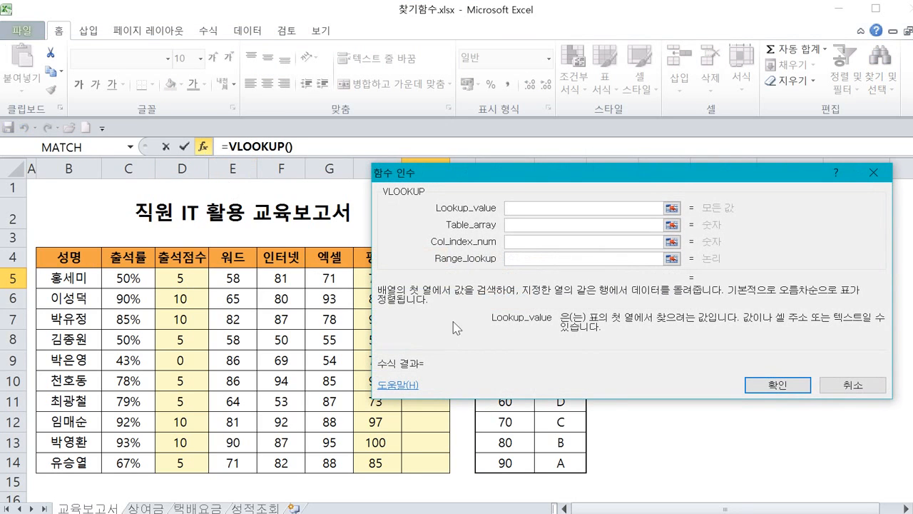
drag(515, 174, 416, 39)
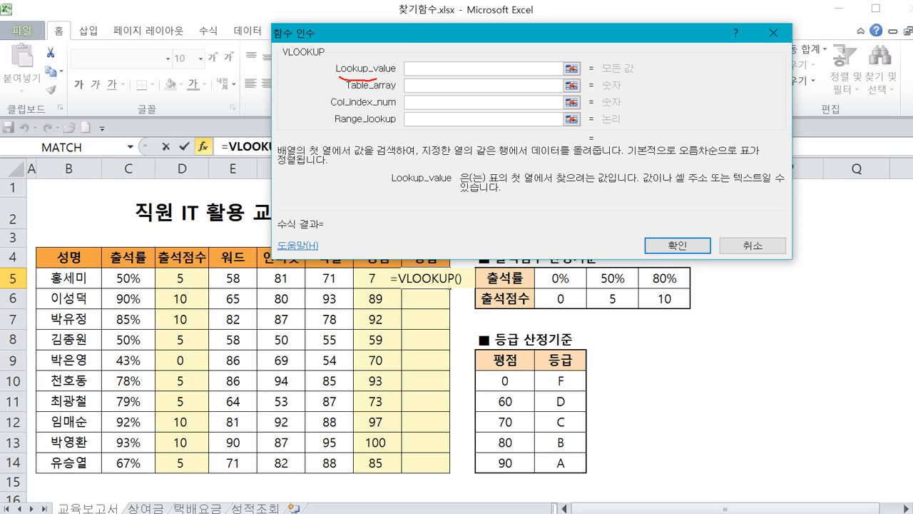
Set the VLOOKUP lookup value to the evaluation score H5.
mouse_move(390, 79)
mouse_down()
mouse_move(397, 63)
mouse_move(360, 47)
mouse_move(304, 55)
mouse_move(331, 77)
mouse_up()
key(Escape)
drag(465, 37, 461, 23)
key(ctrl+2)
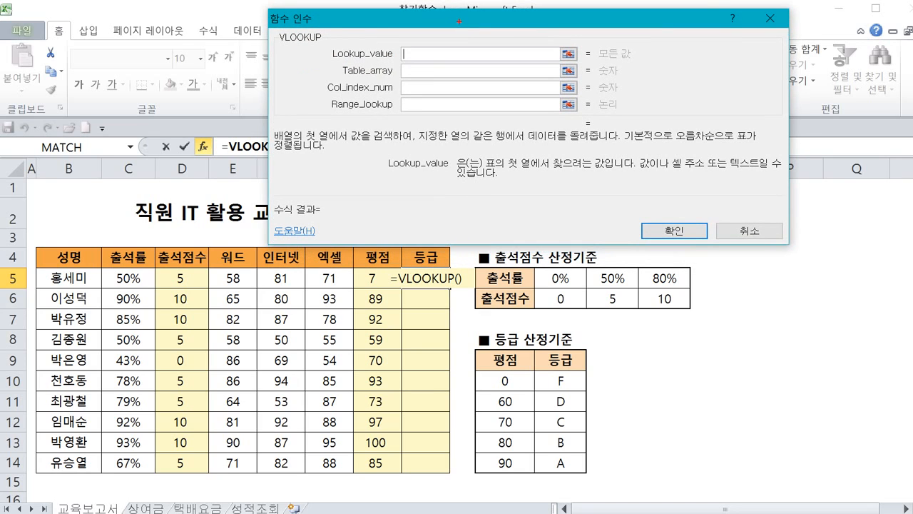
mouse_move(379, 286)
mouse_down()
mouse_move(359, 287)
mouse_move(379, 262)
mouse_move(391, 287)
mouse_move(380, 269)
mouse_up()
key(Escape)
click(386, 285)
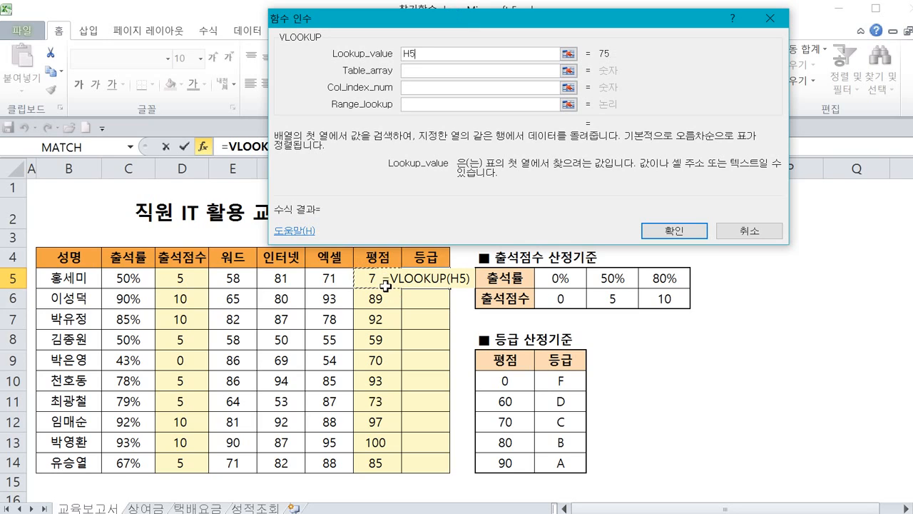
Set the table array to the grade criteria range as the absolute reference $K$10:$L$14.
click(434, 71)
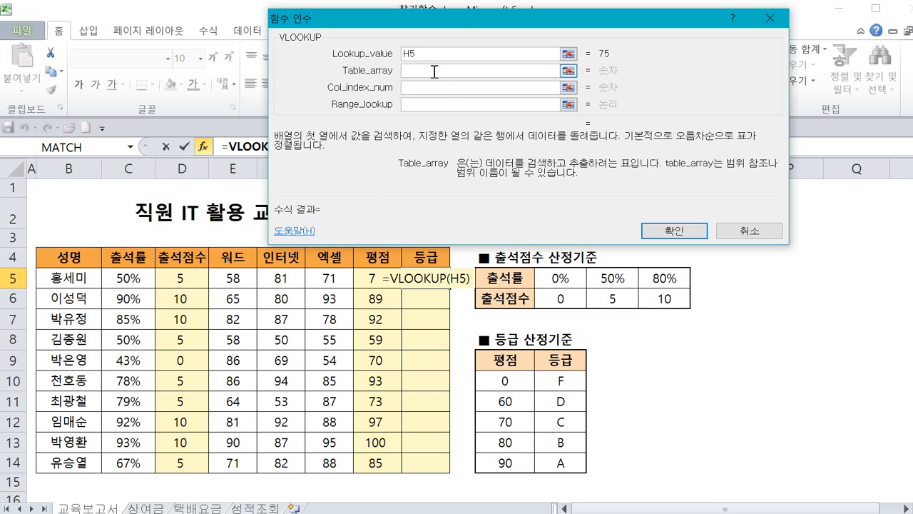
mouse_move(397, 286)
mouse_down()
mouse_move(364, 262)
mouse_move(398, 287)
mouse_move(590, 365)
mouse_move(496, 486)
mouse_move(568, 365)
mouse_move(589, 393)
mouse_up()
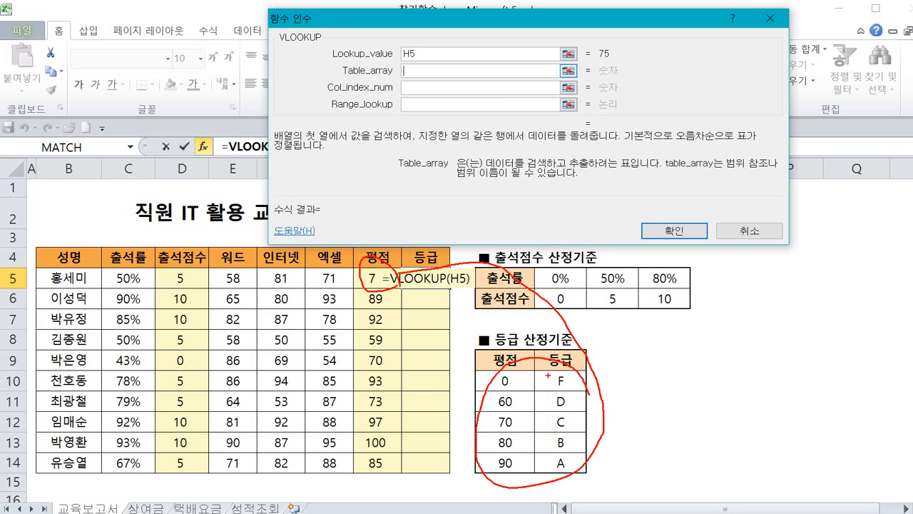
key(Escape)
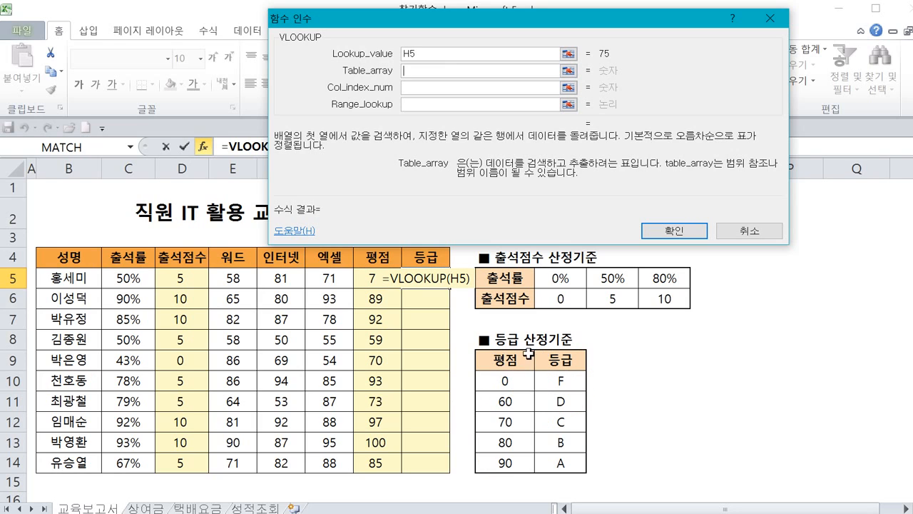
drag(504, 381, 542, 459)
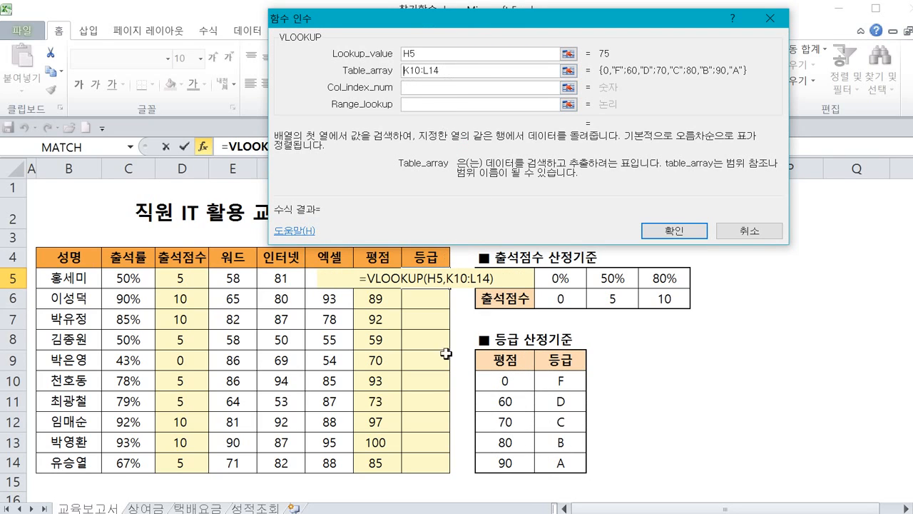
text($)
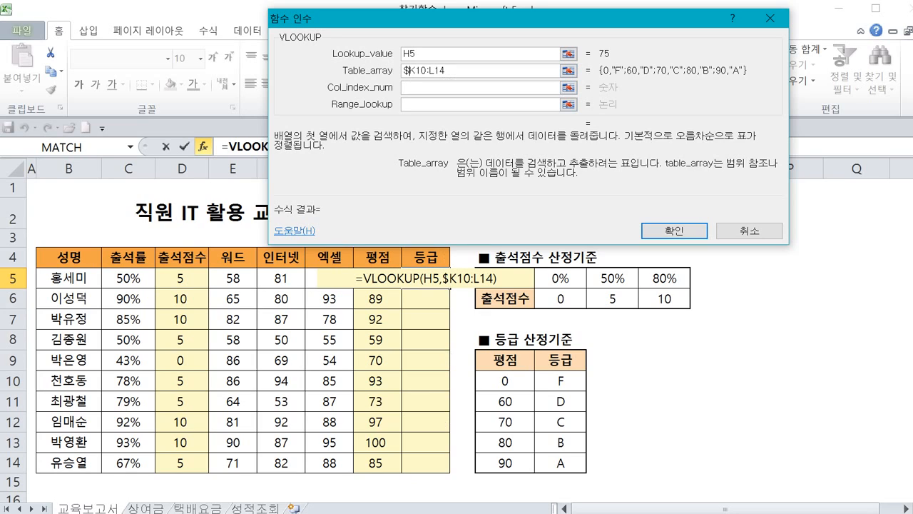
key(Right)
text($)
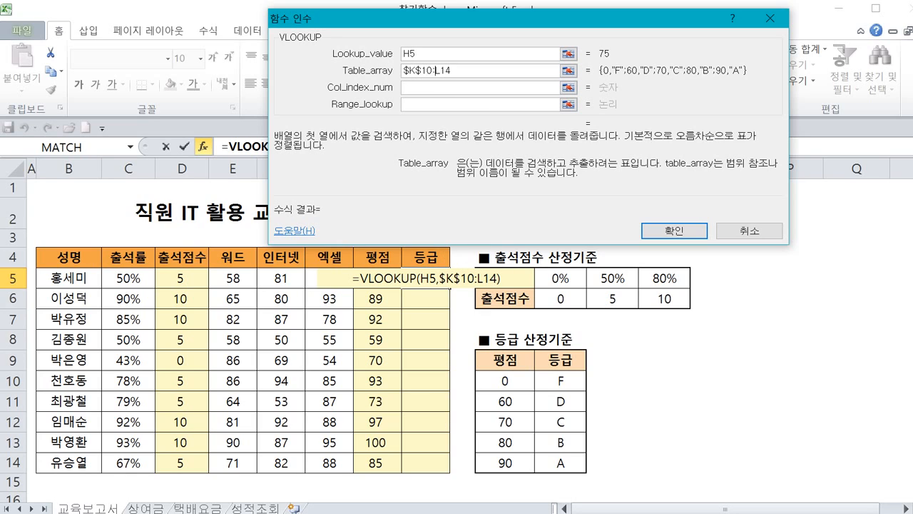
key(Right)
key(Right)
key(Right)
text($)
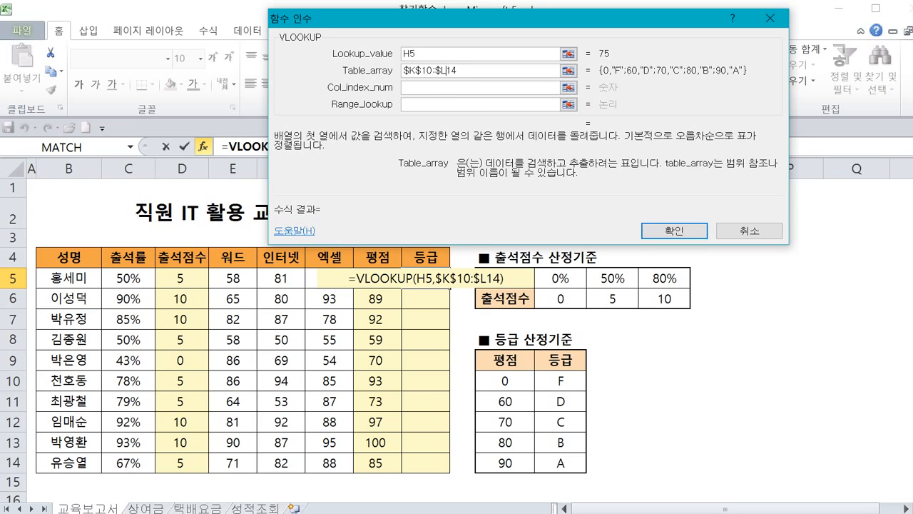
key(Right)
text($)
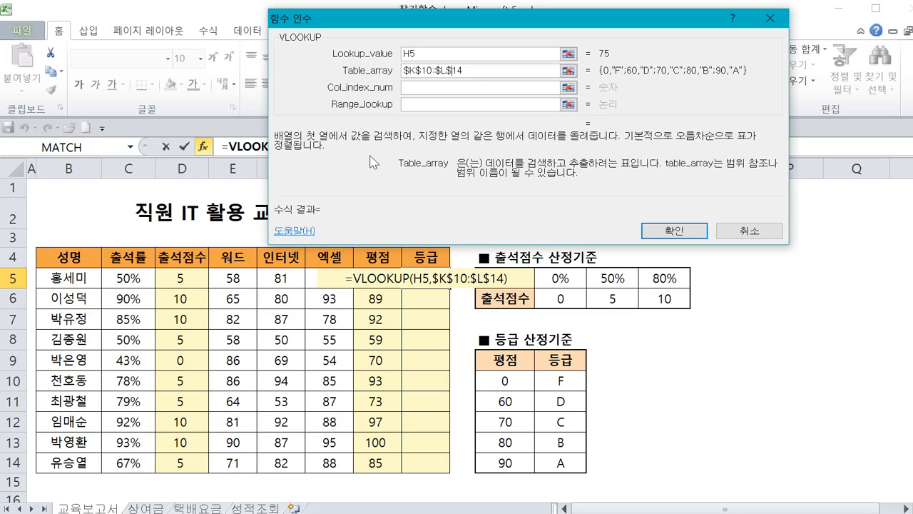
key(Tab)
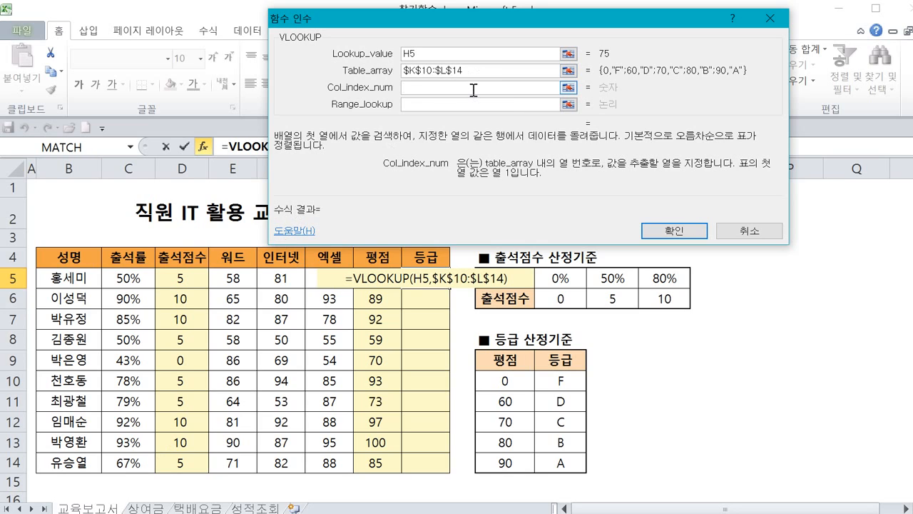
Set the column index number to 2 to return the grade column.
mouse_move(328, 99)
mouse_down()
mouse_move(392, 101)
mouse_move(377, 73)
mouse_move(331, 69)
mouse_up()
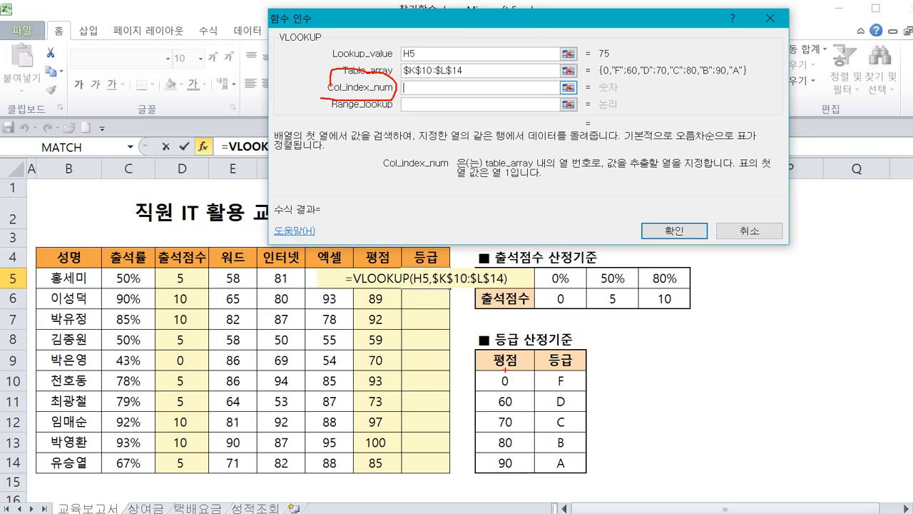
mouse_move(506, 352)
mouse_down()
mouse_move(481, 374)
mouse_move(548, 446)
mouse_move(519, 345)
mouse_move(608, 357)
mouse_move(571, 360)
mouse_move(607, 352)
mouse_move(618, 382)
mouse_up()
mouse_move(584, 476)
mouse_down()
mouse_move(525, 424)
mouse_move(596, 385)
mouse_move(601, 463)
mouse_up()
key(Escape)
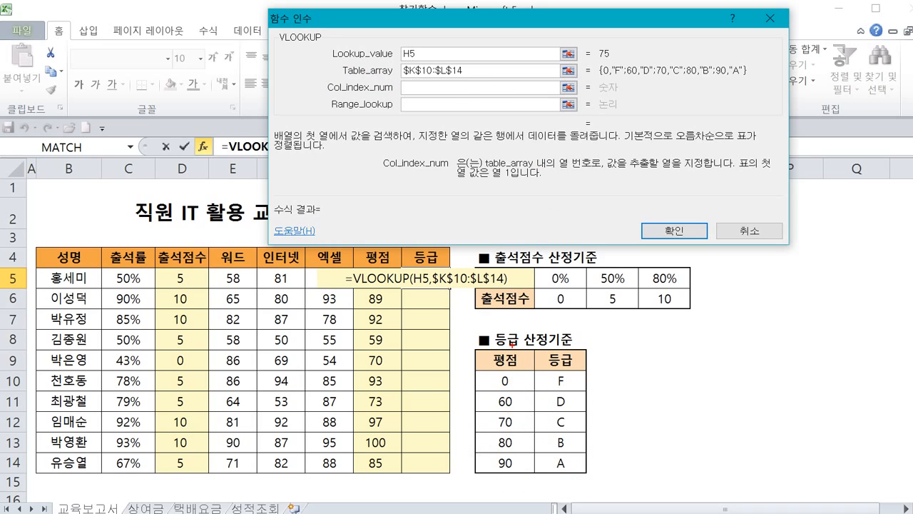
drag(511, 344, 498, 421)
mouse_move(556, 360)
mouse_down()
mouse_move(554, 388)
mouse_move(587, 389)
mouse_move(487, 374)
mouse_move(568, 492)
mouse_move(603, 412)
mouse_up()
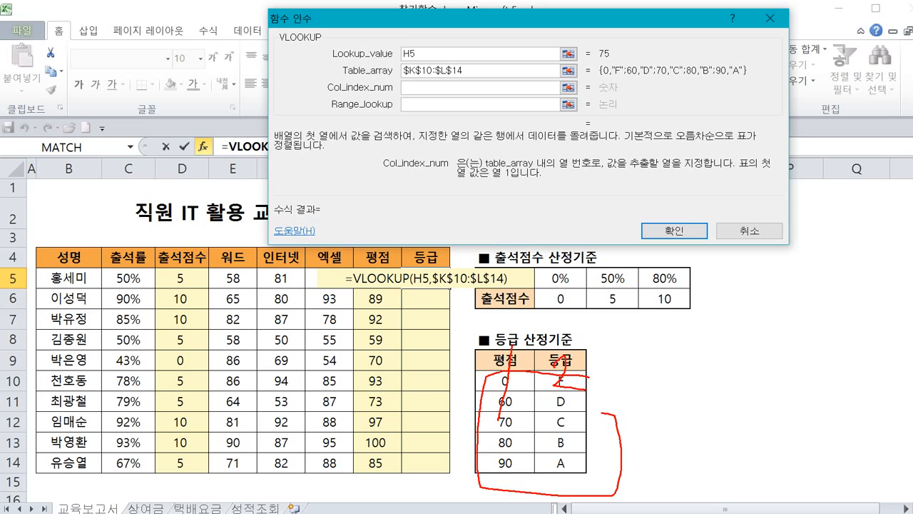
mouse_move(565, 460)
mouse_down()
mouse_move(547, 389)
mouse_move(562, 467)
mouse_up()
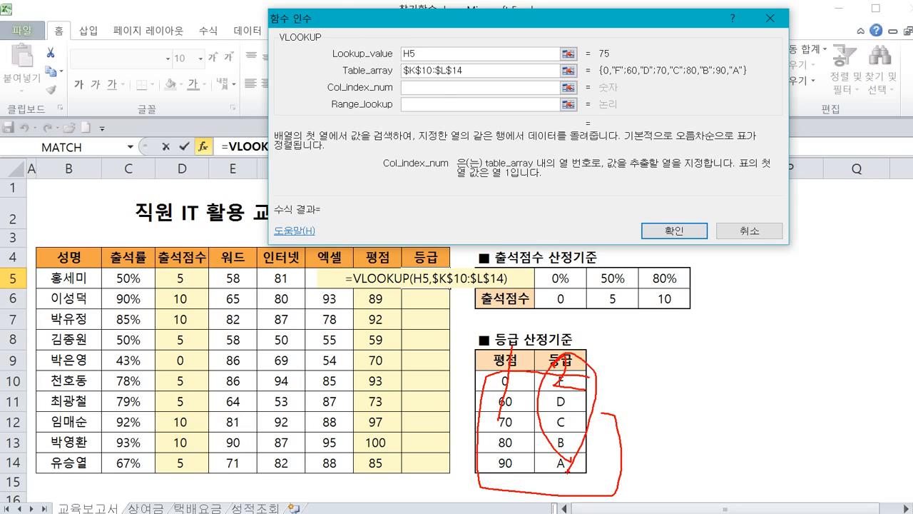
key(Escape)
text(2)
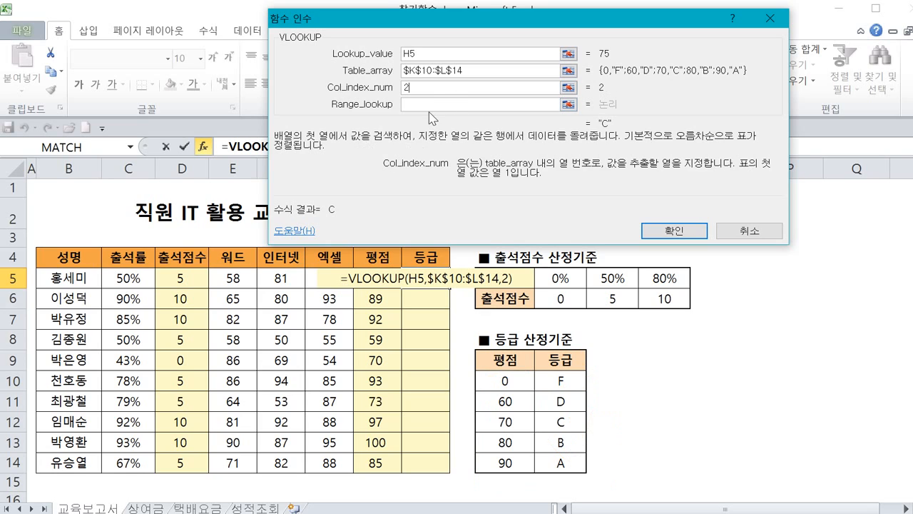
Leave range lookup empty and confirm the formula =VLOOKUP(H5,$K$10:$L$14,2) in I5.
click(431, 104)
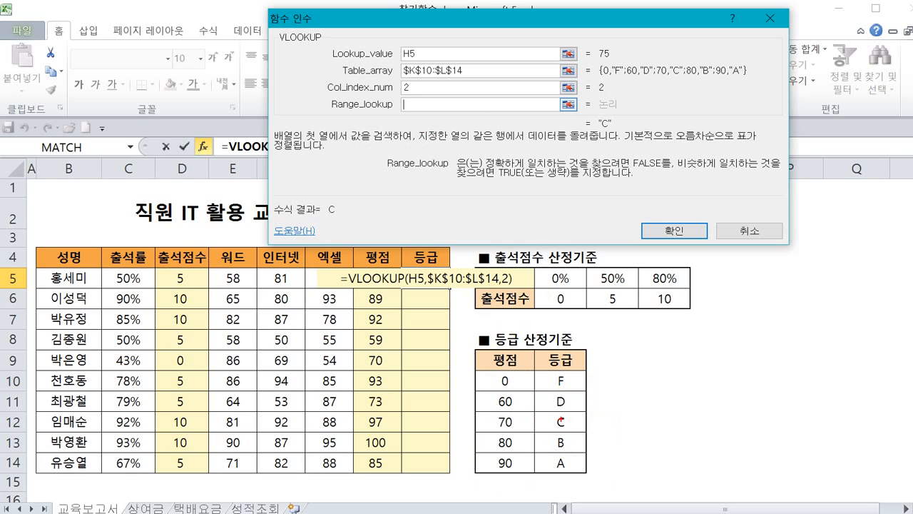
drag(509, 374, 520, 413)
key(Escape)
text(1)
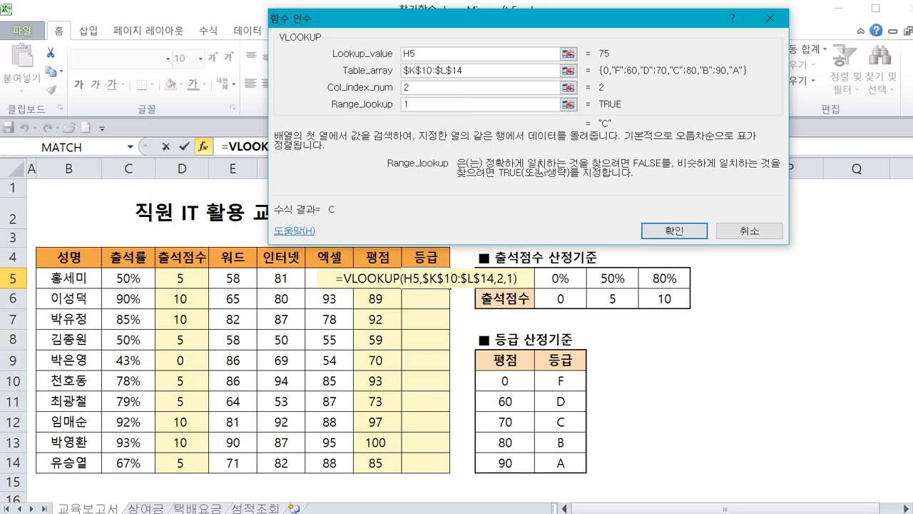
key(BackSpace)
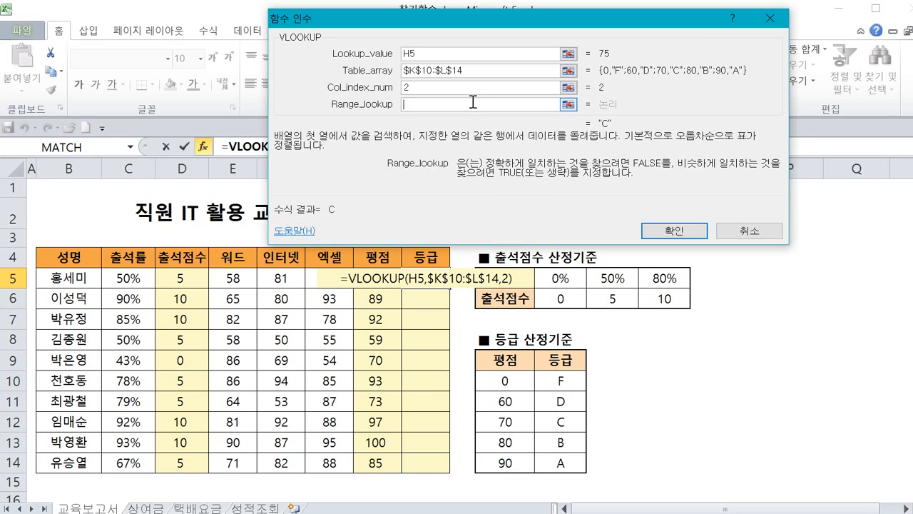
click(644, 230)
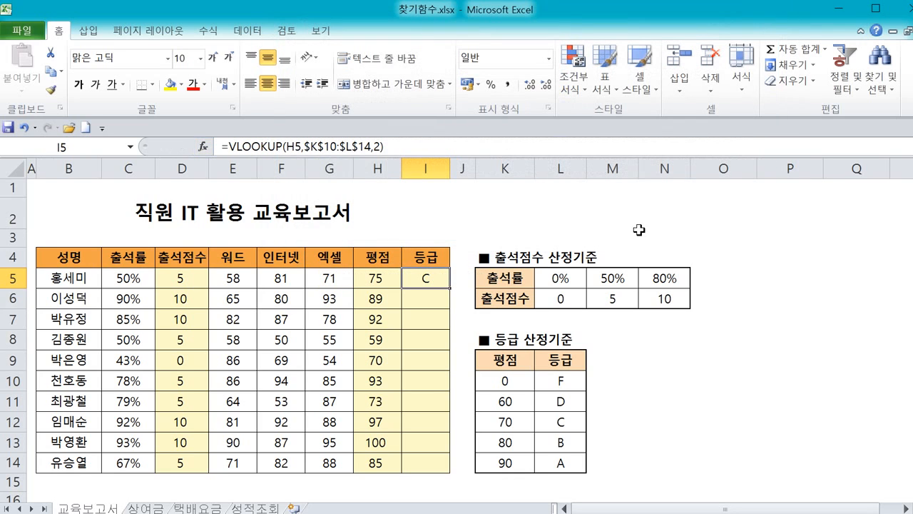
Copy the grade formula in I5 down the grade column through row 14.
click(396, 282)
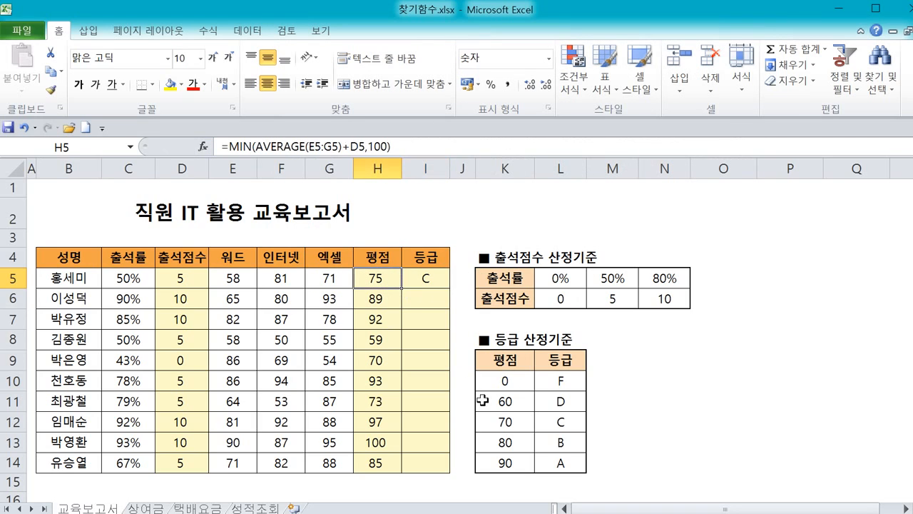
click(503, 419)
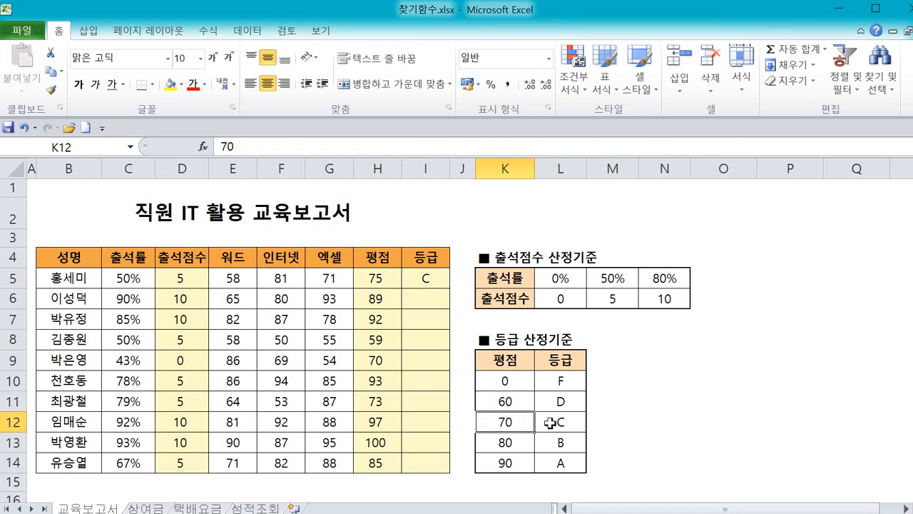
click(432, 280)
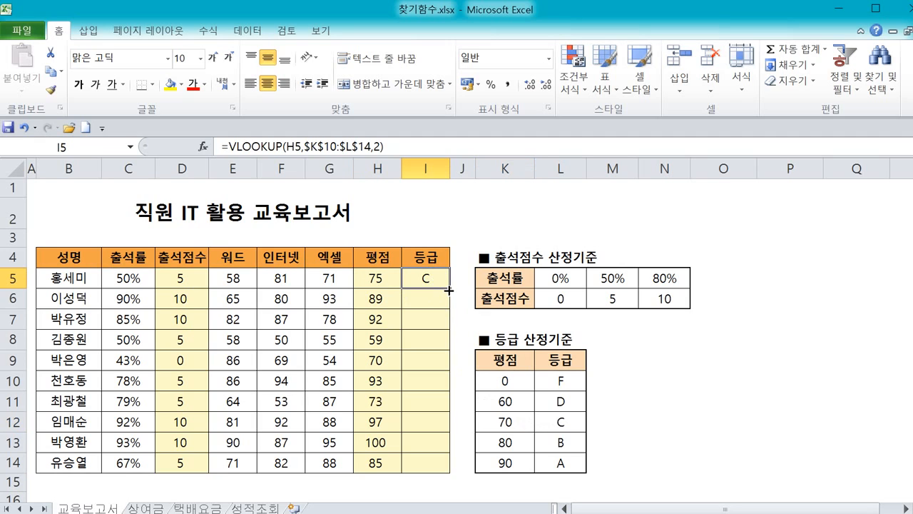
double_click(448, 290)
Compare the filled grades with the evaluation scores and the grade criteria table.
click(420, 465)
click(385, 465)
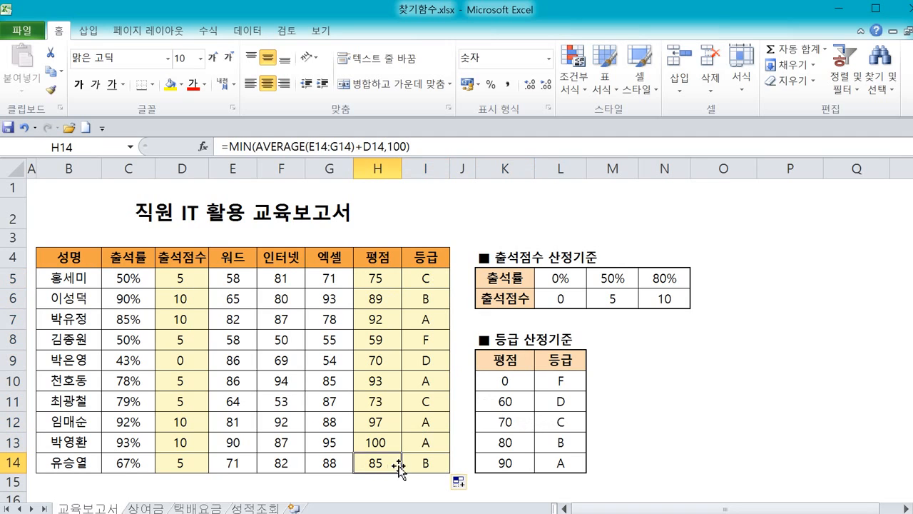
click(406, 467)
click(521, 443)
click(552, 442)
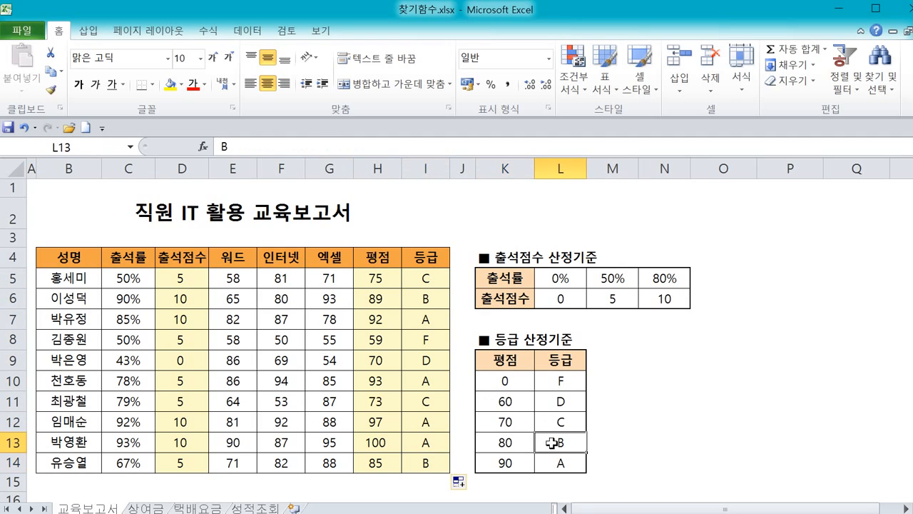
drag(432, 280, 431, 462)
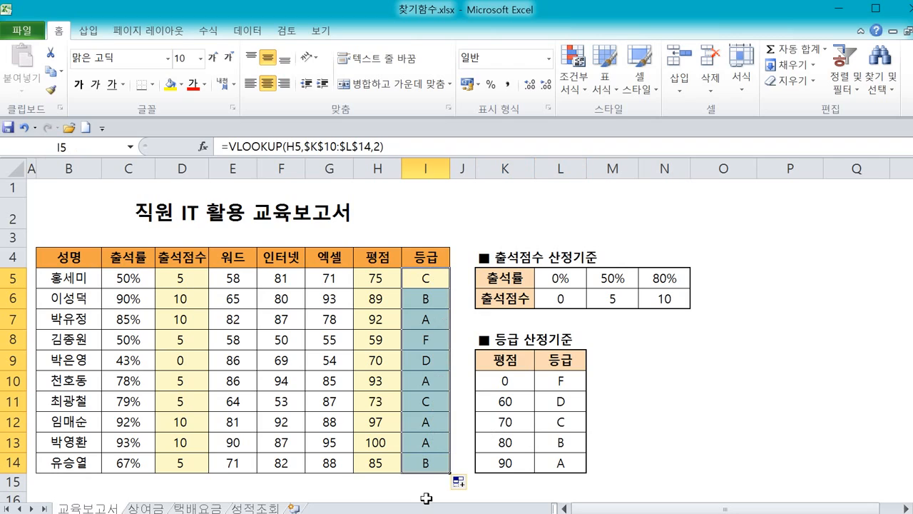
click(790, 405)
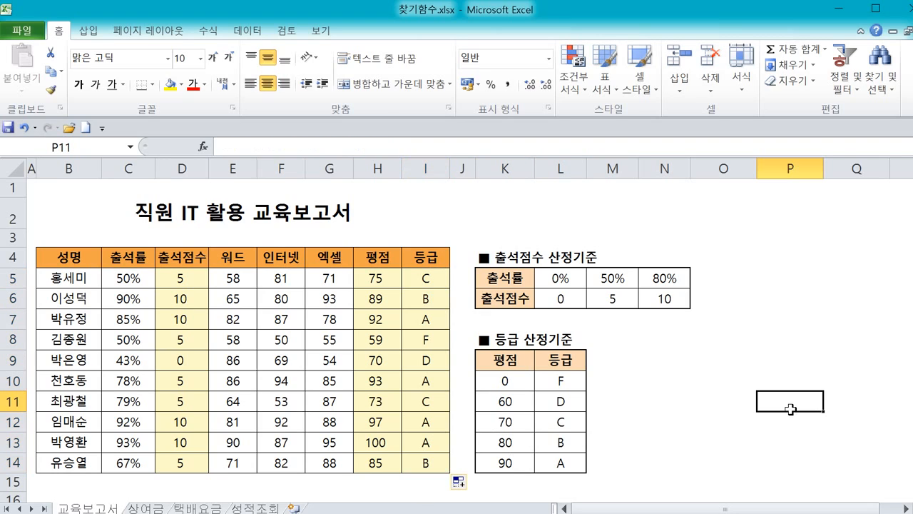